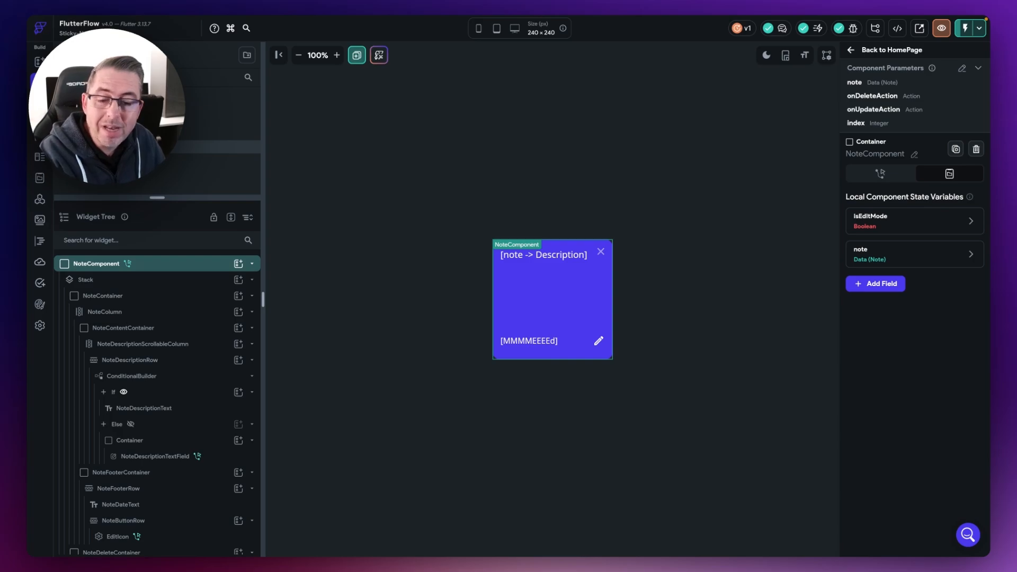
Set the expansion of the ConditionalBuilder inside NoteDescriptionRow to Expanded.
left_click(153, 361)
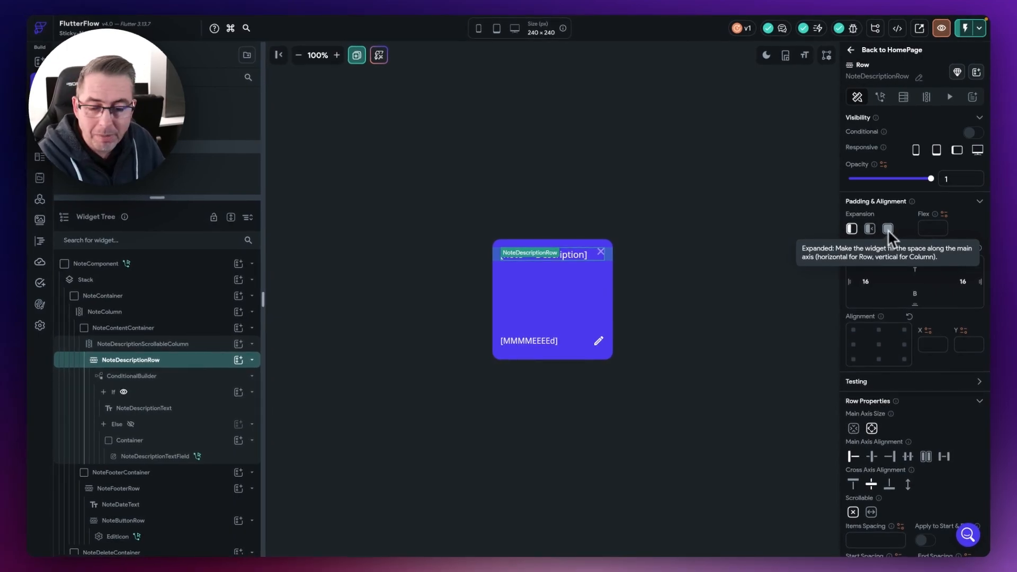
left_click(128, 376)
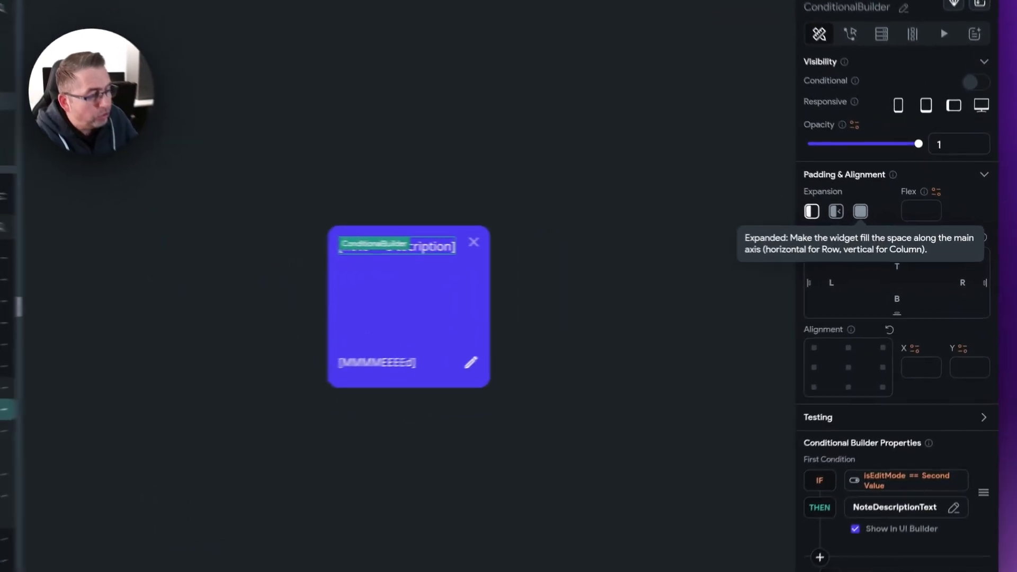
left_click(850, 206)
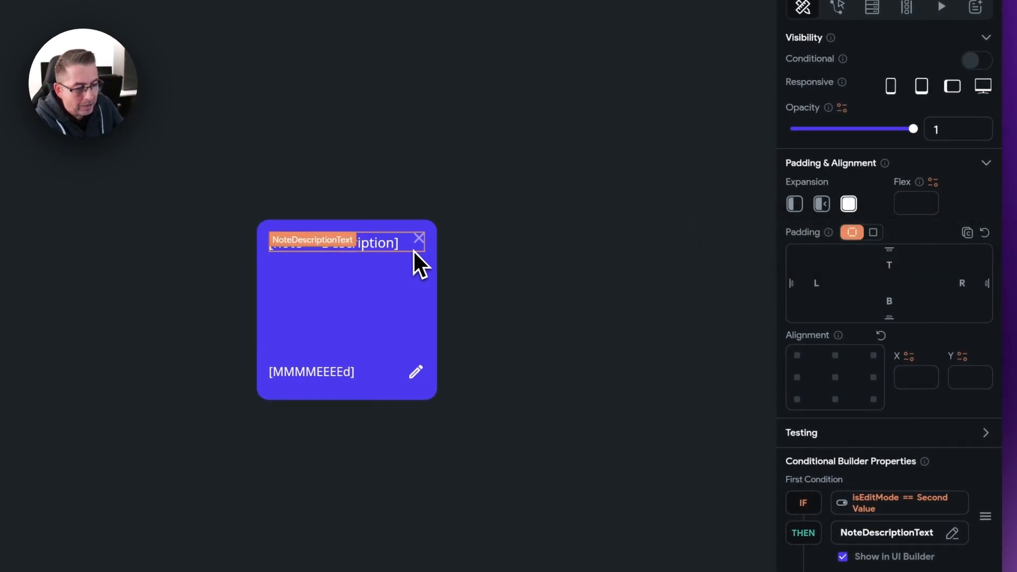
left_click(798, 209)
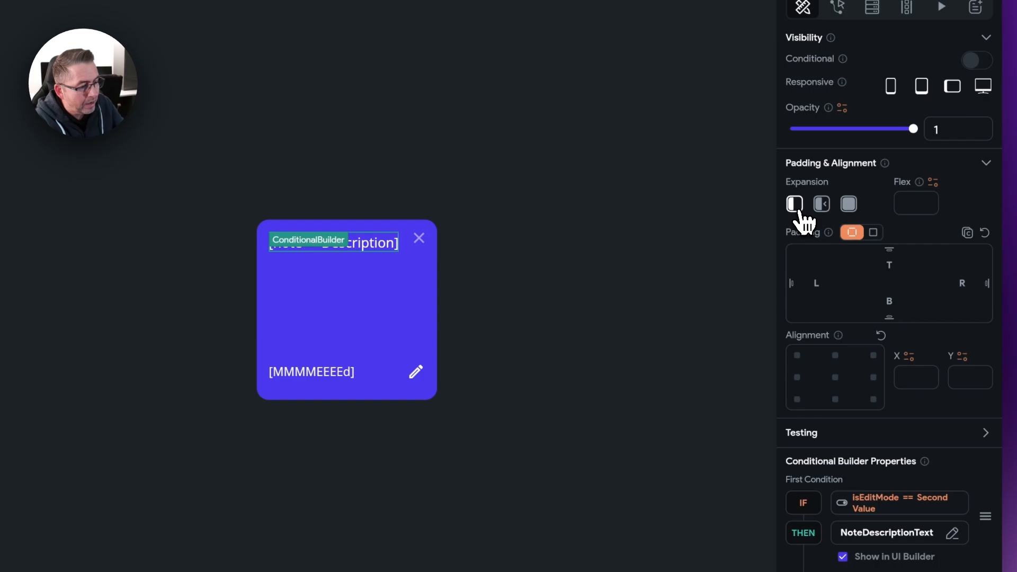
left_click(849, 207)
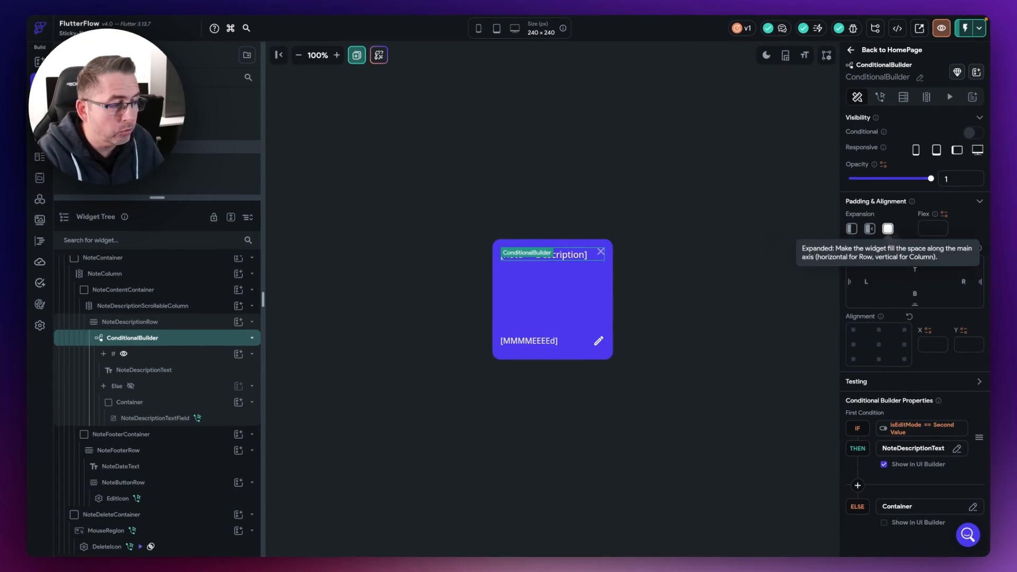
left_click(148, 372)
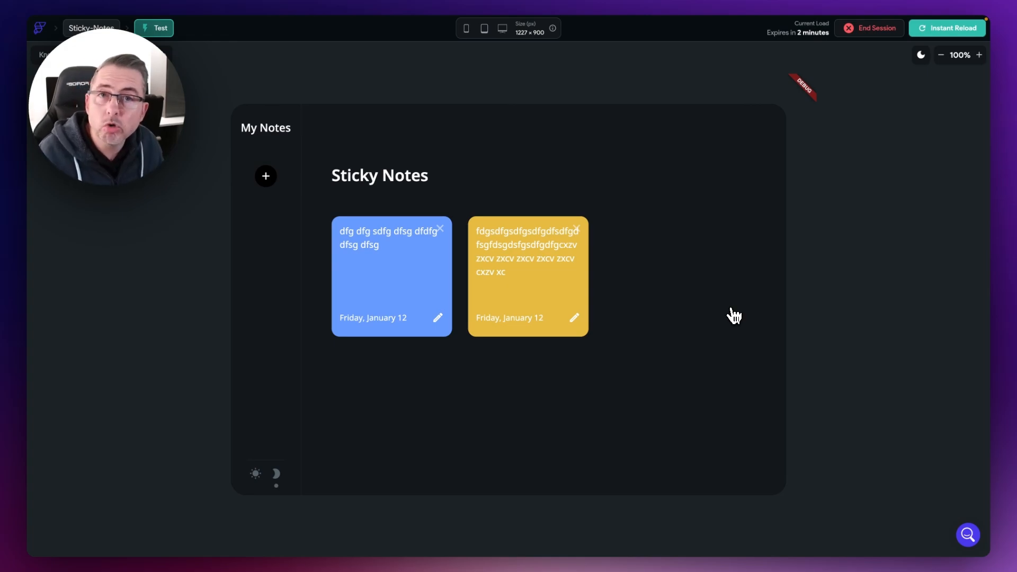
In the running test app, append filler text beginning "df sdfgdsf" to the yellow note until it exceeds the note's text area.
left_click(574, 318)
type("df sdfgdsf")
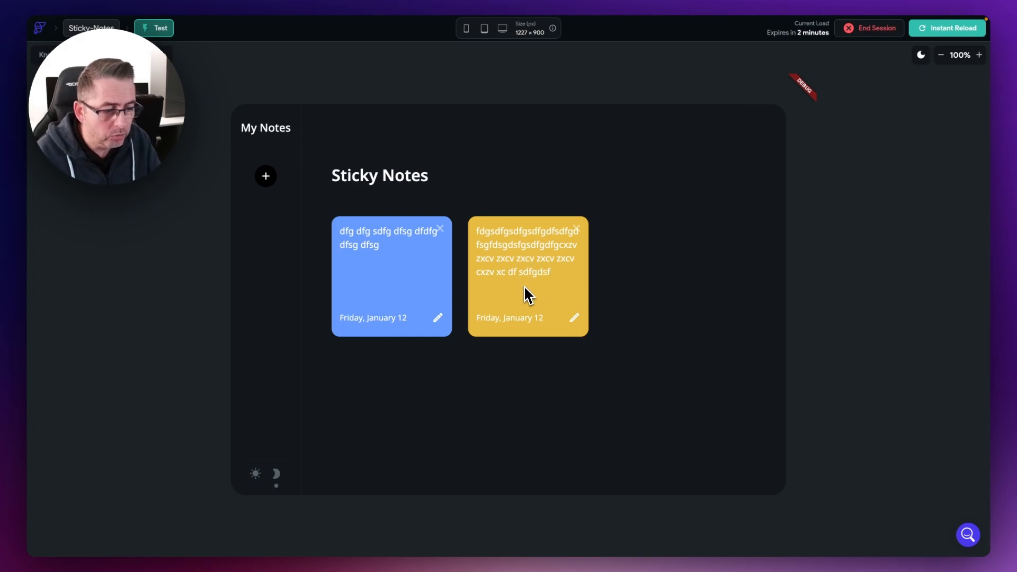
type(" dsfg sdfg sdfg dfsg sdfg fsdg fdg")
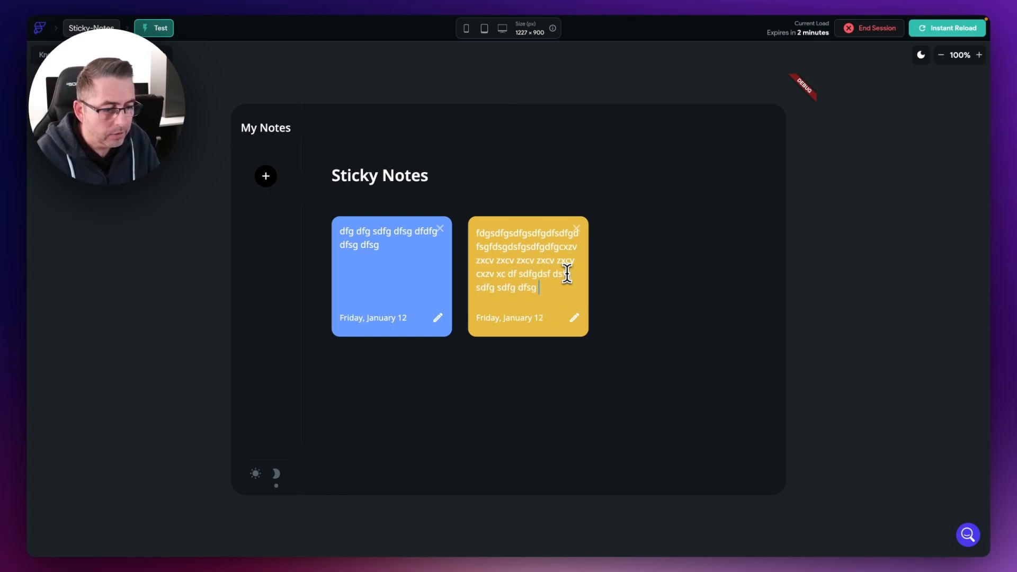
type(" dfk fdg fdg dfg fdg dfg df")
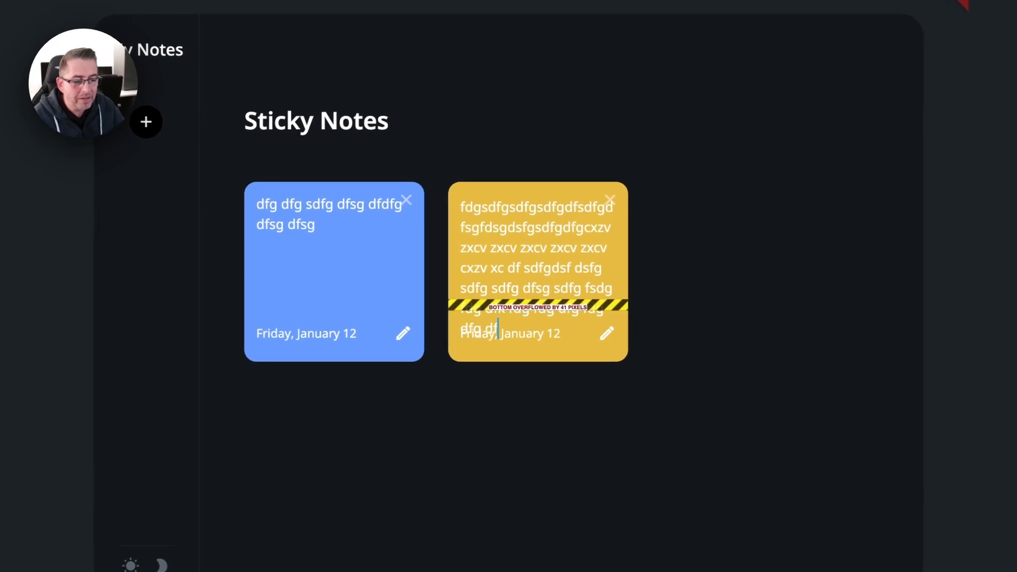
type("g dfg dfg dfg dfg dfg dfg df gdfsg dfs gdsf")
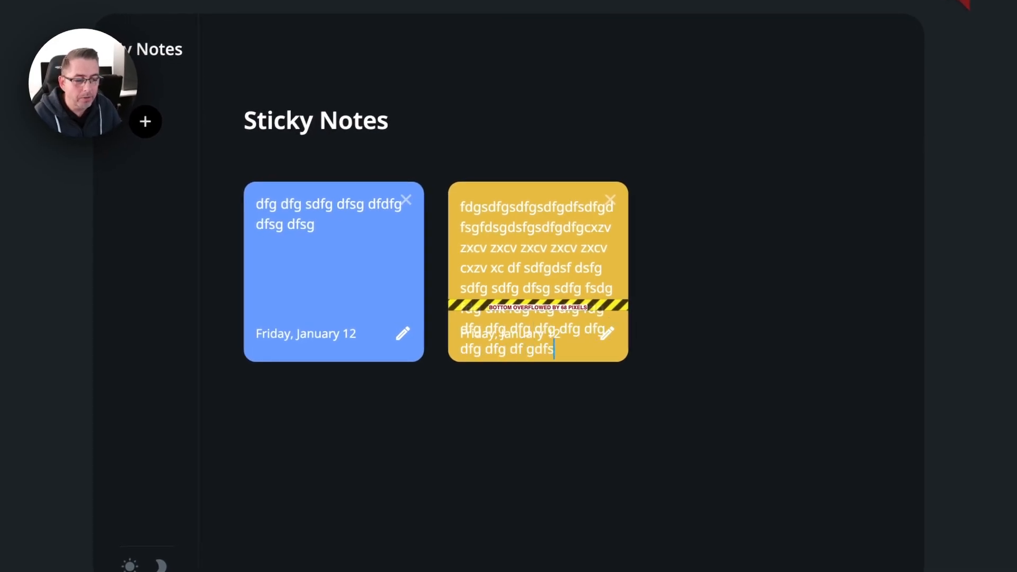
type("gdf gfdg dfg")
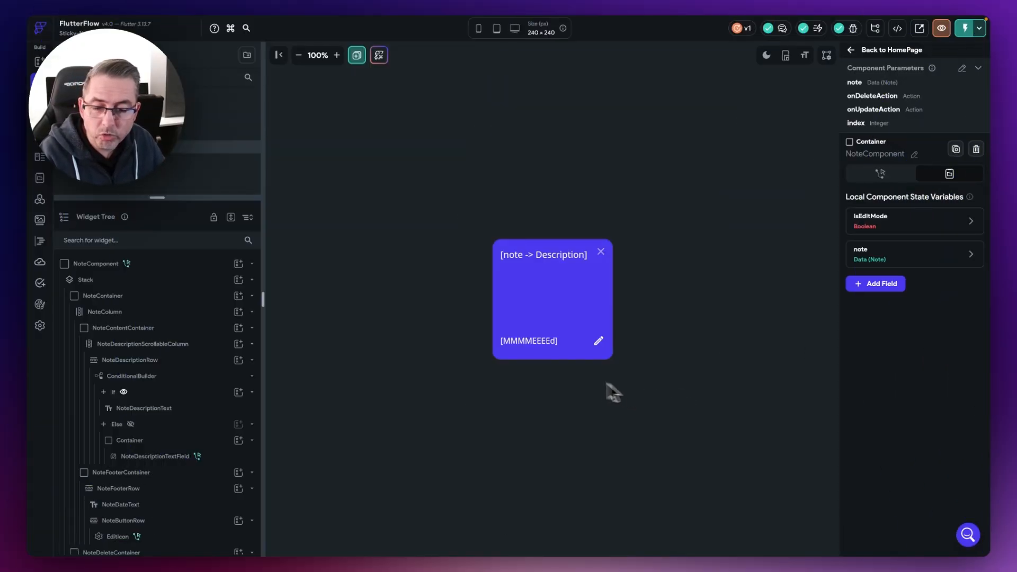
Back in the NoteComponent editor, allow scrolling on NoteDescriptionScrollableColumn.
left_click(126, 345)
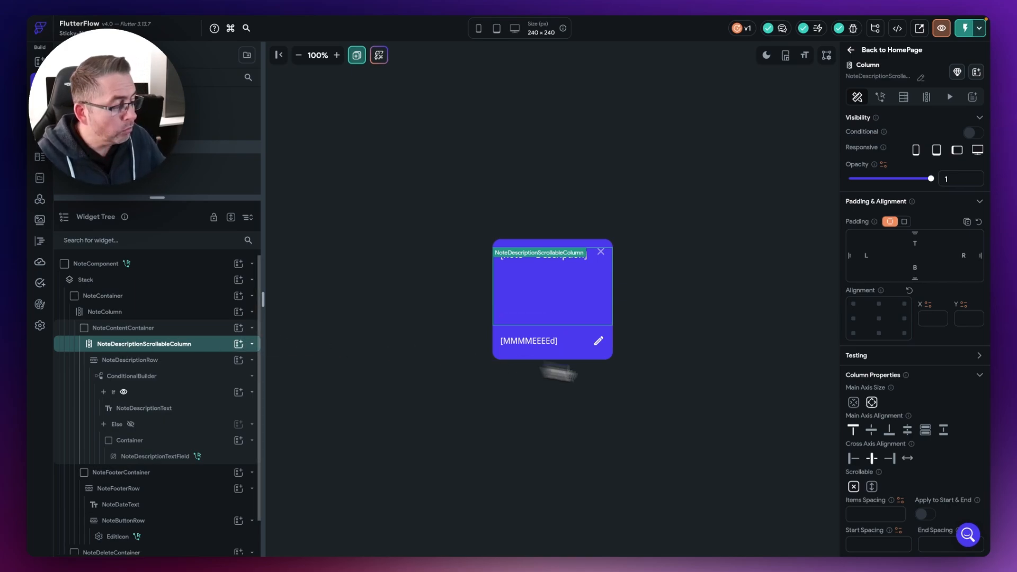
scroll(900, 445, "down", 1)
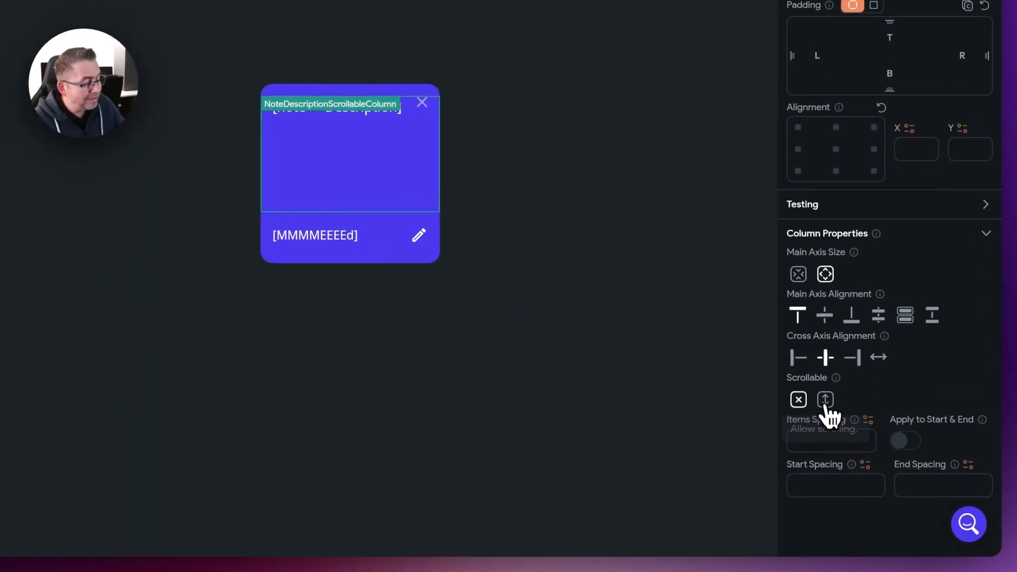
left_click(824, 400)
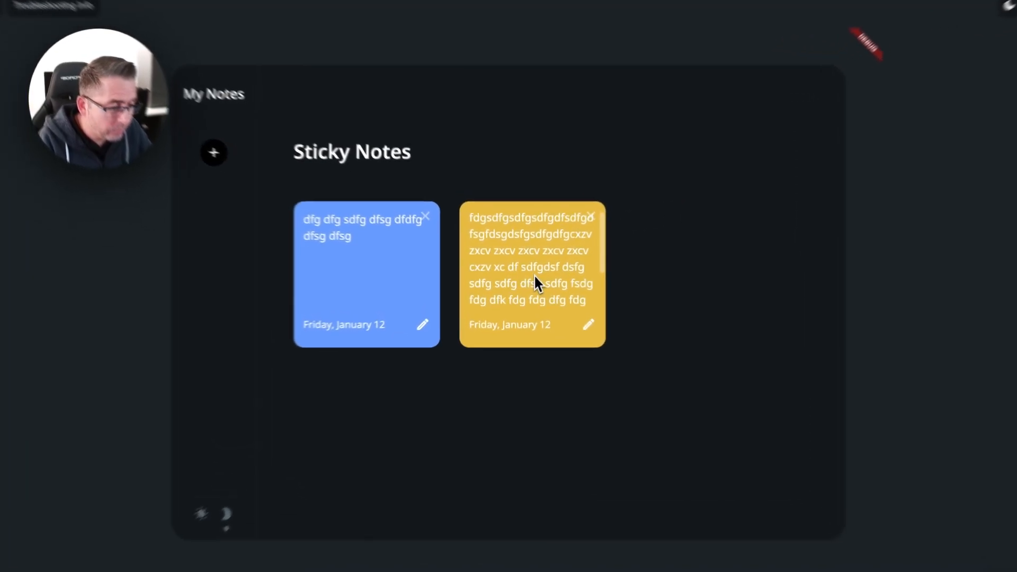
In the test app, check how the yellow note's long description scrolls within the card above its footer.
scroll(535, 265, "down", 2)
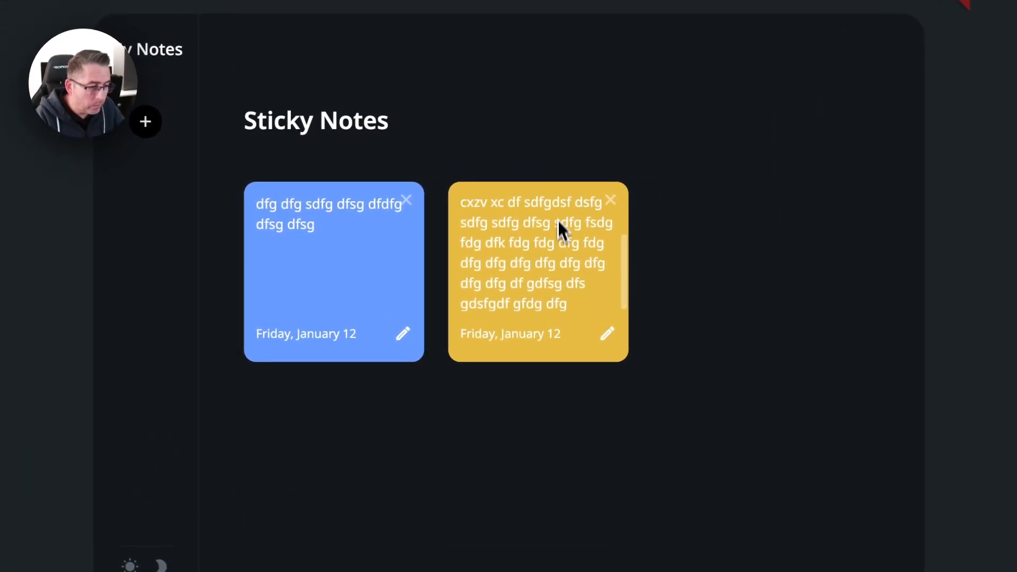
scroll(558, 220, "up", 3)
scroll(551, 220, "down", 3)
scroll(551, 220, "up", 2)
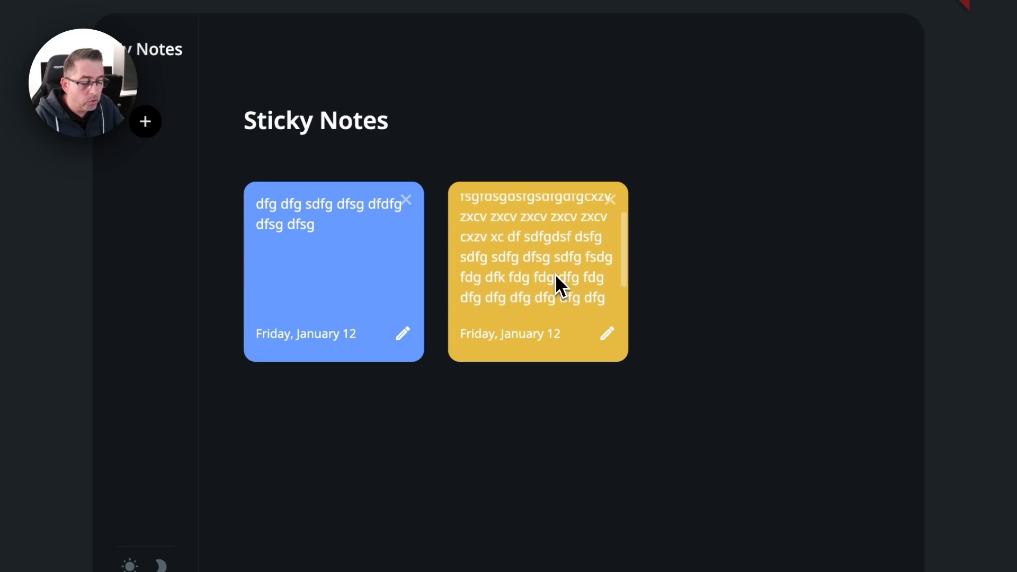
scroll(554, 218, "down", 2)
scroll(555, 265, "up", 2)
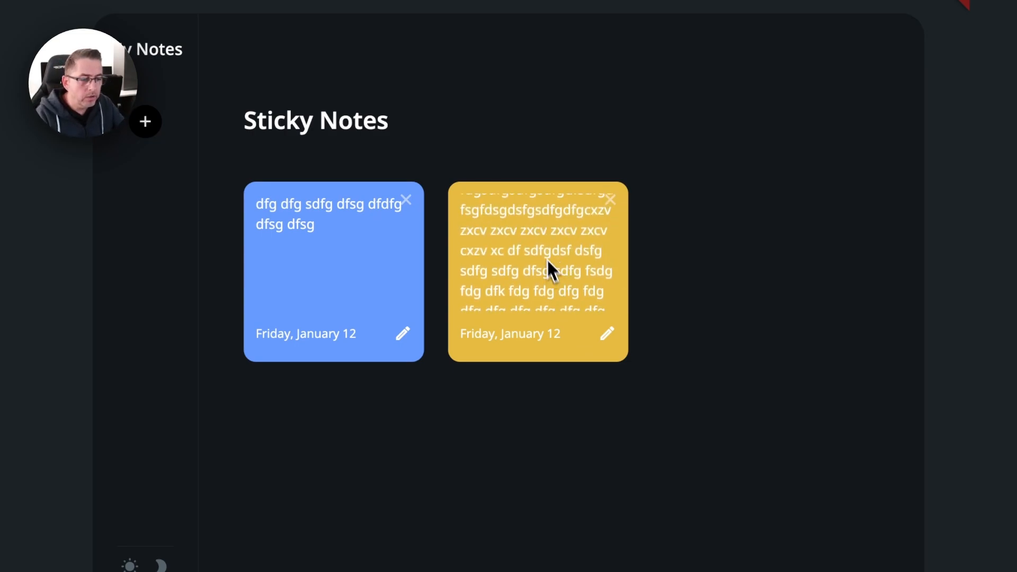
scroll(546, 258, "up", 2)
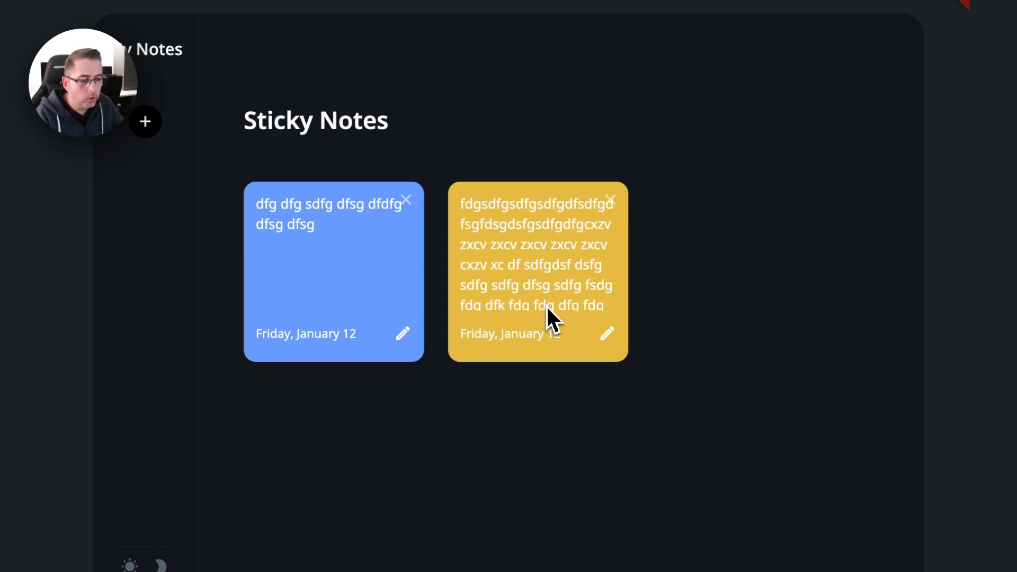
scroll(561, 244, "down", 1)
scroll(577, 263, "up", 1)
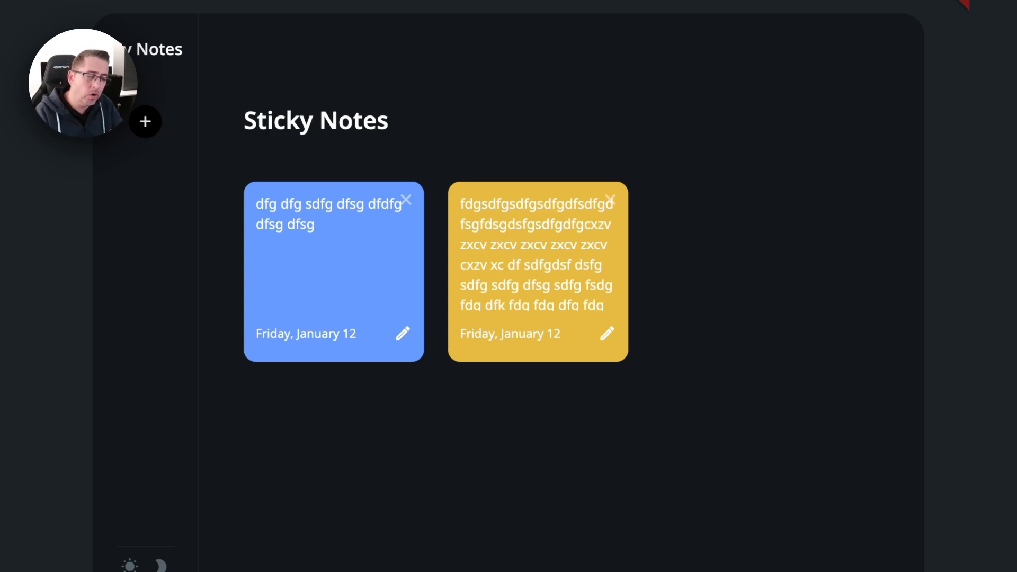
scroll(591, 240, "down", 3)
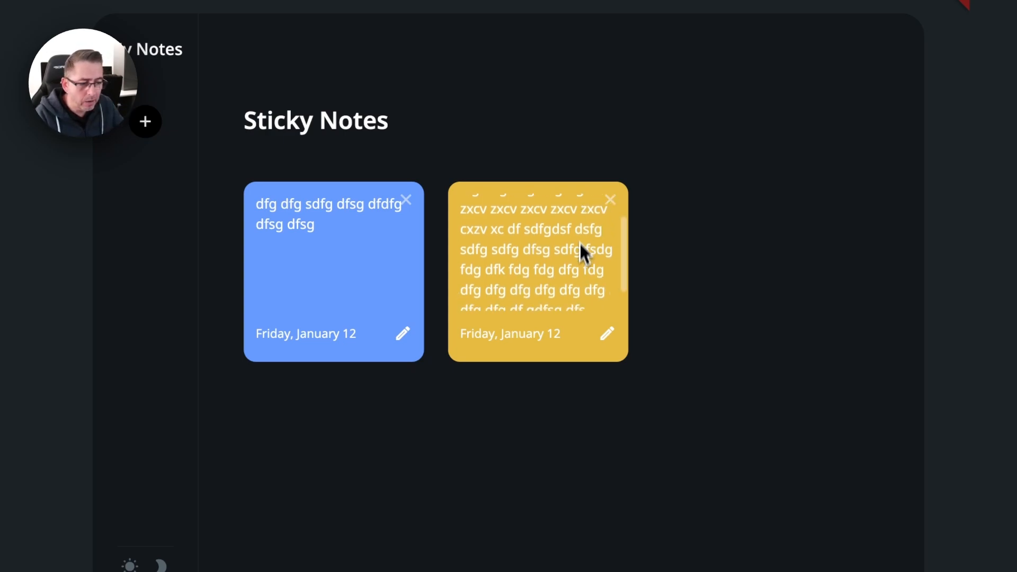
scroll(573, 214, "up", 4)
scroll(609, 233, "down", 3)
scroll(621, 260, "up", 3)
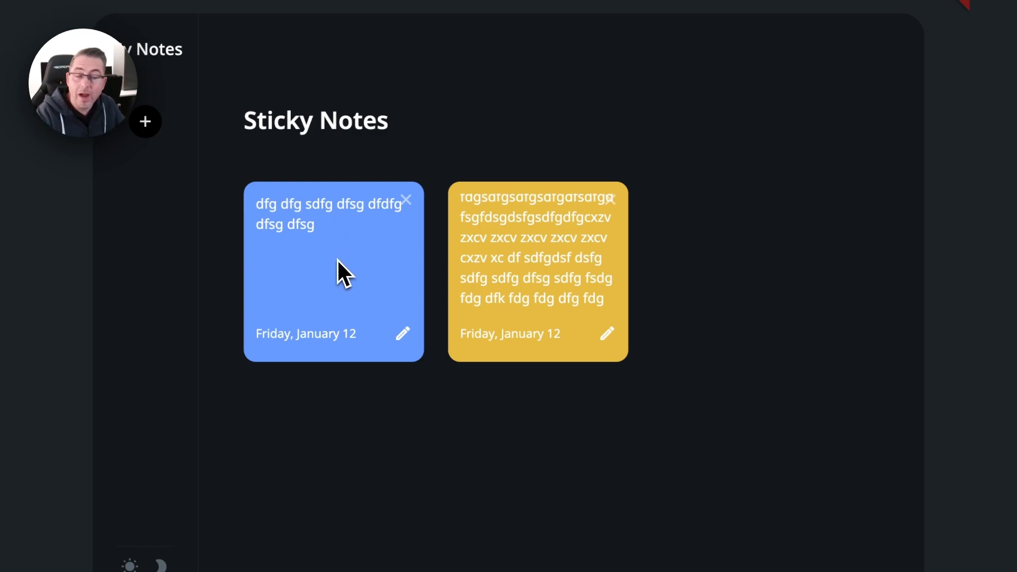
scroll(533, 279, "down", 2)
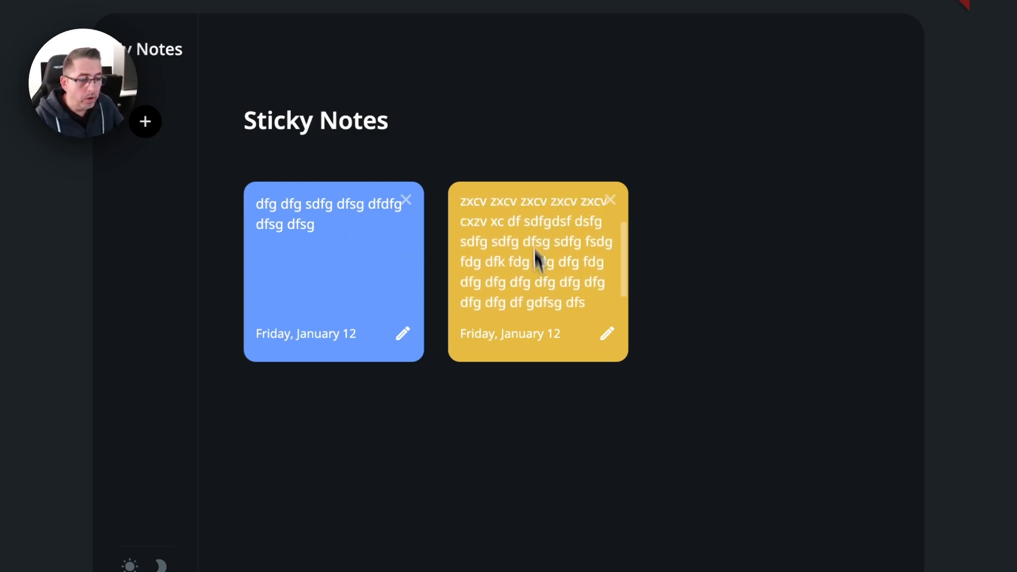
scroll(535, 258, "up", 2)
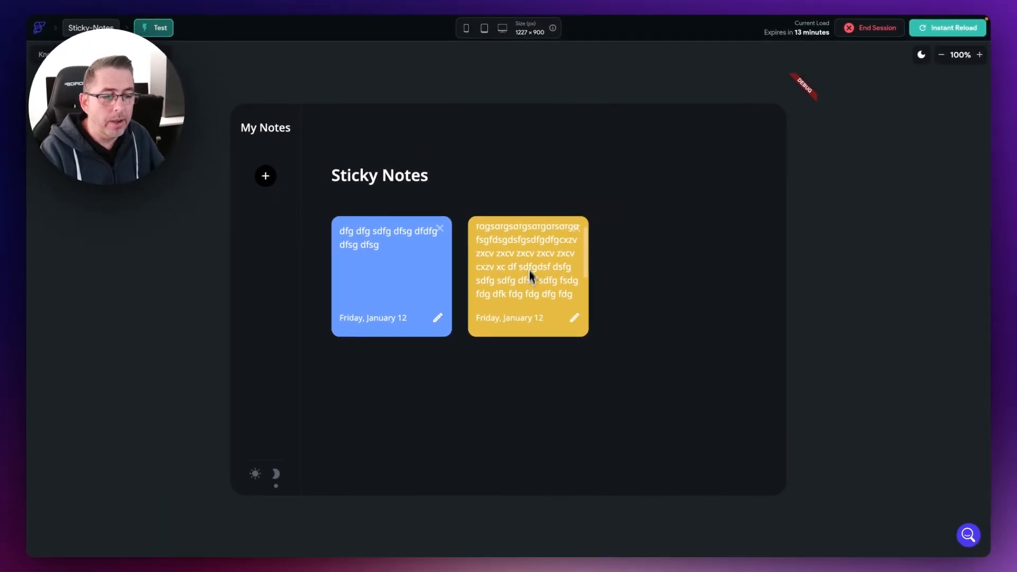
scroll(529, 275, "down", 1)
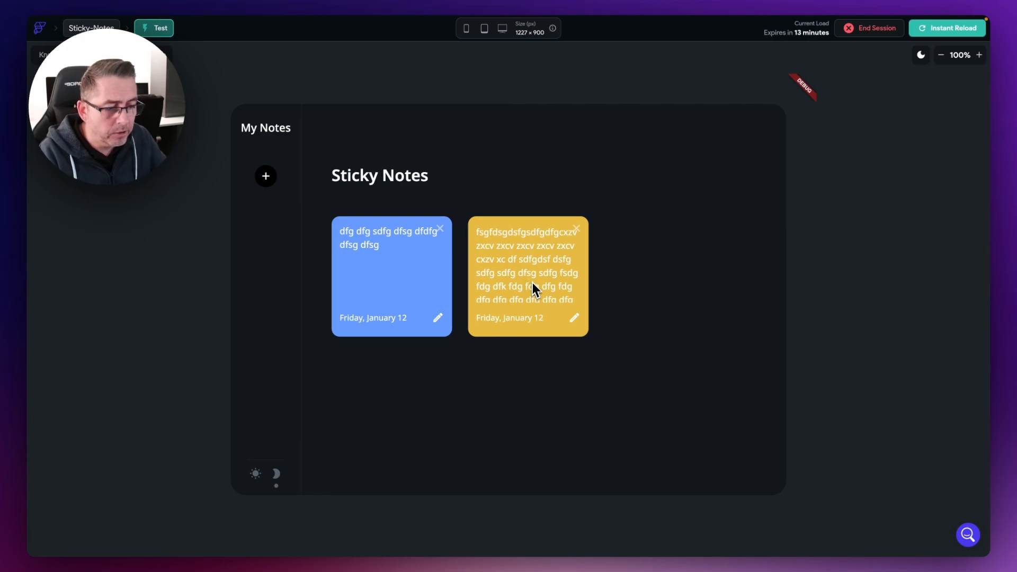
scroll(531, 282, "up", 1)
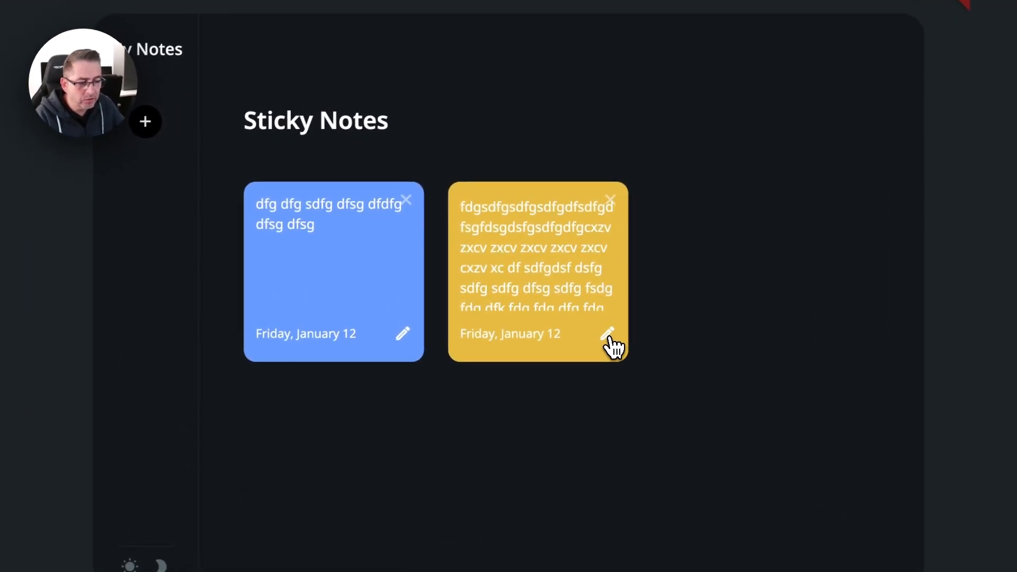
Toggle the yellow note repeatedly between view and edit mode to compare the text position in both.
left_click(609, 337)
left_click(609, 336)
left_click(609, 337)
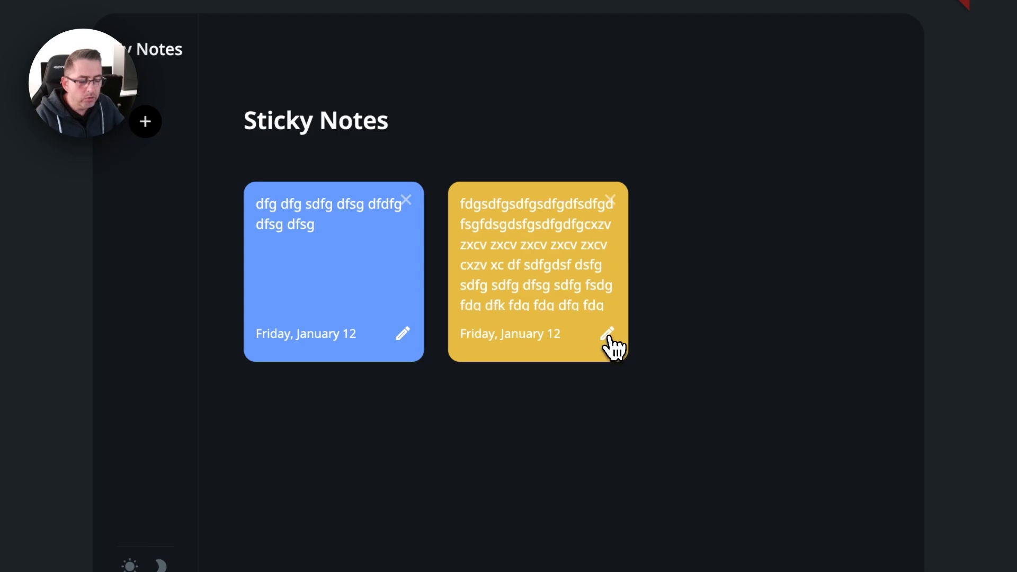
left_click(609, 337)
left_click(609, 337)
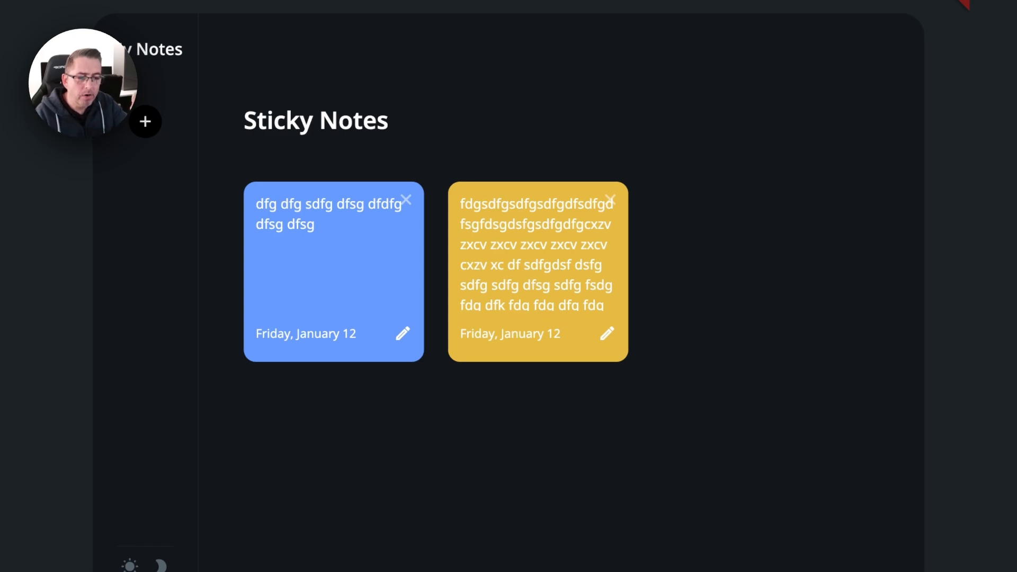
left_click(609, 337)
left_click(609, 337)
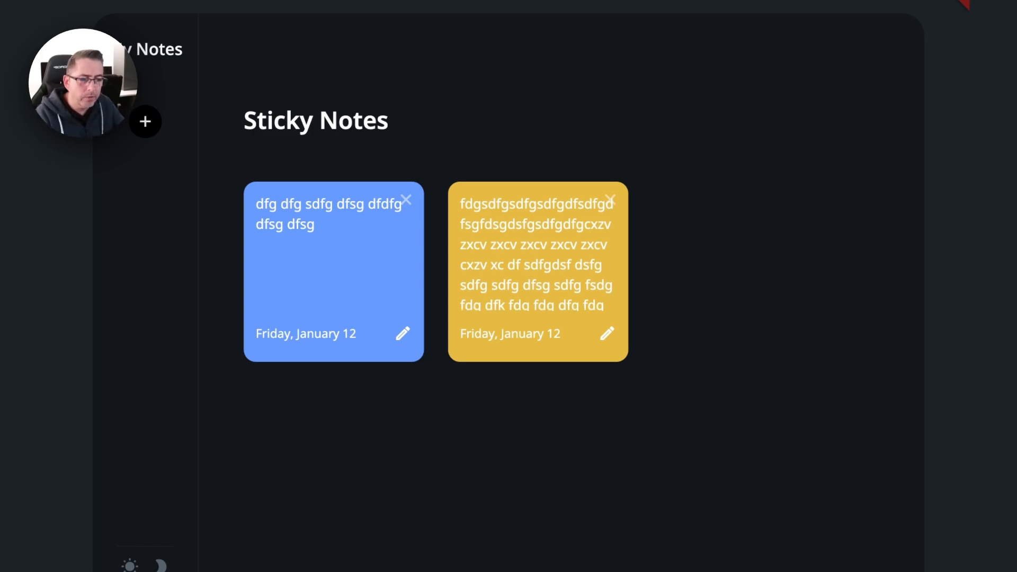
left_click(609, 336)
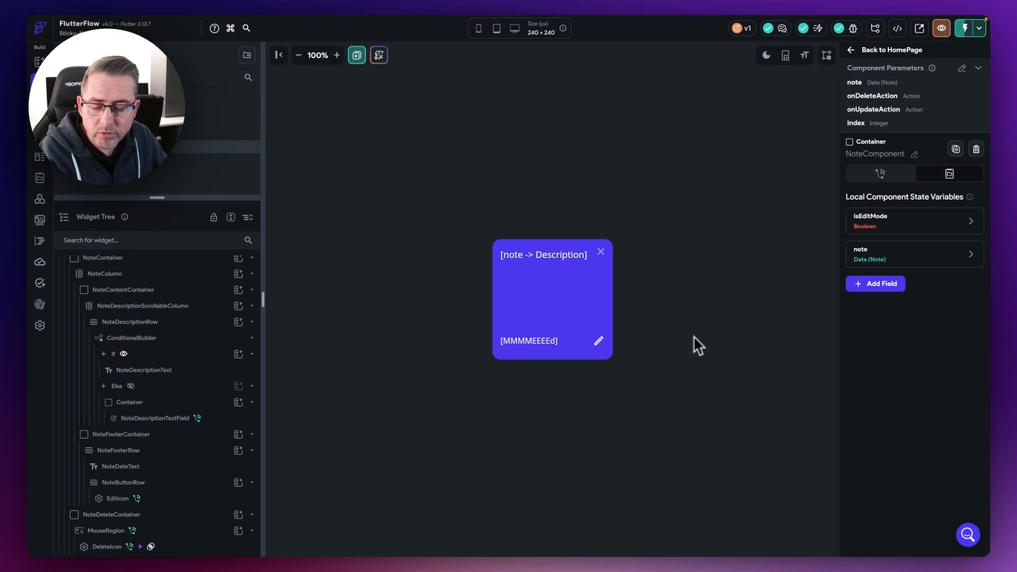
Back in the NoteComponent editor, set the top padding of NoteDescriptionText in the If branch to 4.
left_click(154, 338)
left_click(136, 353)
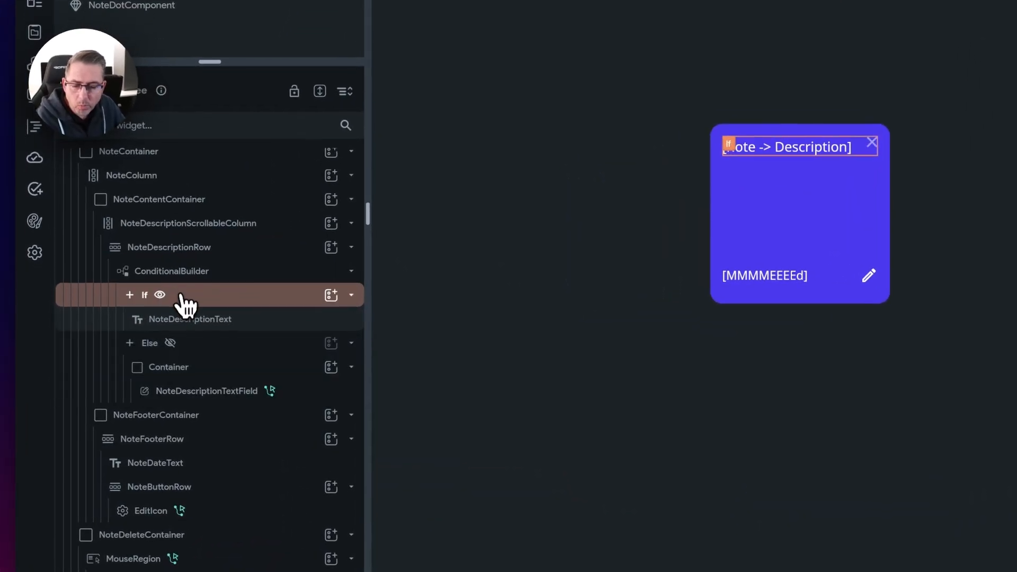
left_click(214, 318)
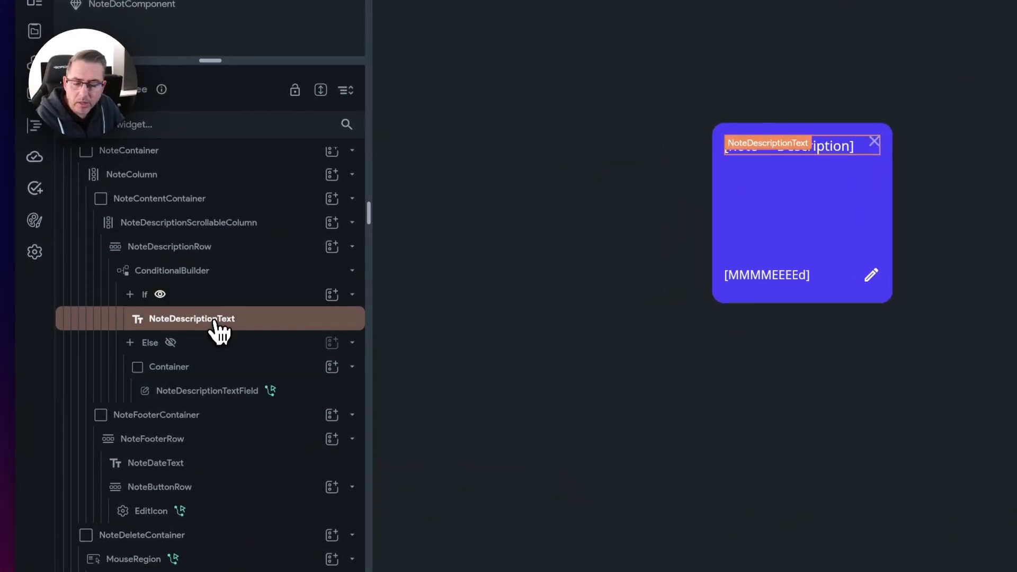
left_click(185, 345)
left_click(162, 295)
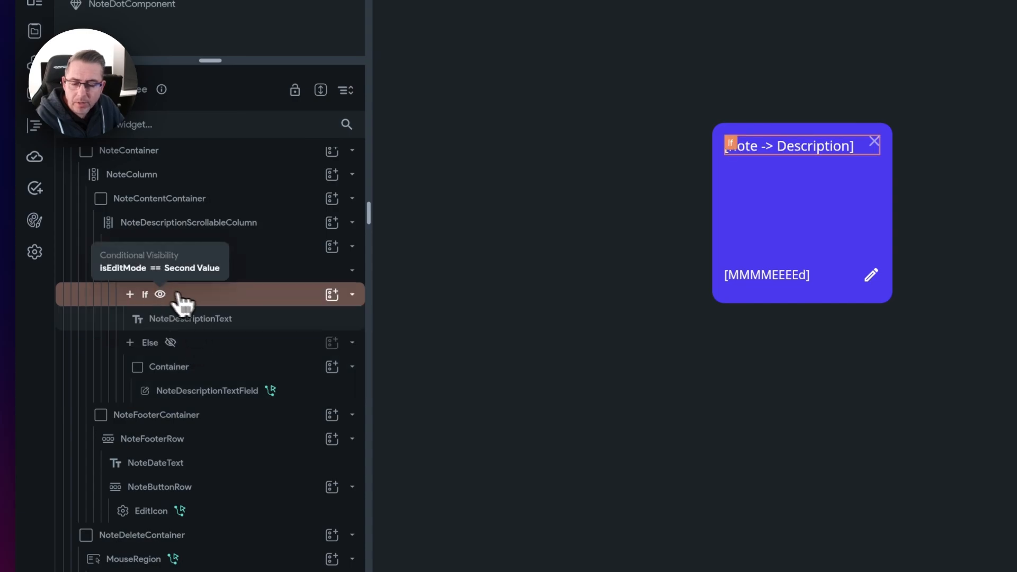
left_click(201, 319)
left_click(200, 318)
left_click(199, 320)
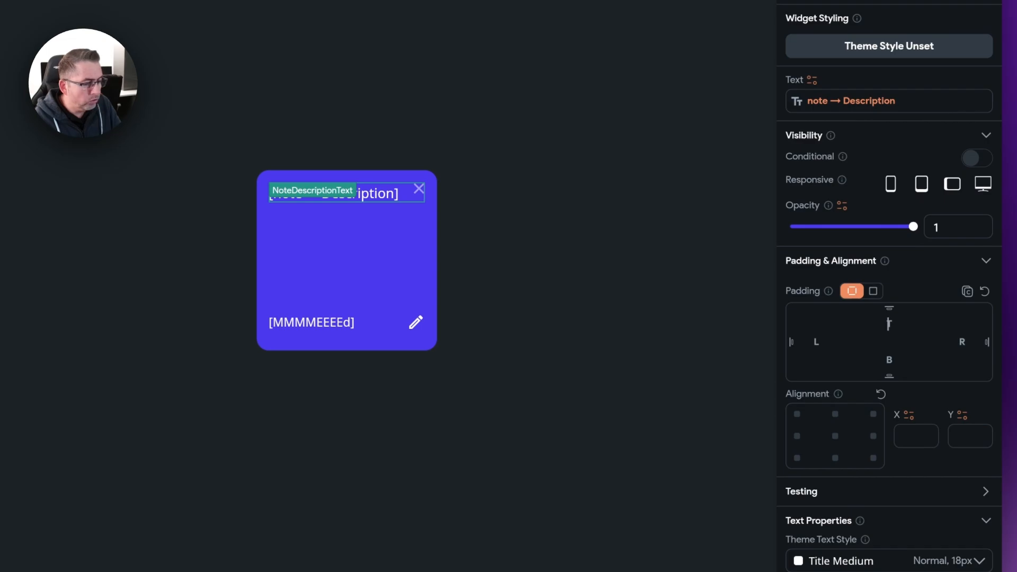
type("4")
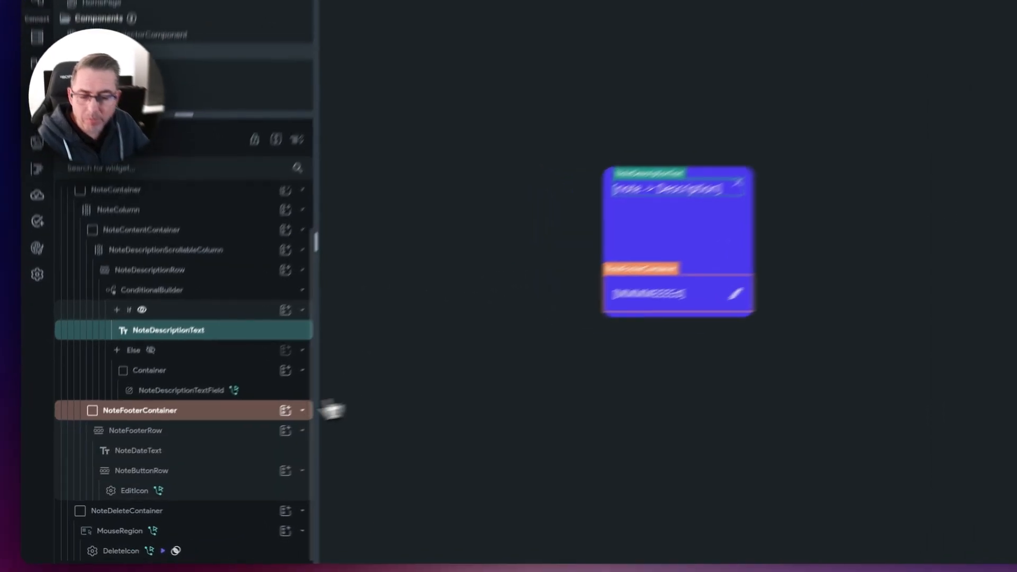
Show the Else branch of the ConditionalBuilder and set NoteDescriptionTextField's cursor color to the Informational theme color.
left_click(171, 390)
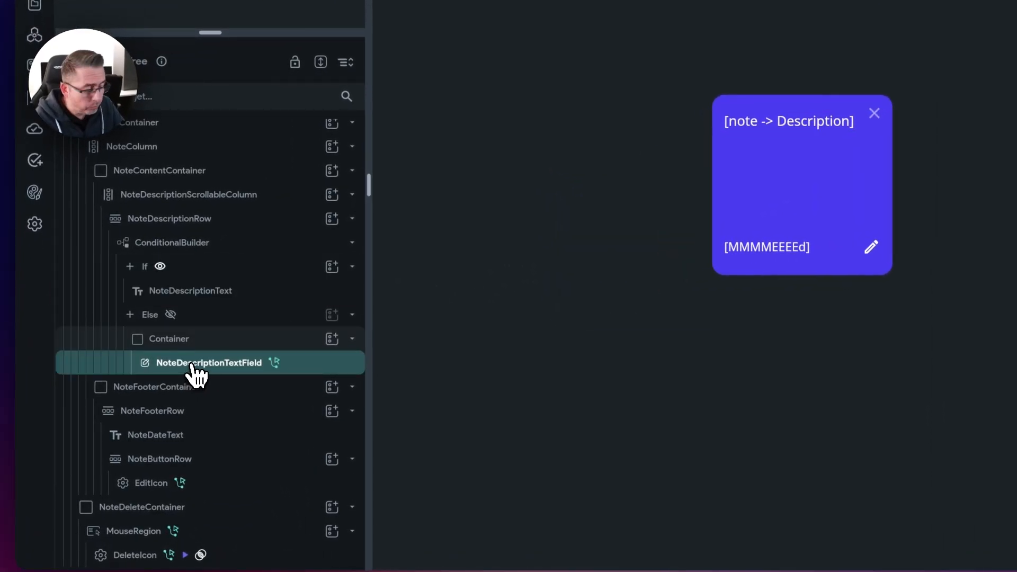
left_click(171, 314)
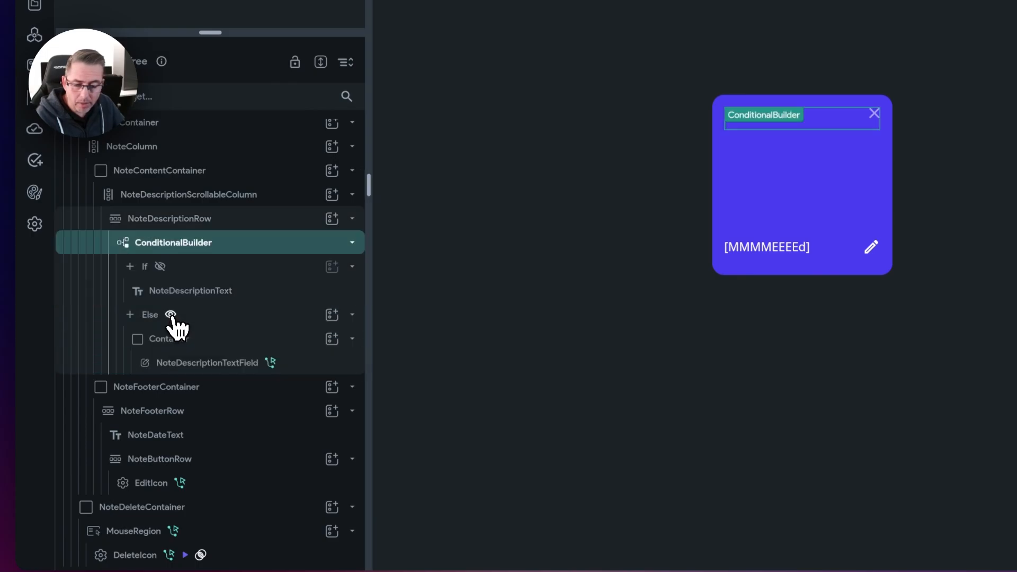
left_click(202, 365)
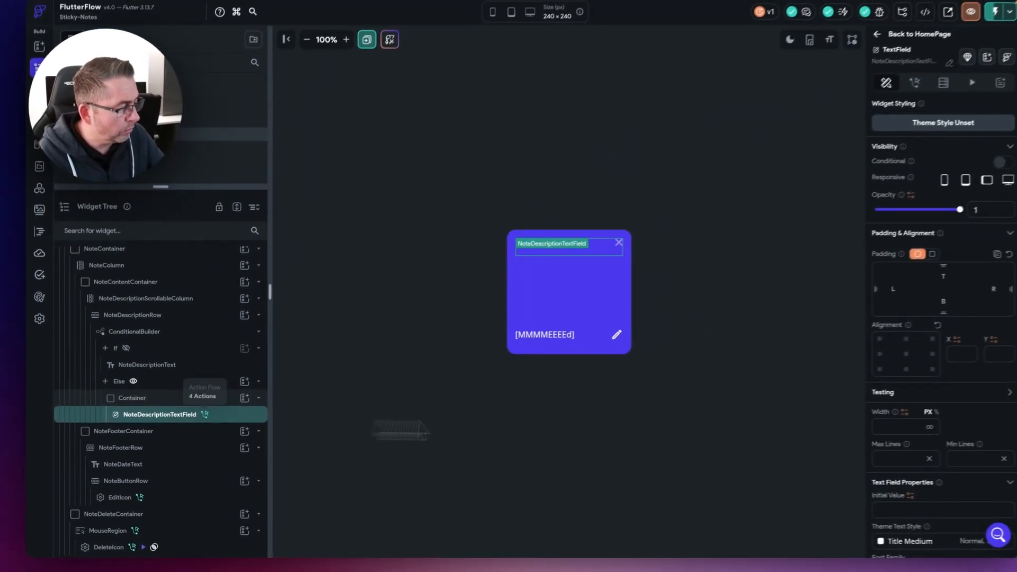
scroll(959, 427, "down", 5)
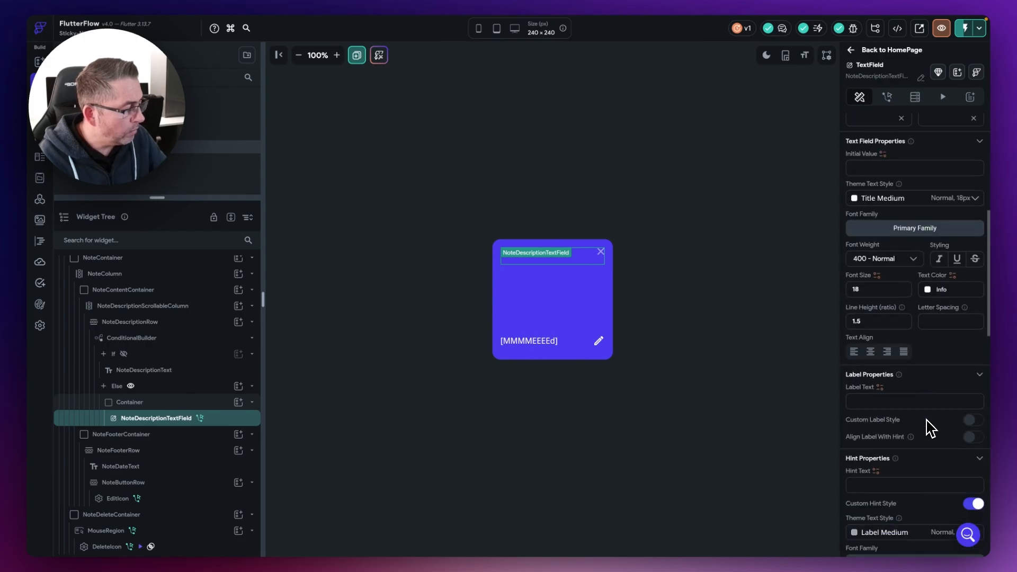
scroll(928, 426, "down", 5)
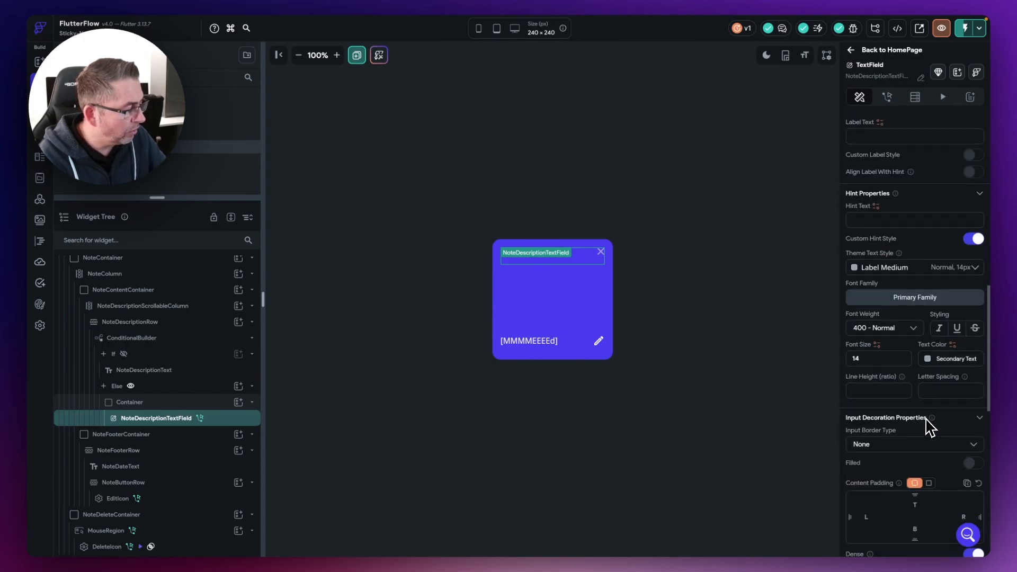
scroll(929, 427, "down", 4)
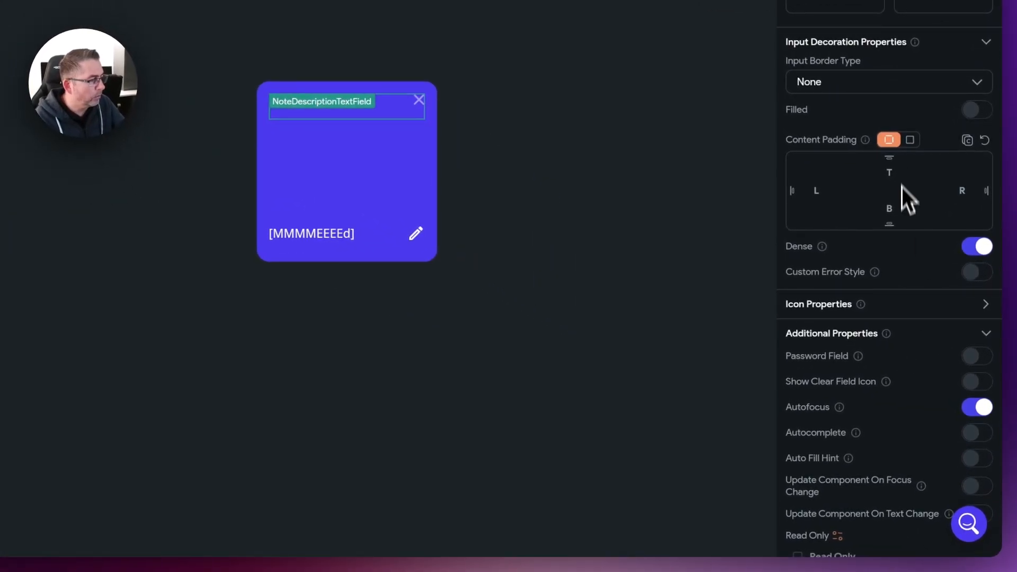
scroll(902, 226, "down", 7)
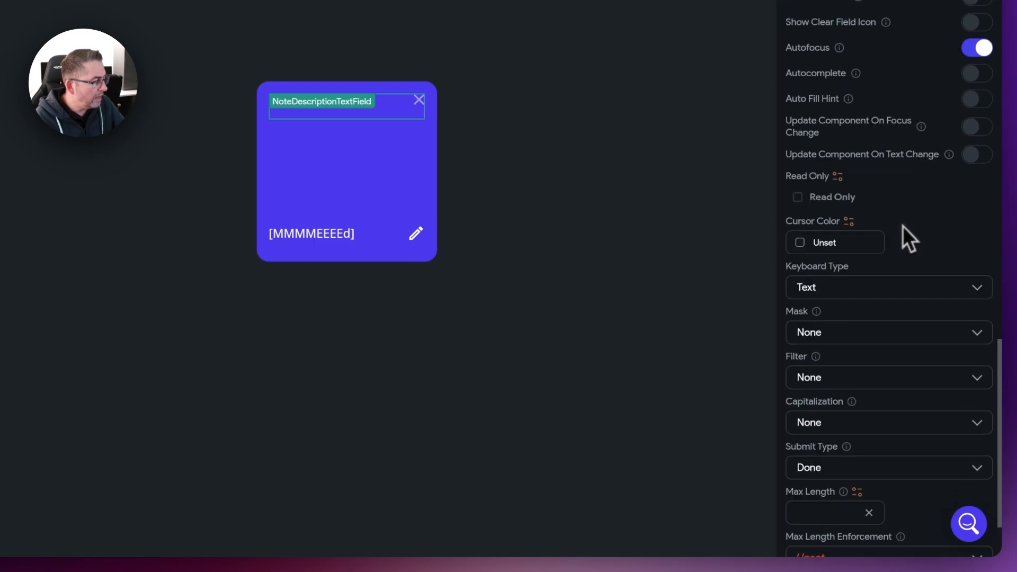
scroll(902, 227, "down", 1)
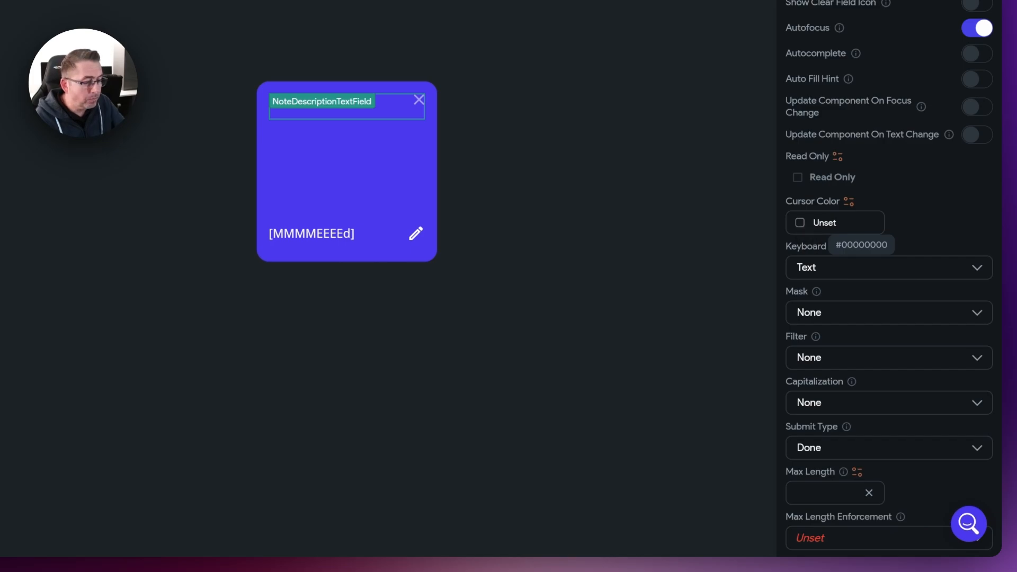
left_click(801, 224)
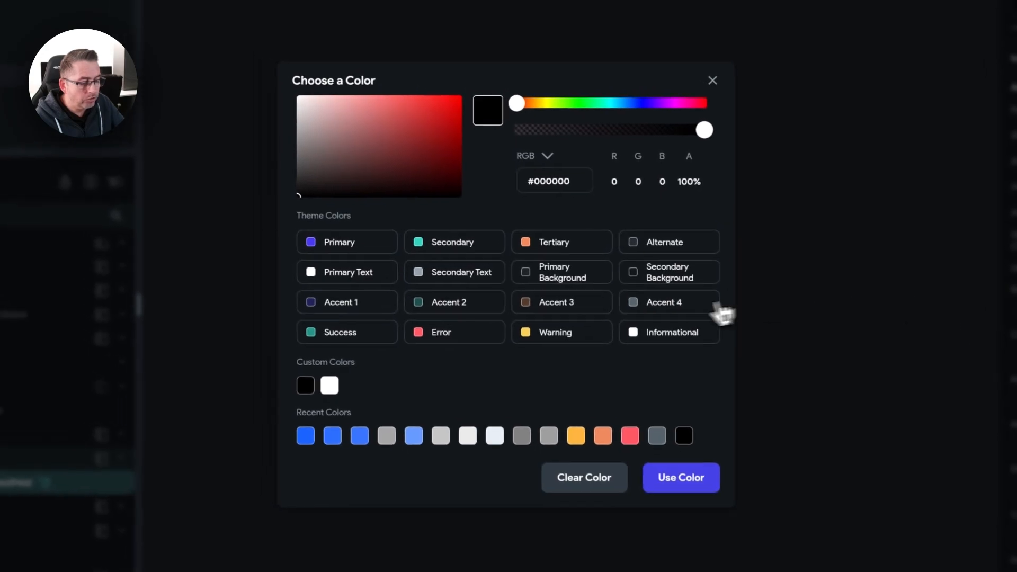
left_click(648, 336)
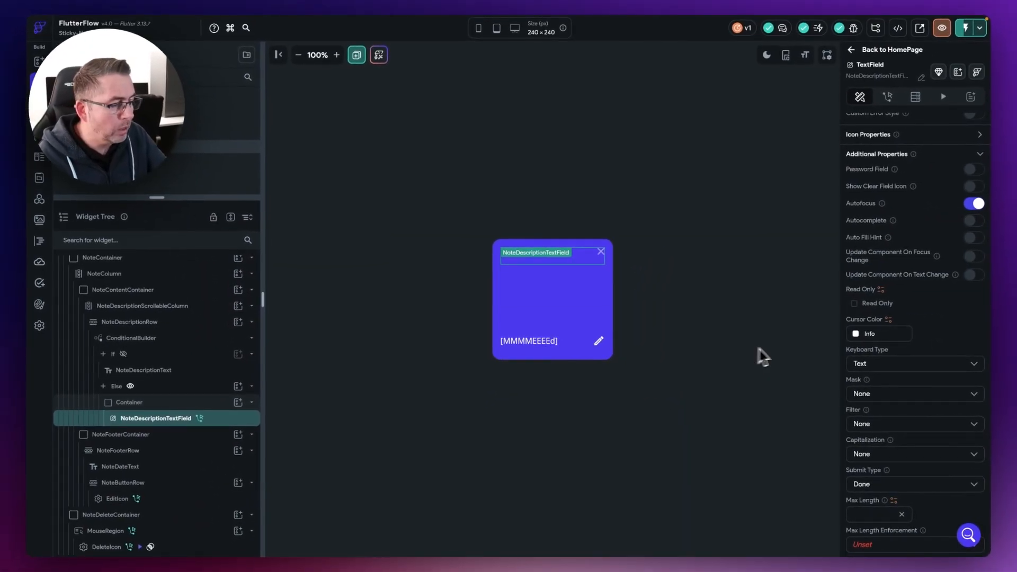
left_click(733, 329)
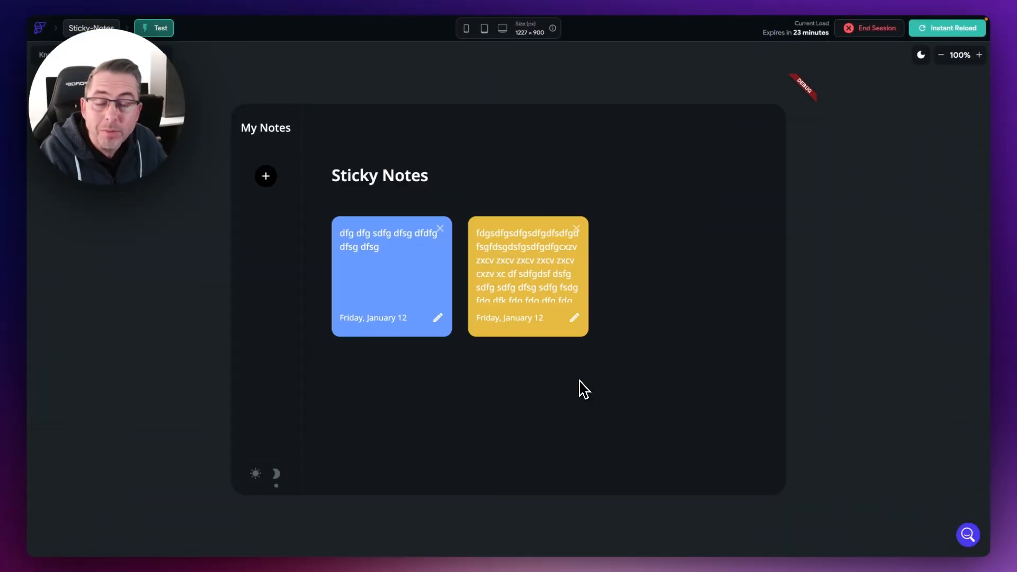
In the test app, put the blue note in edit mode and append "fdg dfg fdg" to its description.
left_click(437, 318)
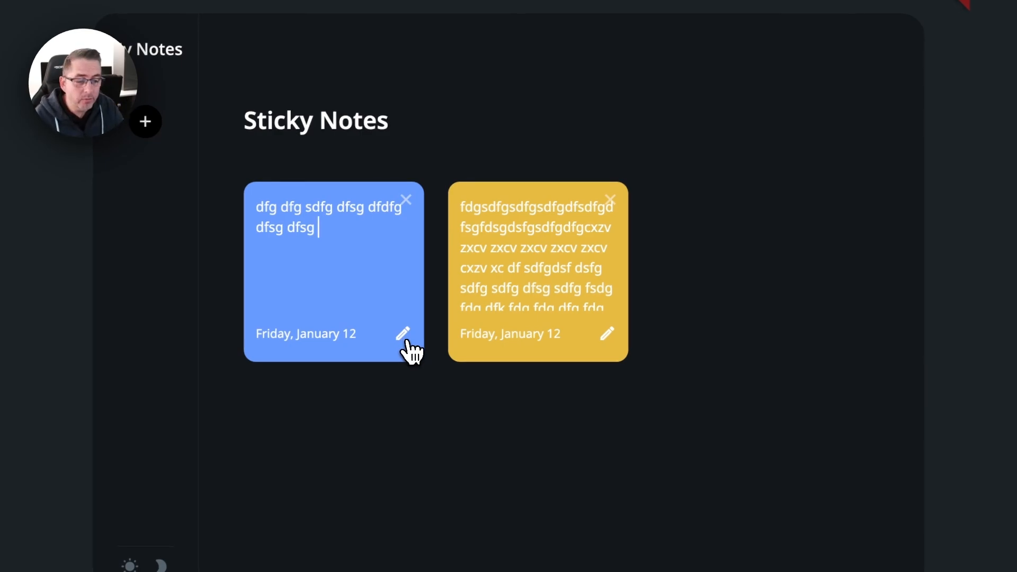
type("fdg dfg fdg")
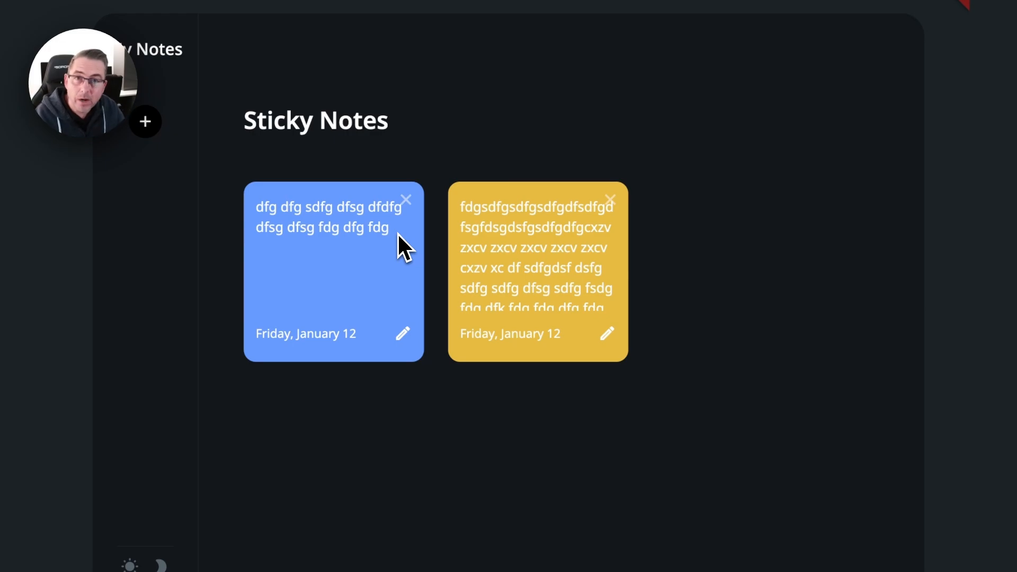
left_click(403, 334)
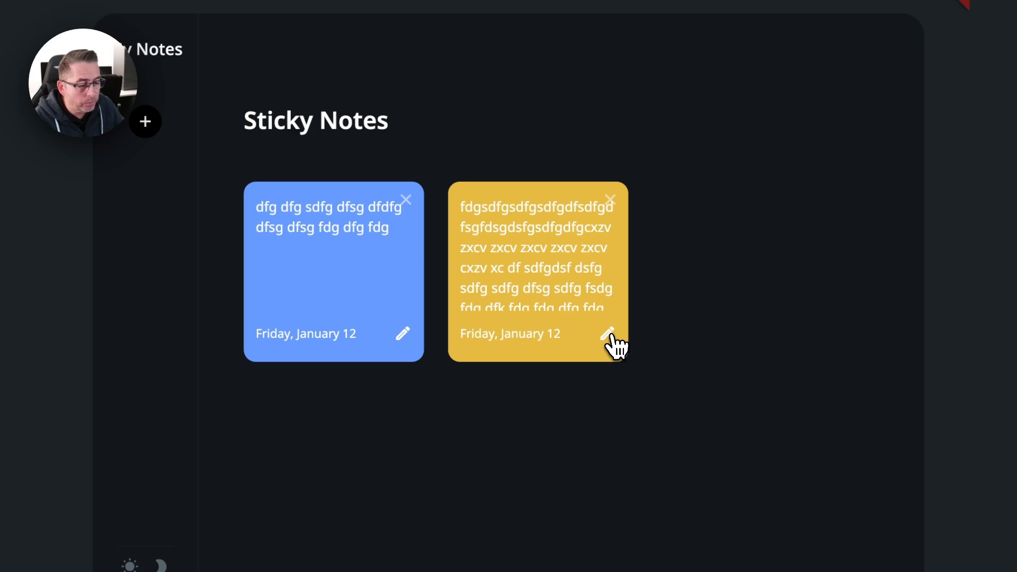
Append "dfsg sdfgsdfgdfgsdfgsdfg" to the yellow note's description and check how its text scrolls in view and edit modes.
left_click(609, 333)
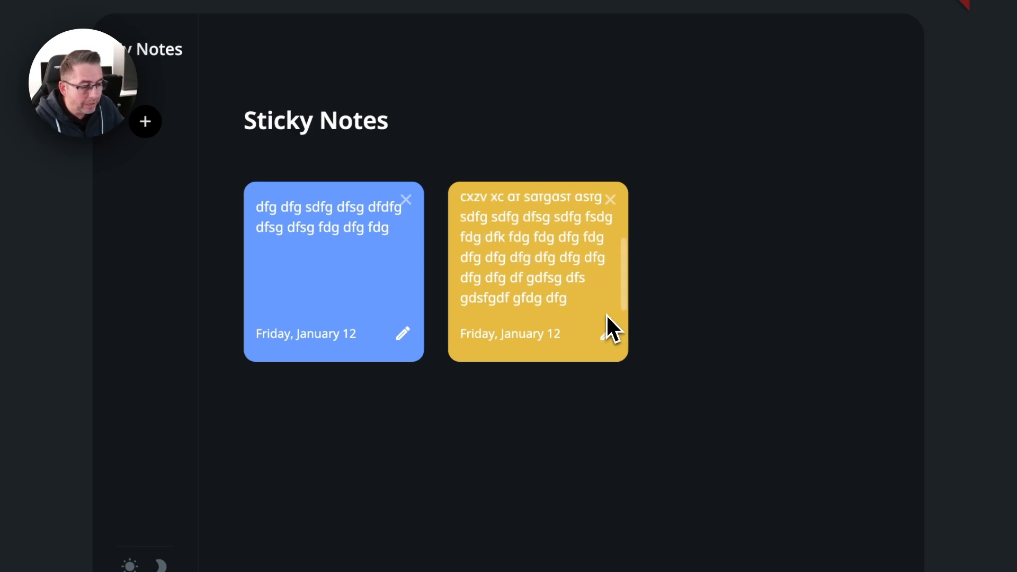
type("dfsg sdfgsdfgdfgsdfgsdfg")
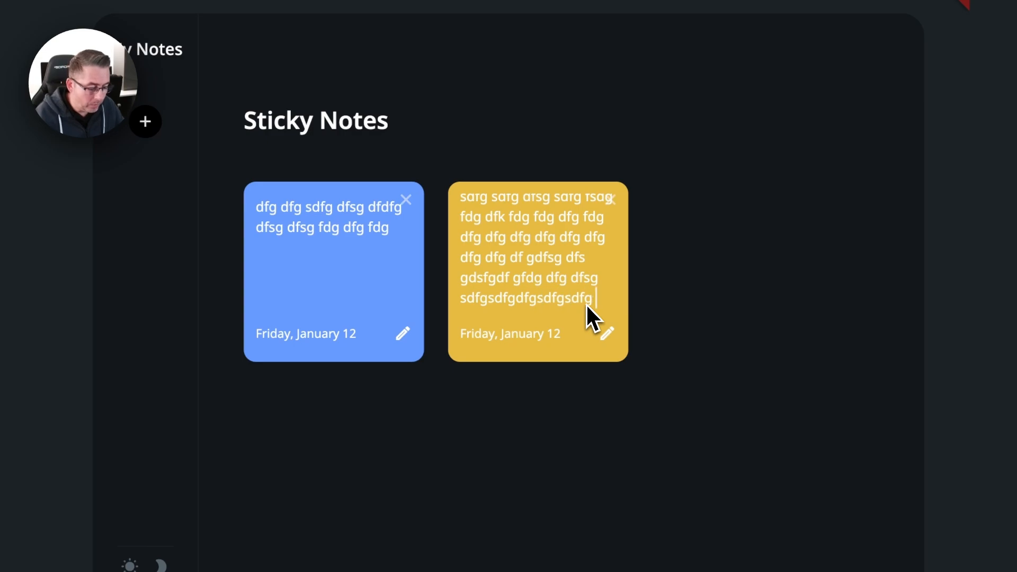
scroll(585, 303, "up", 1)
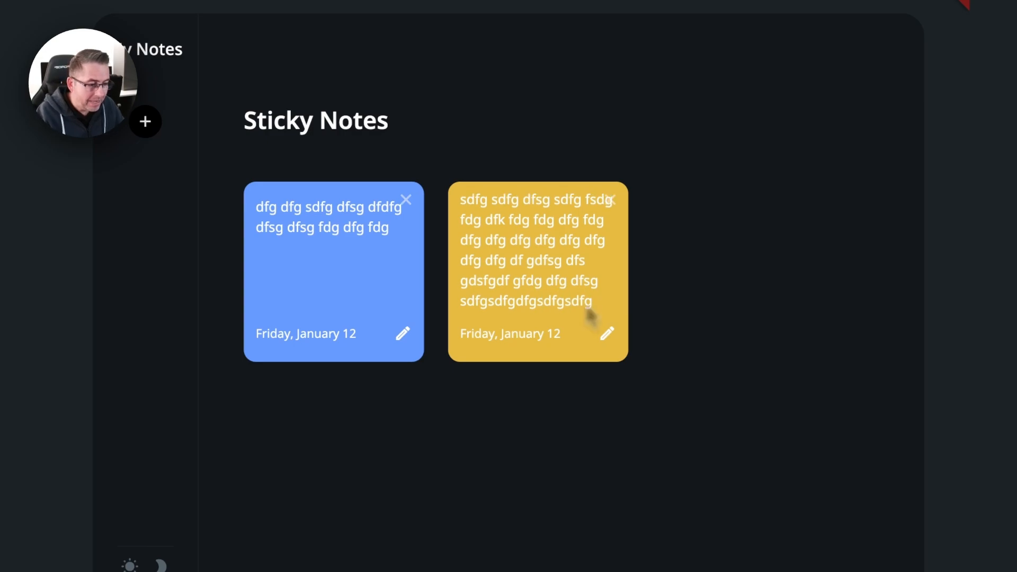
left_click(606, 335)
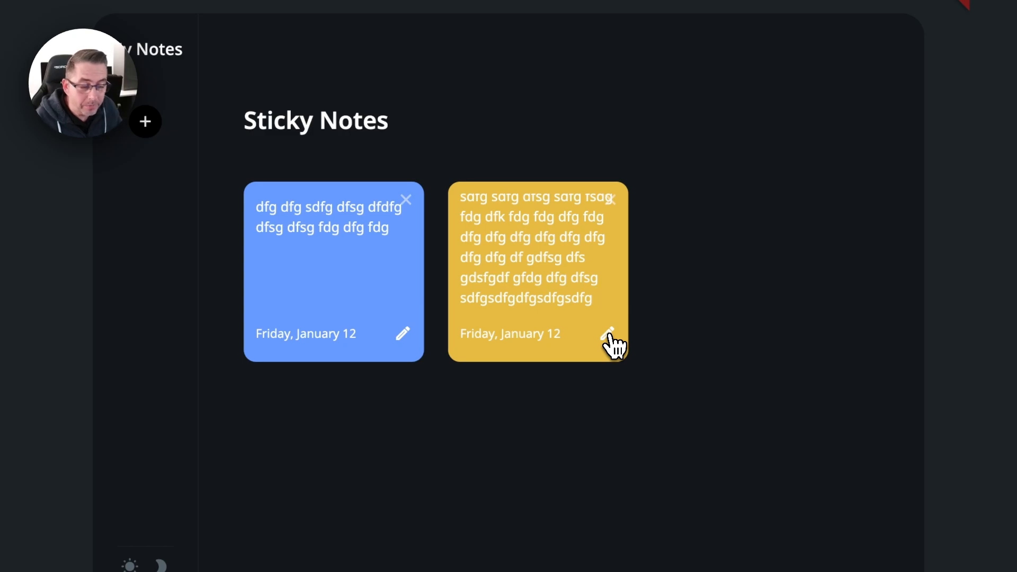
scroll(565, 268, "up", 2)
left_click_drag(535, 226, 537, 245)
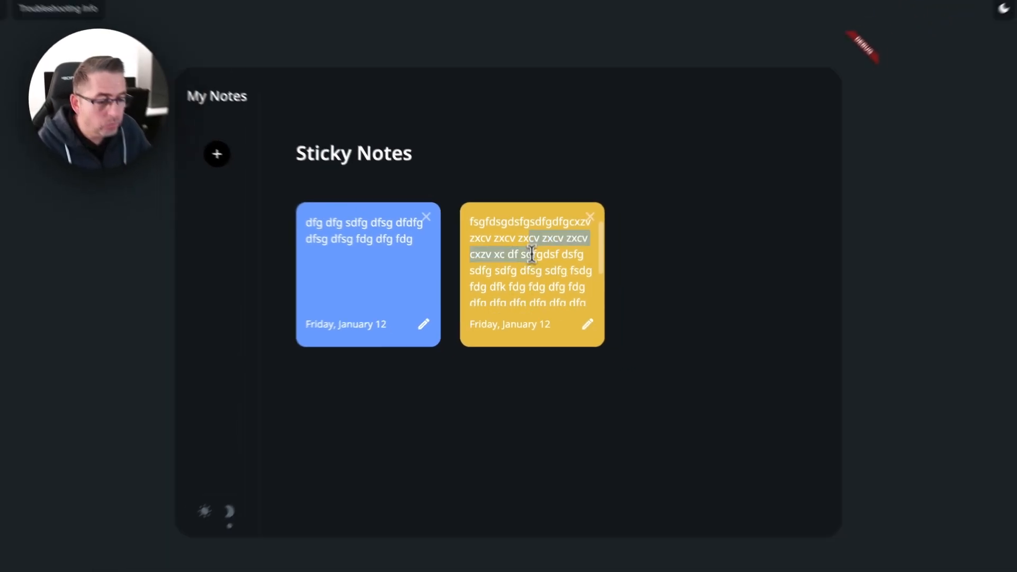
left_click(383, 252)
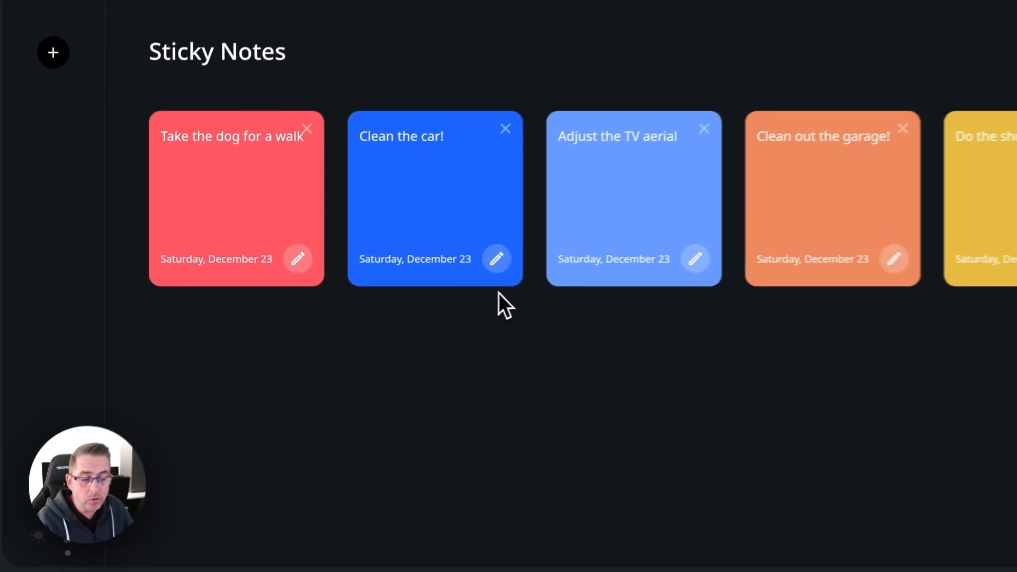
In the reference sticky notes app, toggle edit mode on the "Clean the car!" note to examine its circular button.
left_click(515, 255)
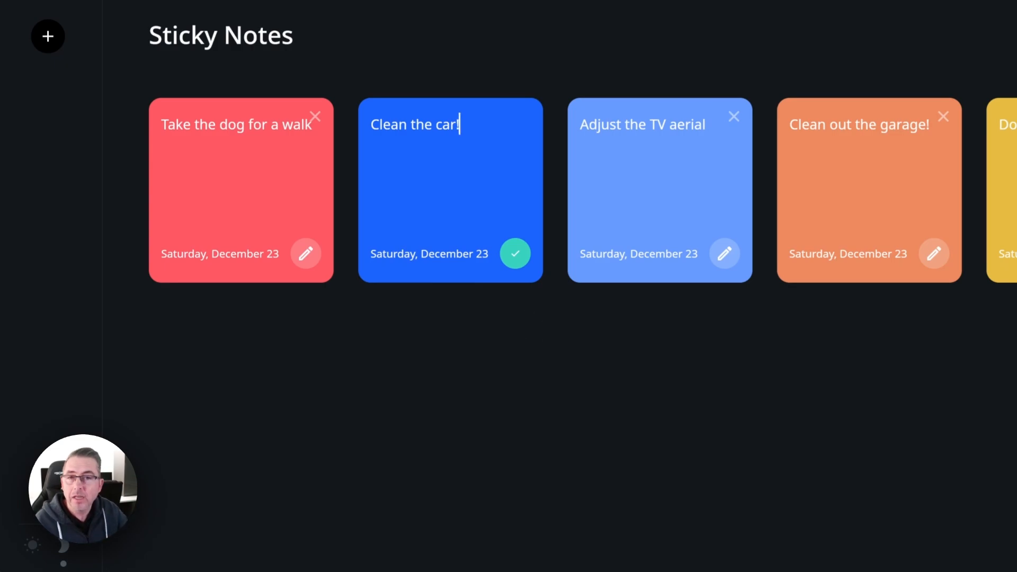
left_click(519, 263)
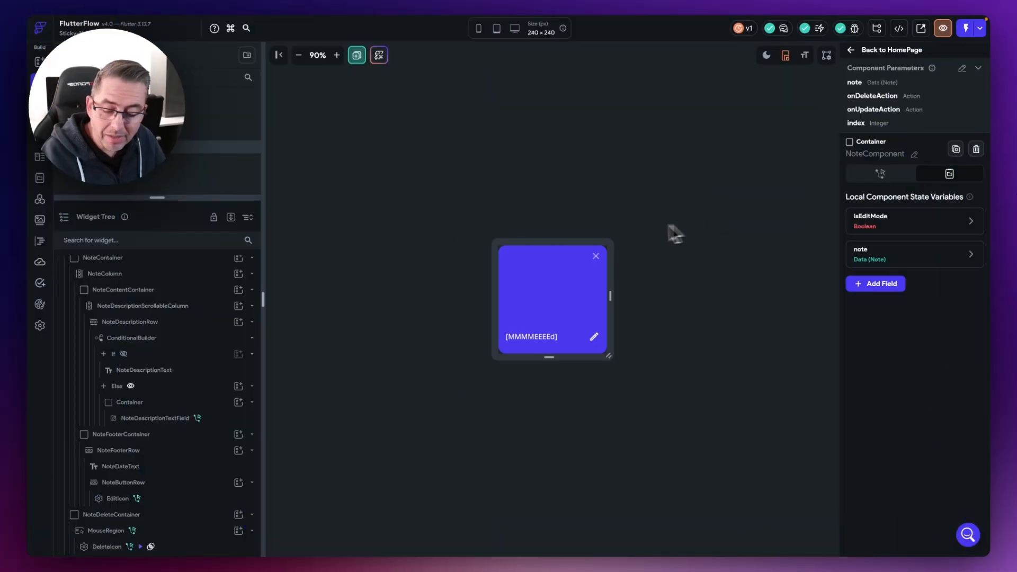
In the NoteComponent editor, cut the whole On Tap action chain of EditIcon and leave its action flow.
left_click(119, 500)
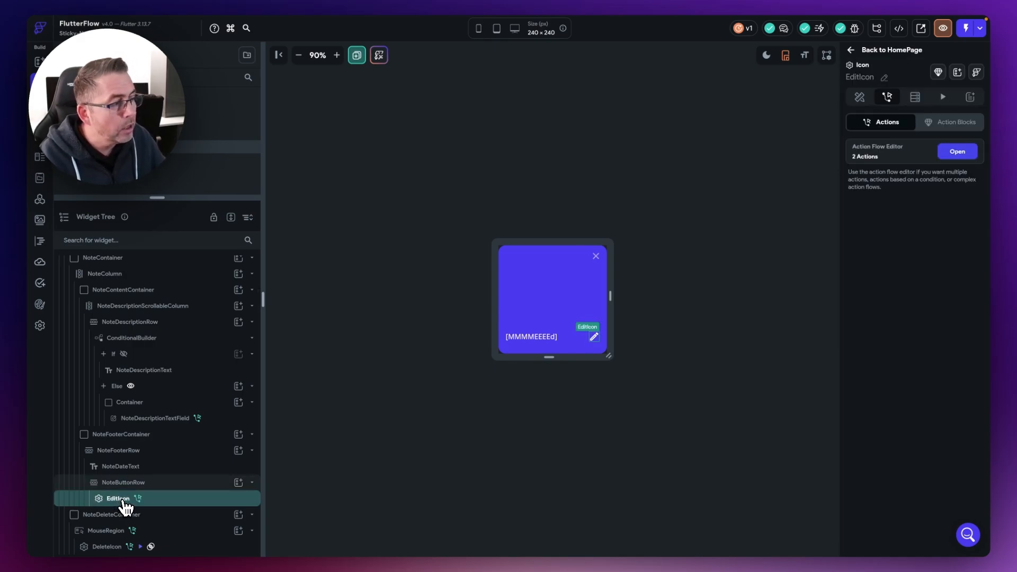
left_click(962, 153)
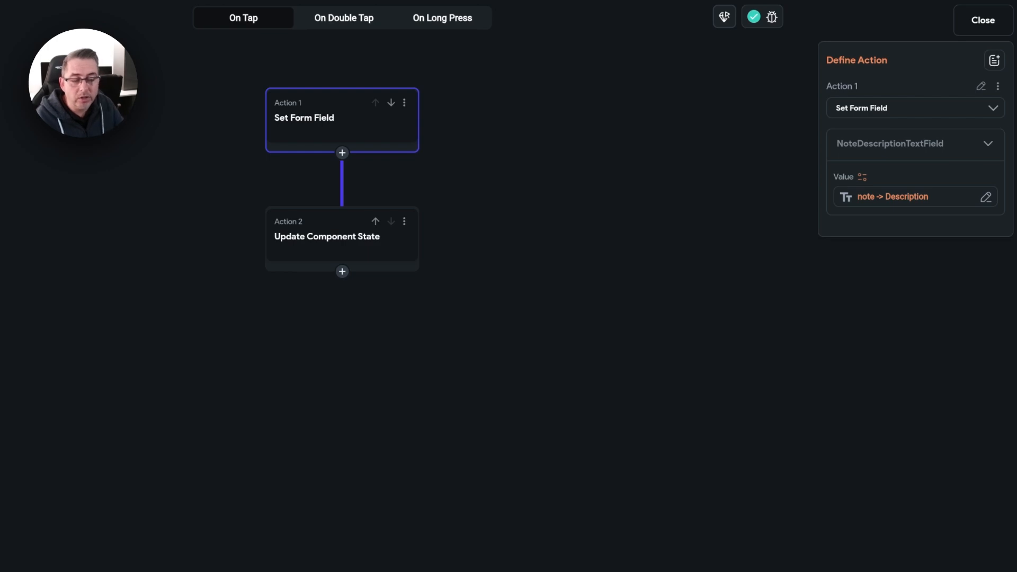
left_click(404, 103)
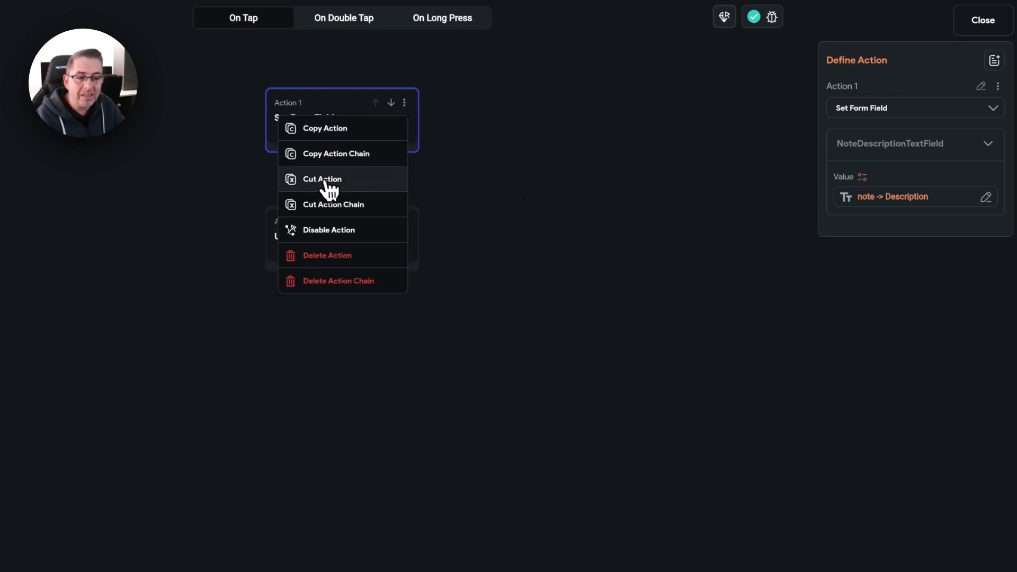
left_click(376, 209)
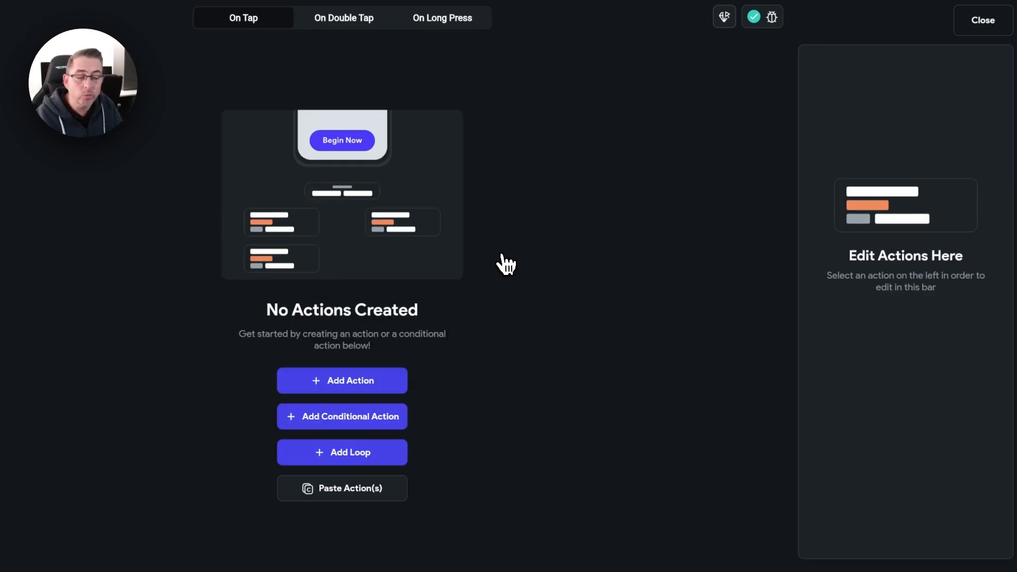
left_click(977, 30)
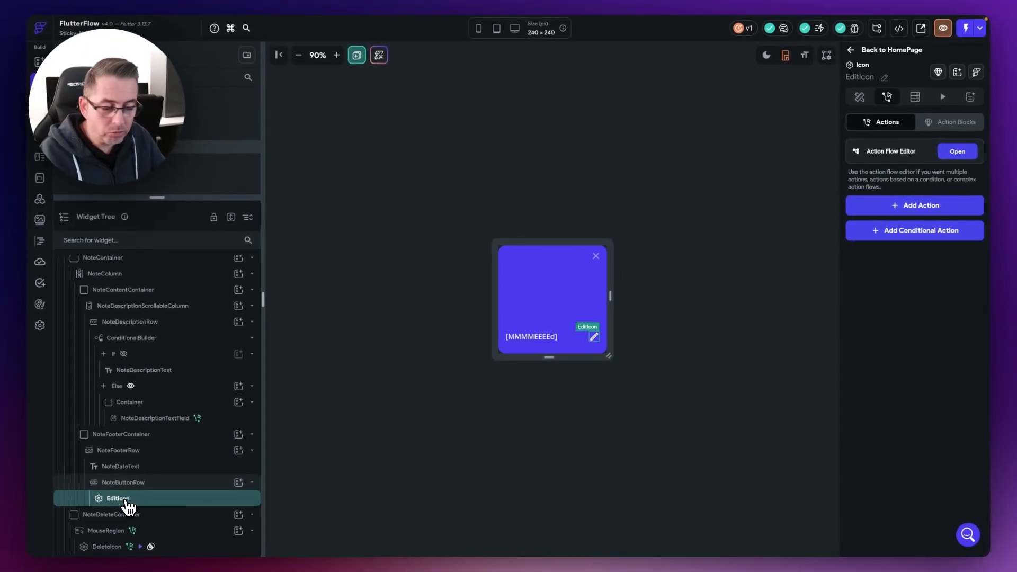
Convert EditIcon to a component named CircleButtonComponent.
right_click(121, 505)
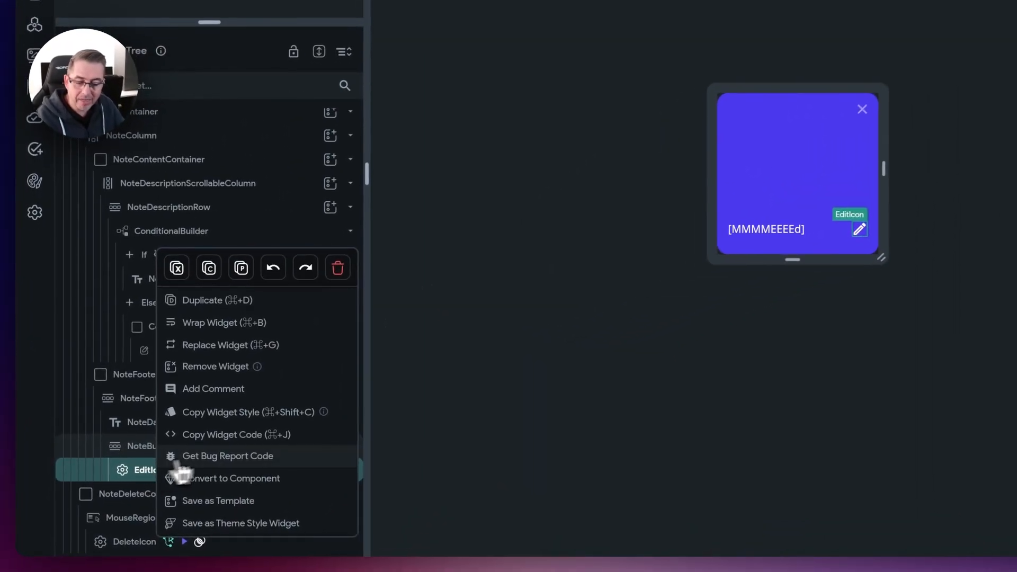
left_click(241, 479)
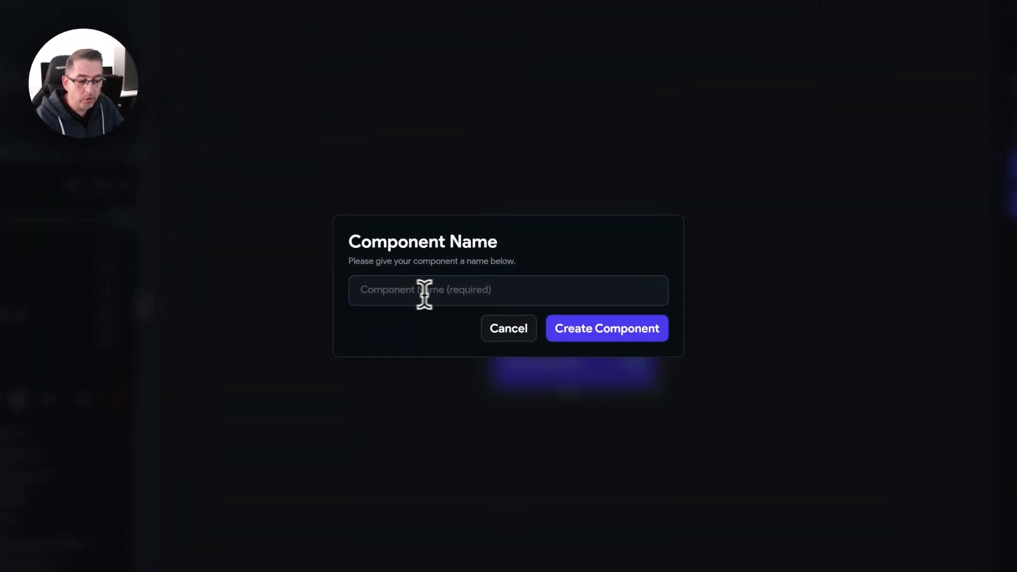
left_click(550, 291)
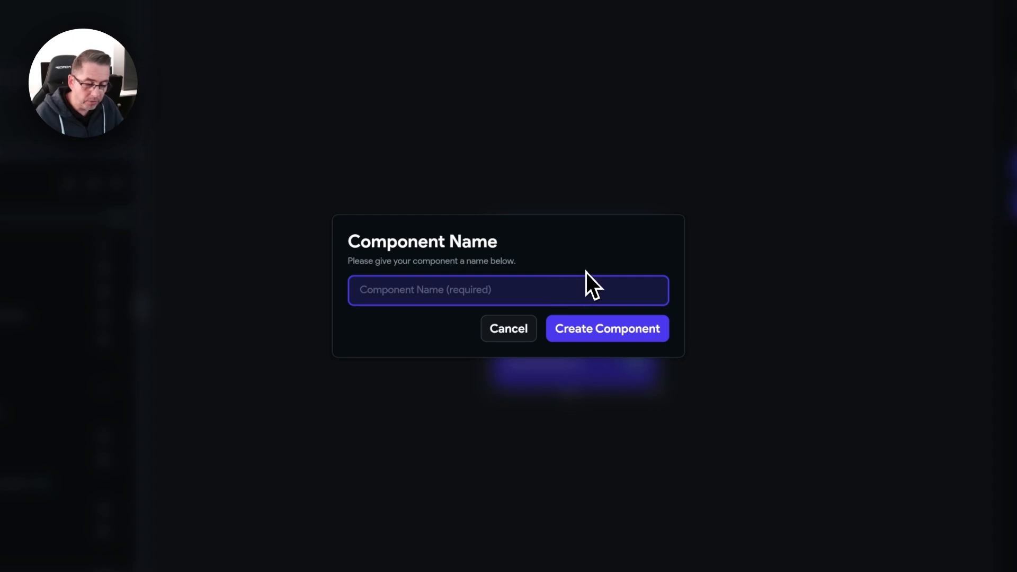
type("CircleButtonComponent")
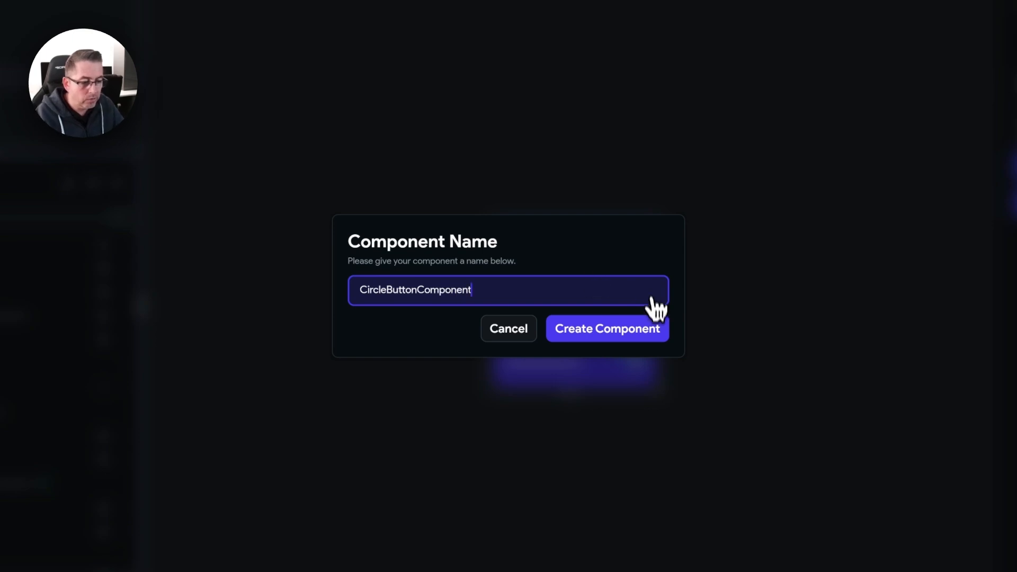
left_click(630, 329)
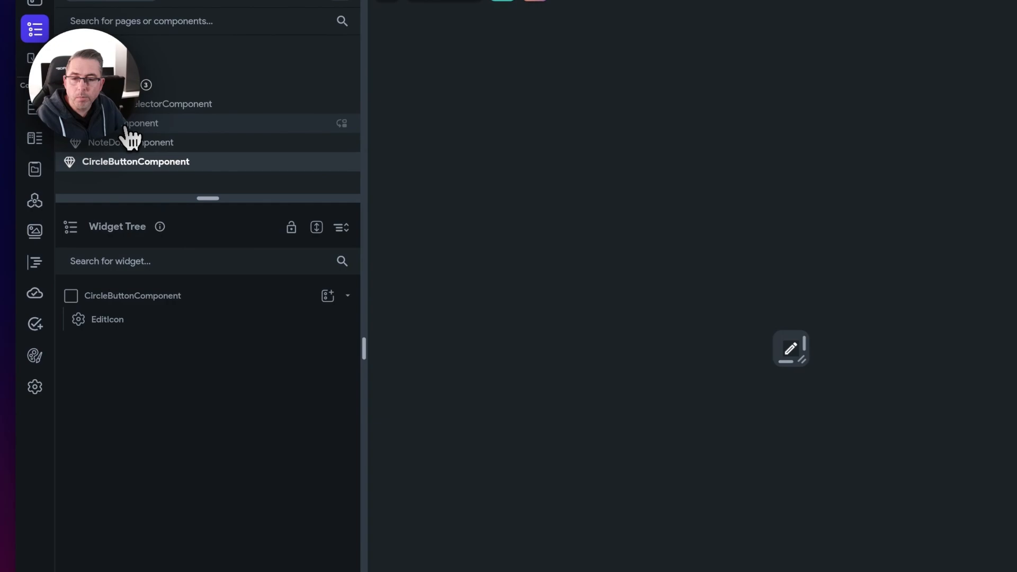
In NoteComponent, paste the cut action chain into the On Tap flow of the CircleButtonComponent instance and leave the flow.
left_click(127, 128)
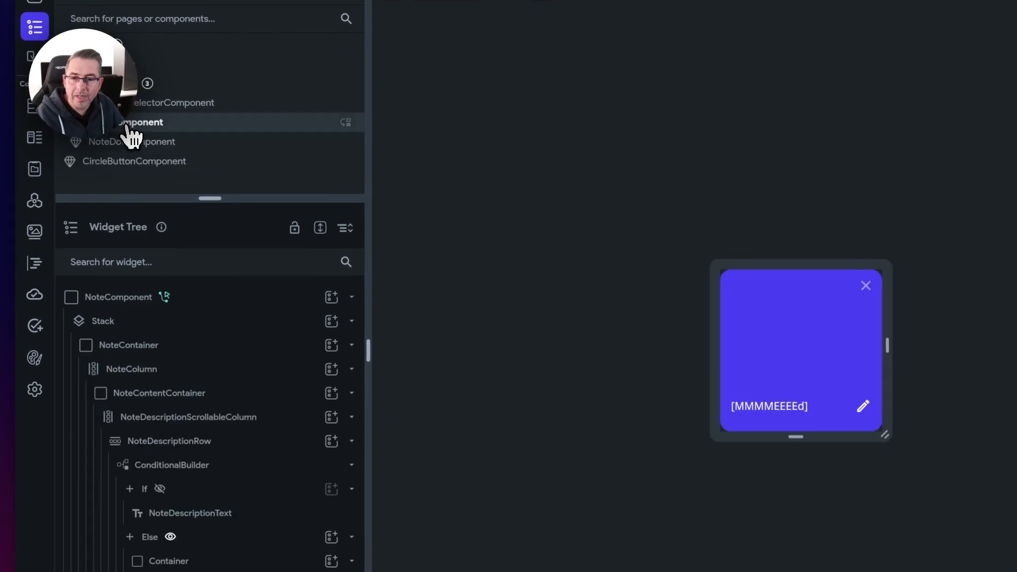
scroll(208, 407, "down", 2)
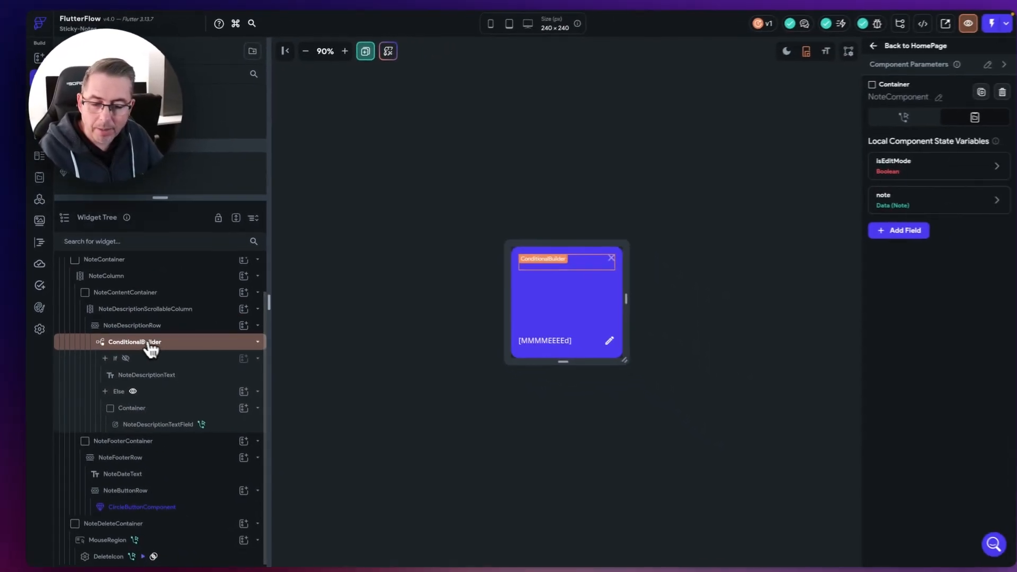
left_click(197, 496)
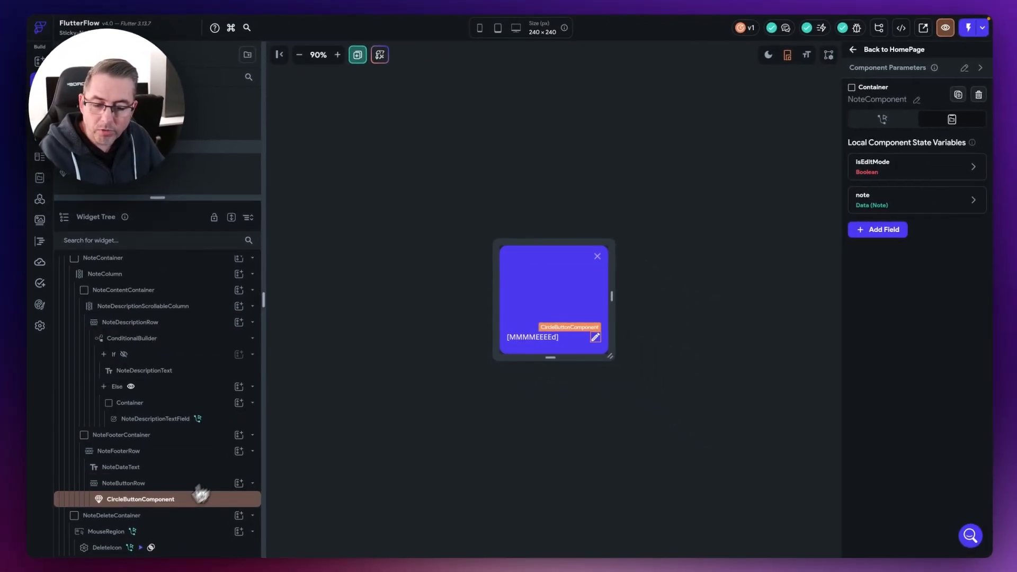
left_click(144, 503)
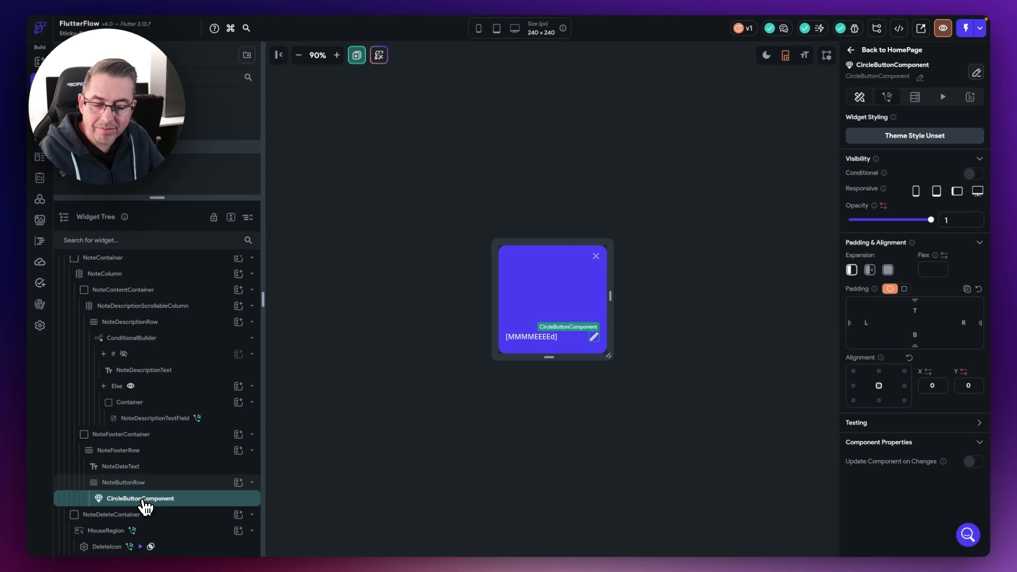
left_click(887, 97)
left_click(956, 153)
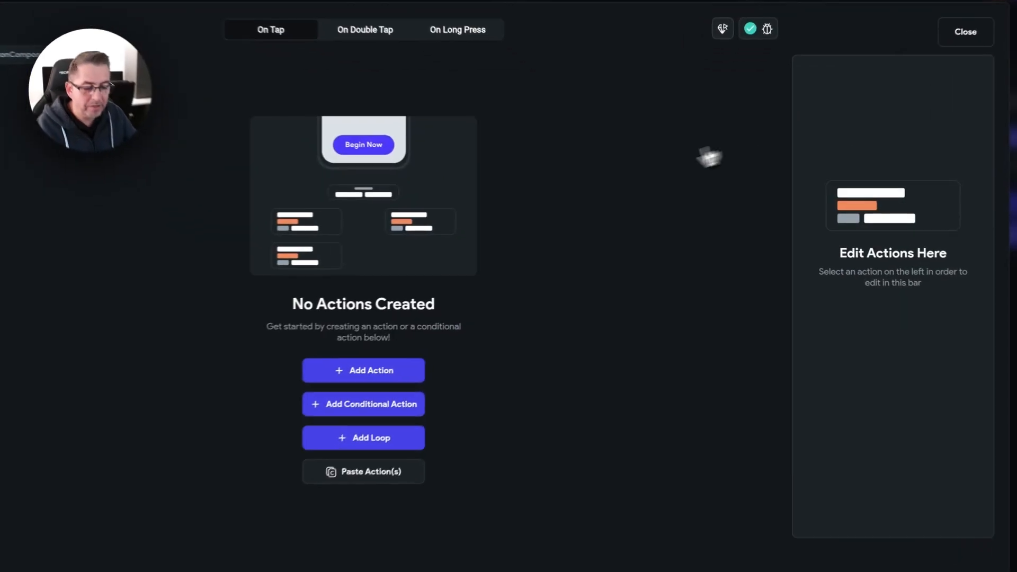
left_click(377, 472)
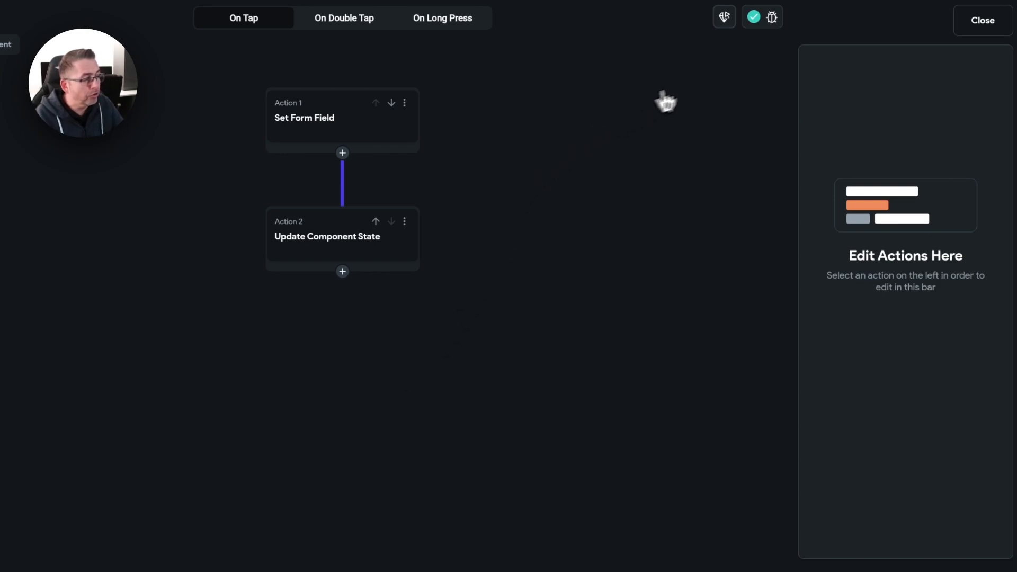
left_click(983, 23)
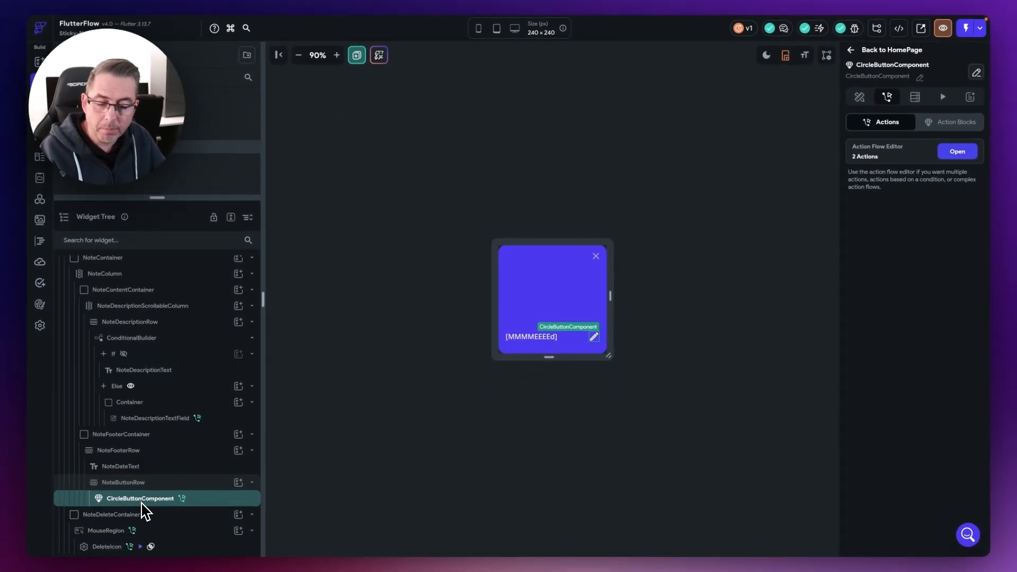
Rename the CircleButtonComponent instance in NoteButtonRow as EditButton.
left_click(920, 77)
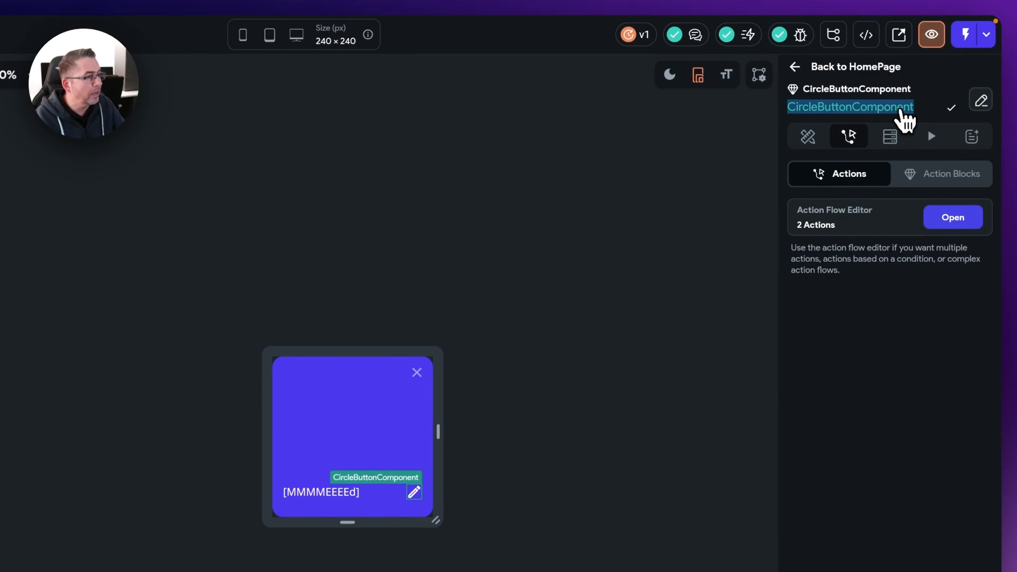
type("Edit")
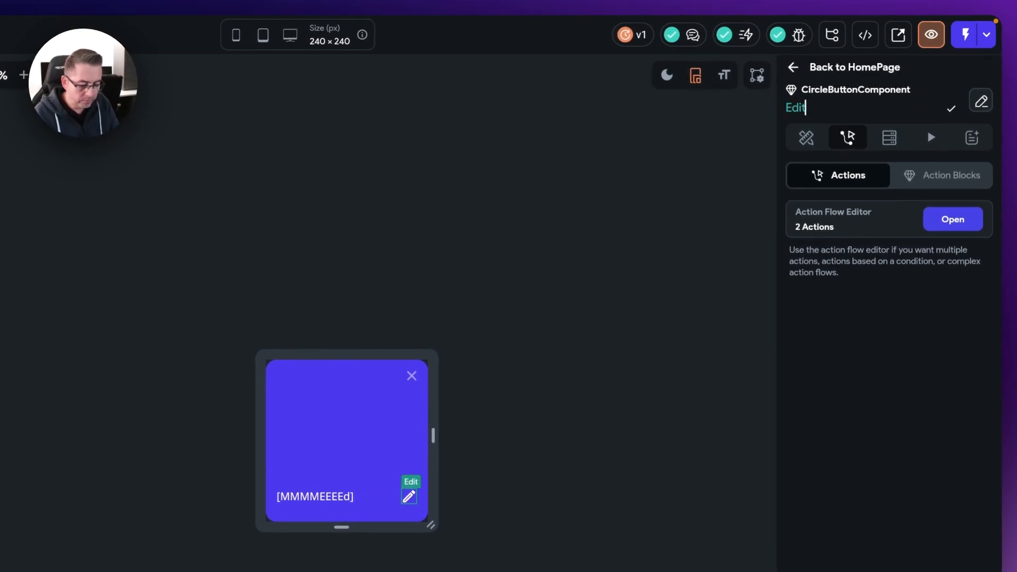
type("Button")
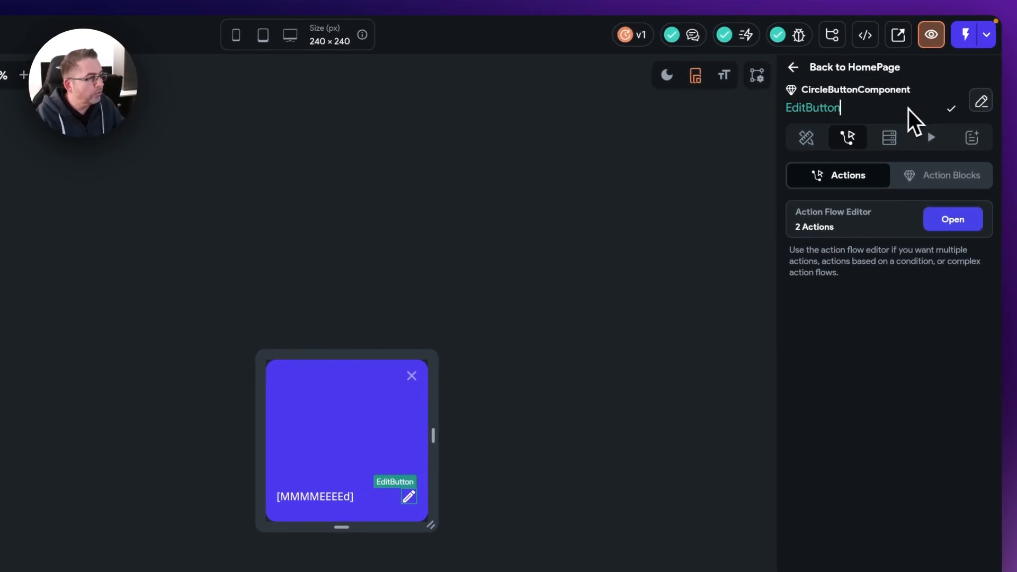
left_click(950, 108)
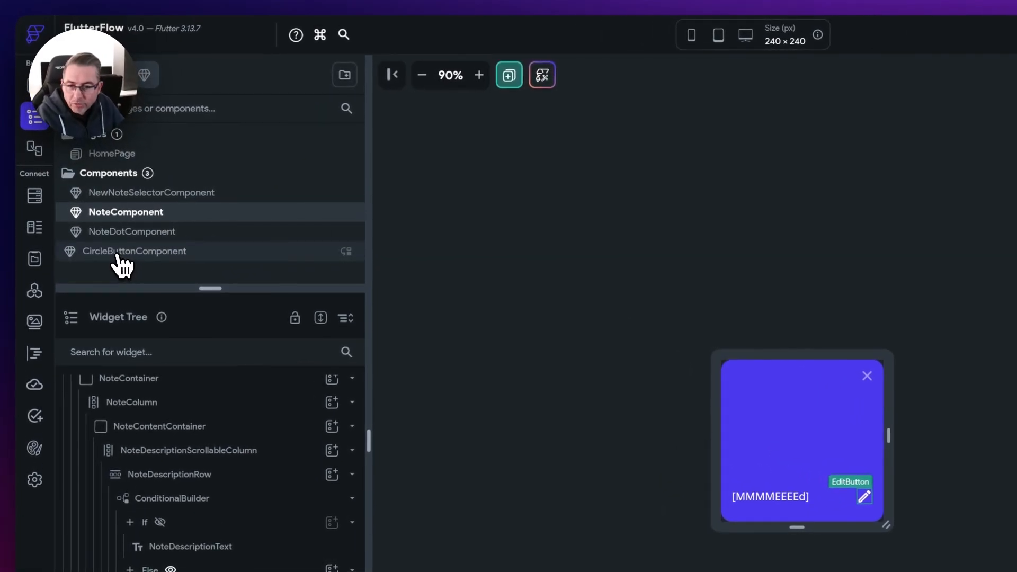
Move CircleButtonComponent into the Components folder and open it for editing.
left_click(122, 253)
left_click_drag(126, 259, 127, 233)
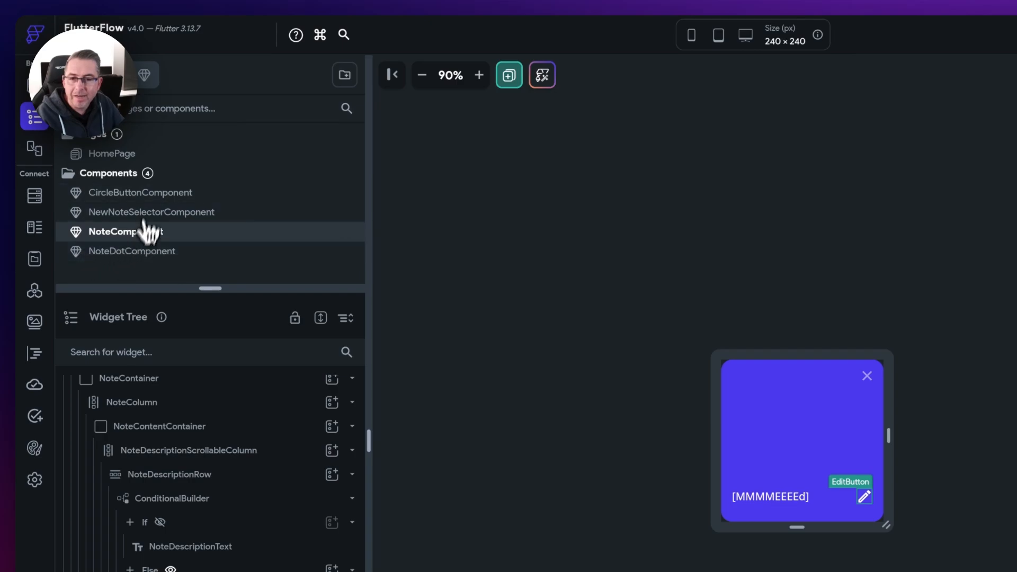
left_click(139, 201)
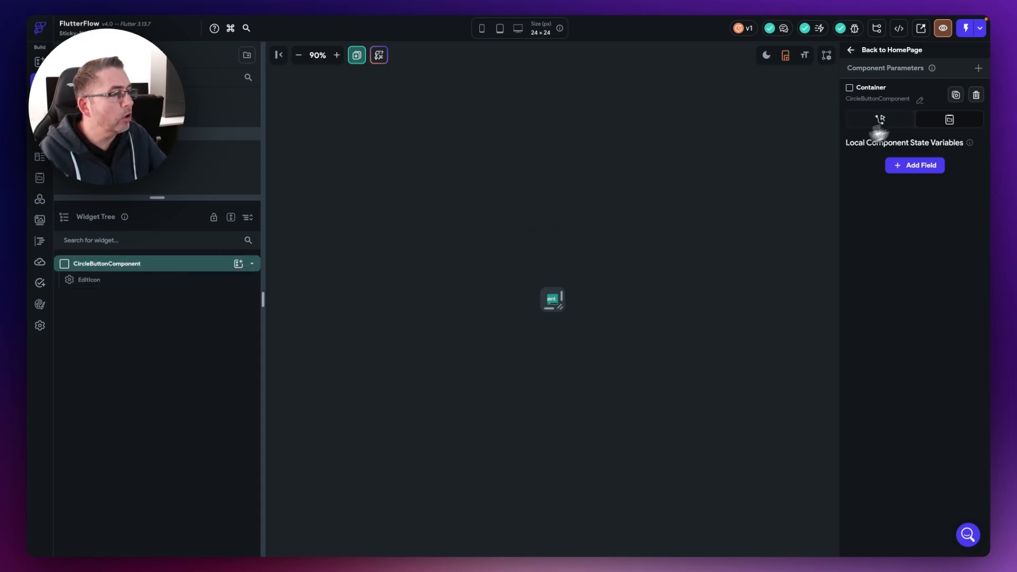
Define a required component parameter named icon of type Icon for CircleButtonComponent.
left_click(979, 69)
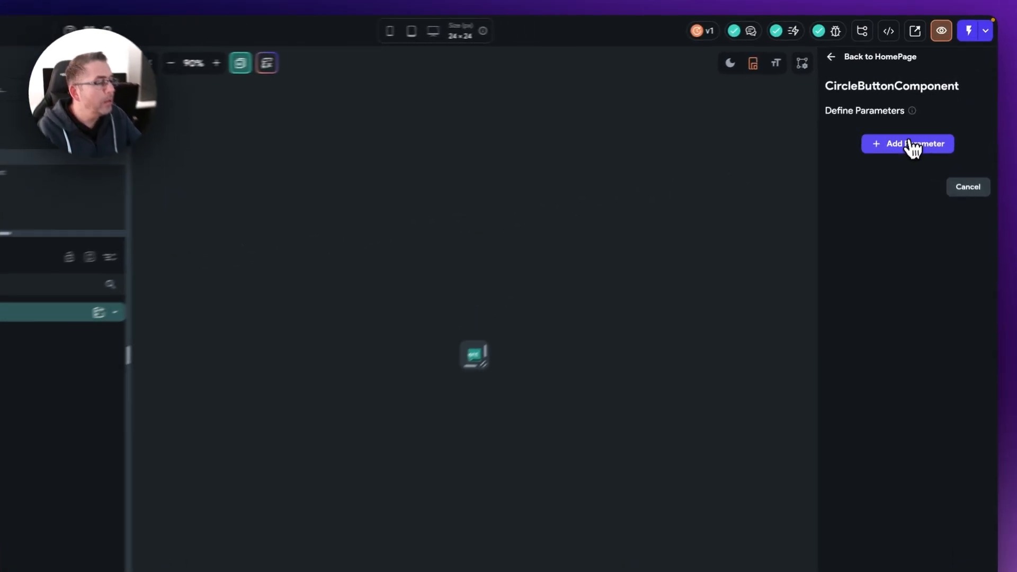
left_click(914, 122)
left_click(877, 200)
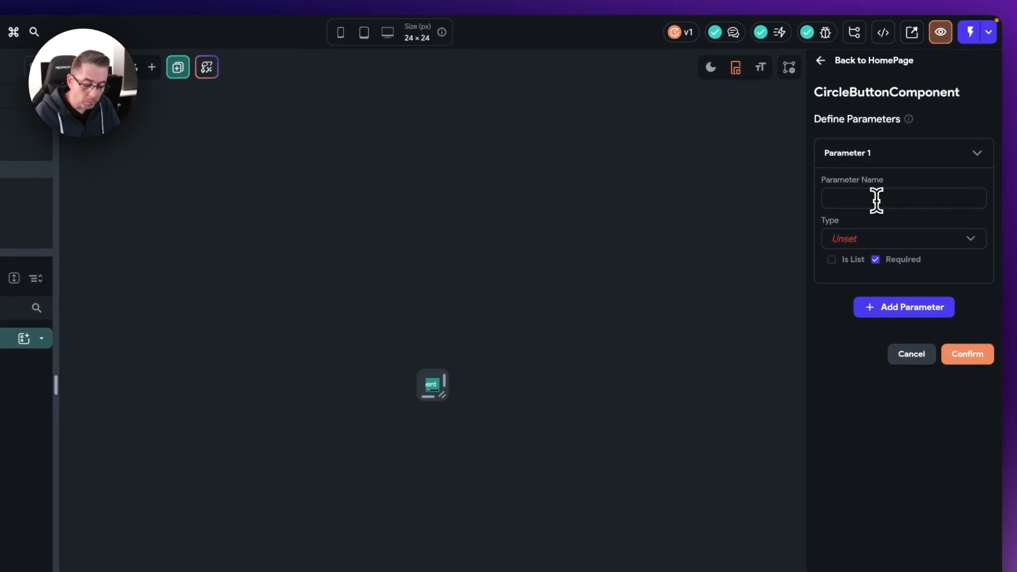
type("icon")
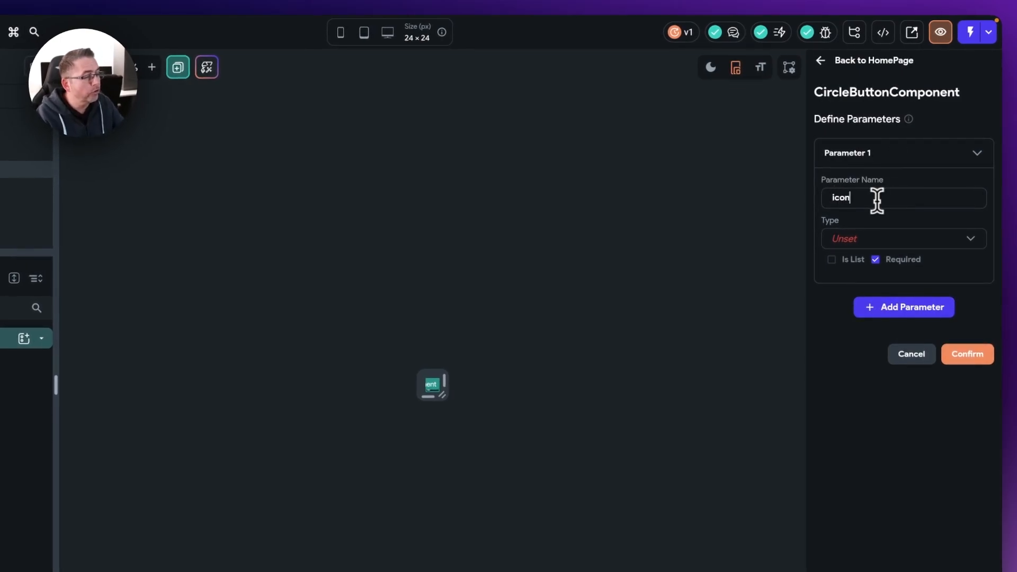
left_click(888, 240)
left_click(937, 71)
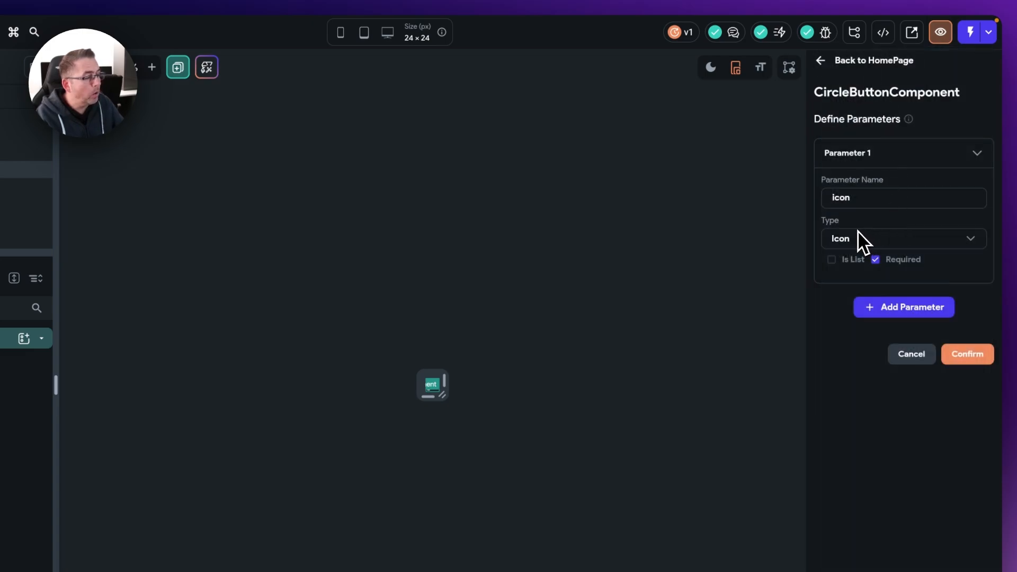
Add a second parameter named colour of type Color, make it optional, and set its default value to white (#FFFFFF).
left_click(938, 306)
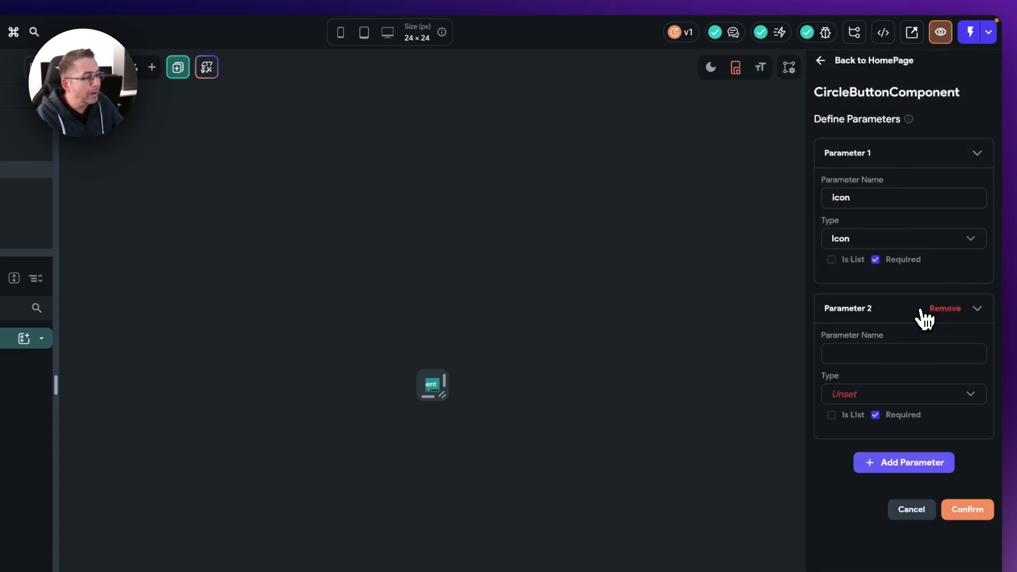
left_click(847, 354)
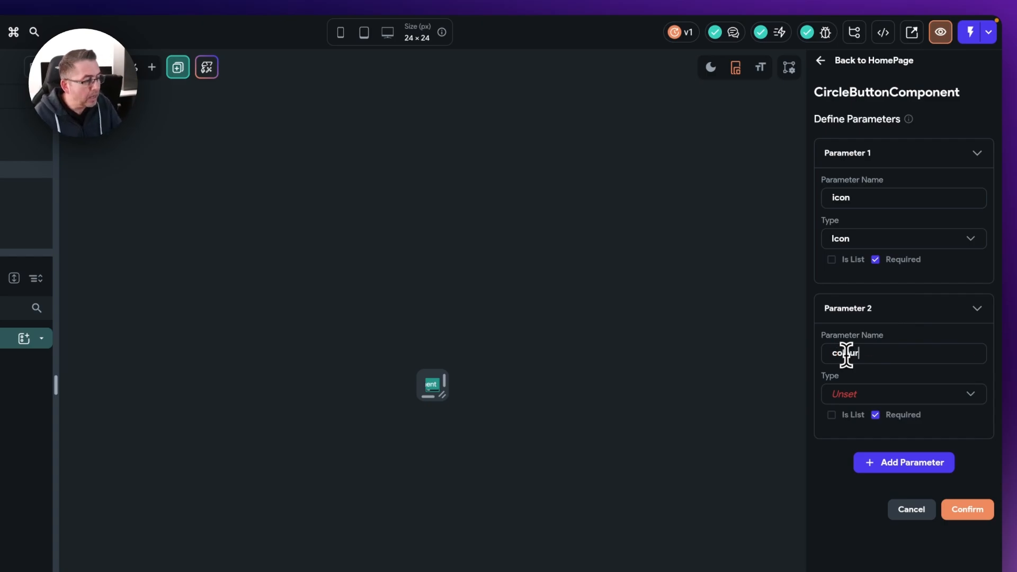
left_click(867, 396)
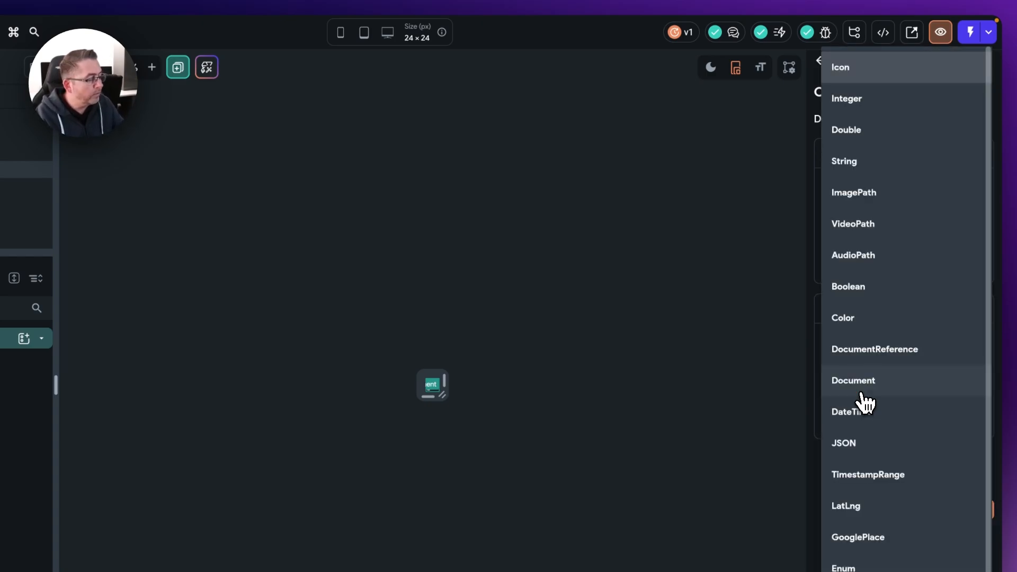
left_click(846, 326)
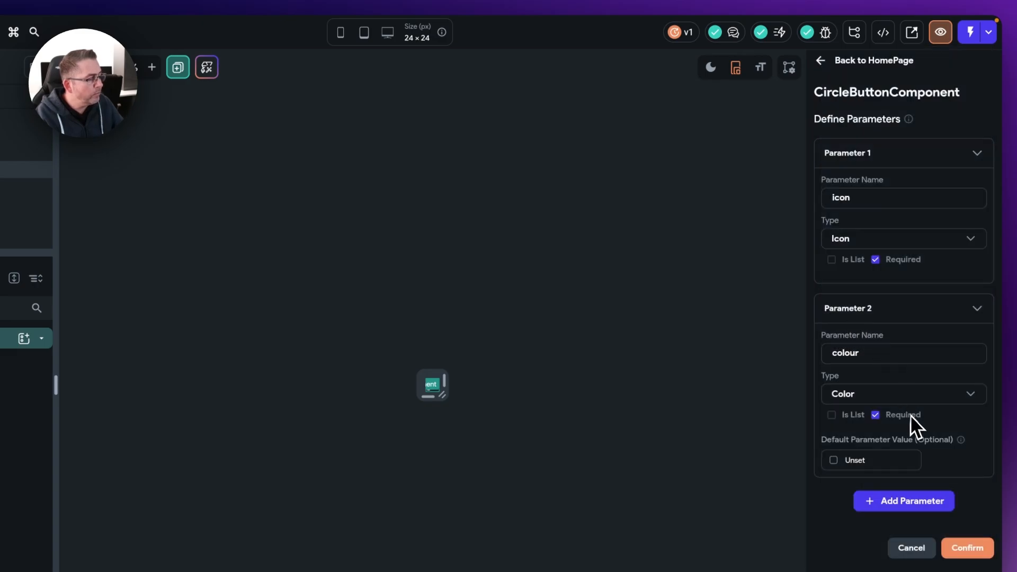
left_click(875, 416)
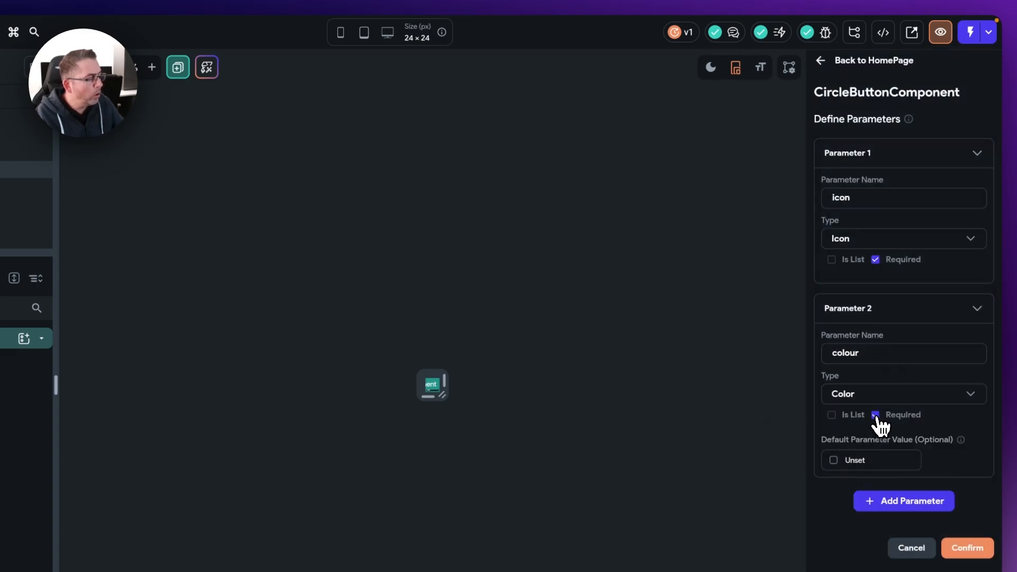
left_click(839, 467)
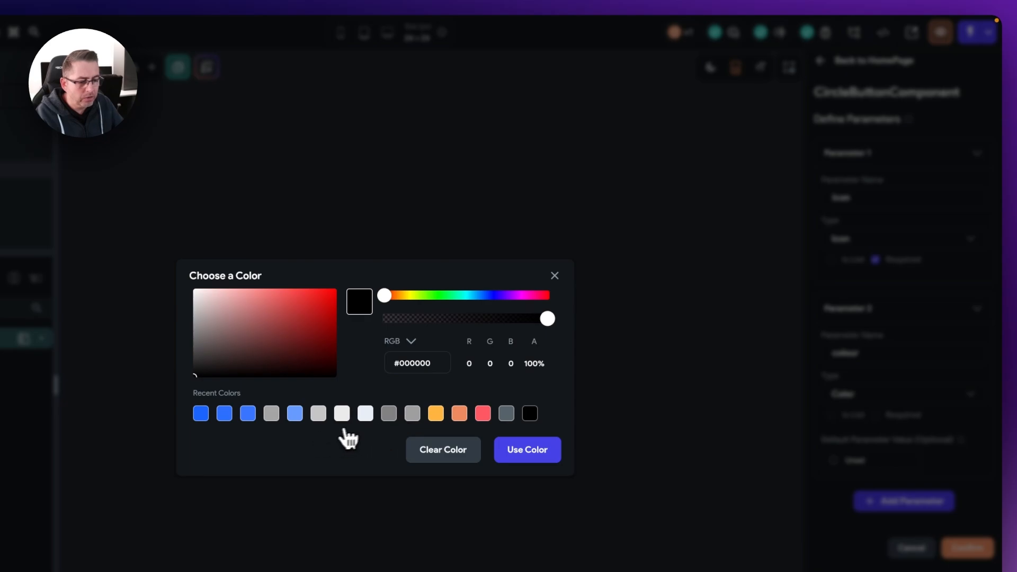
left_click_drag(213, 366, 182, 275)
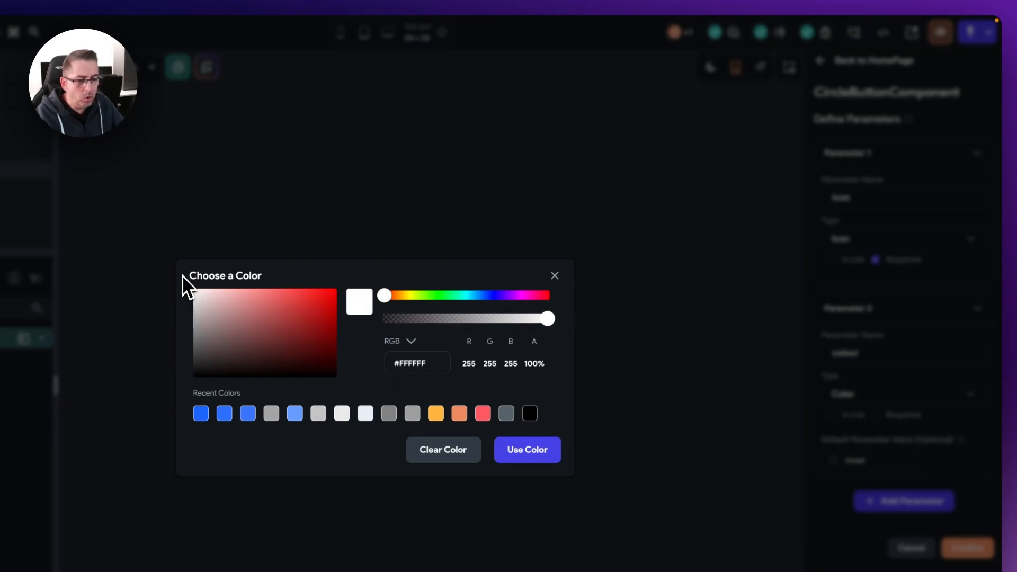
left_click(525, 466)
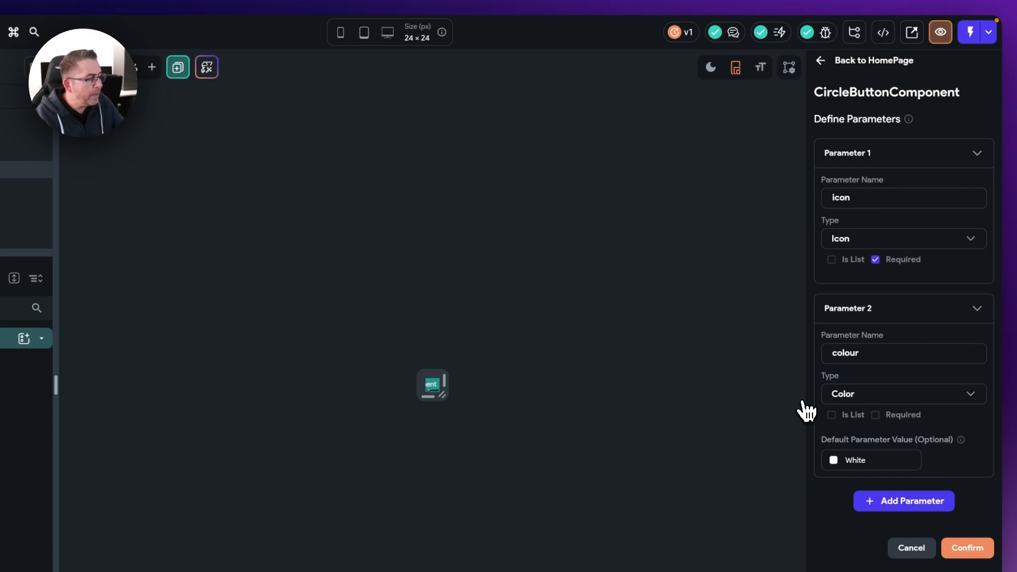
Add a third parameter named opacity of type Double, not required, with default value 0.2, and save the parameters.
left_click(899, 502)
left_click(906, 532)
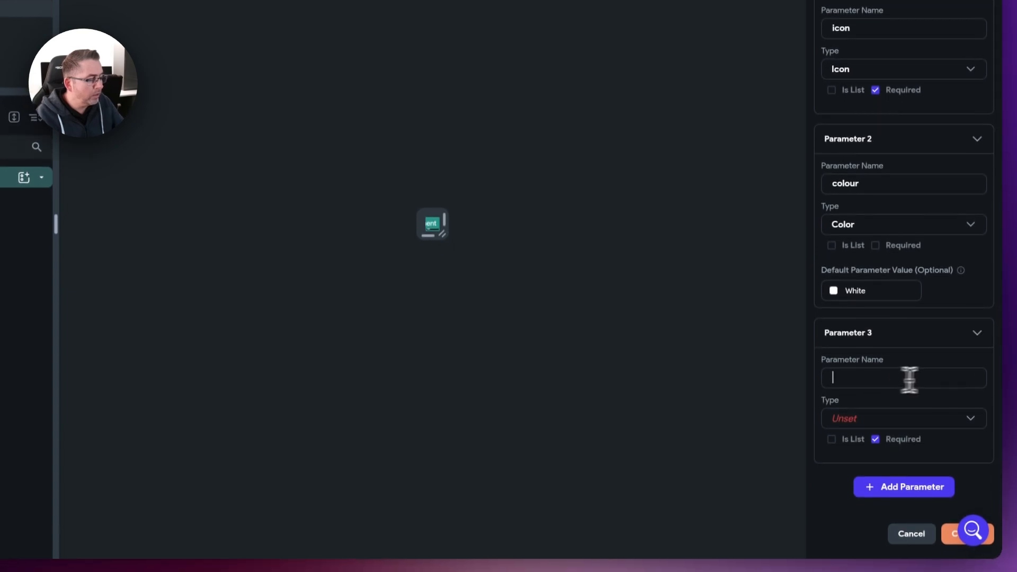
type("opacity")
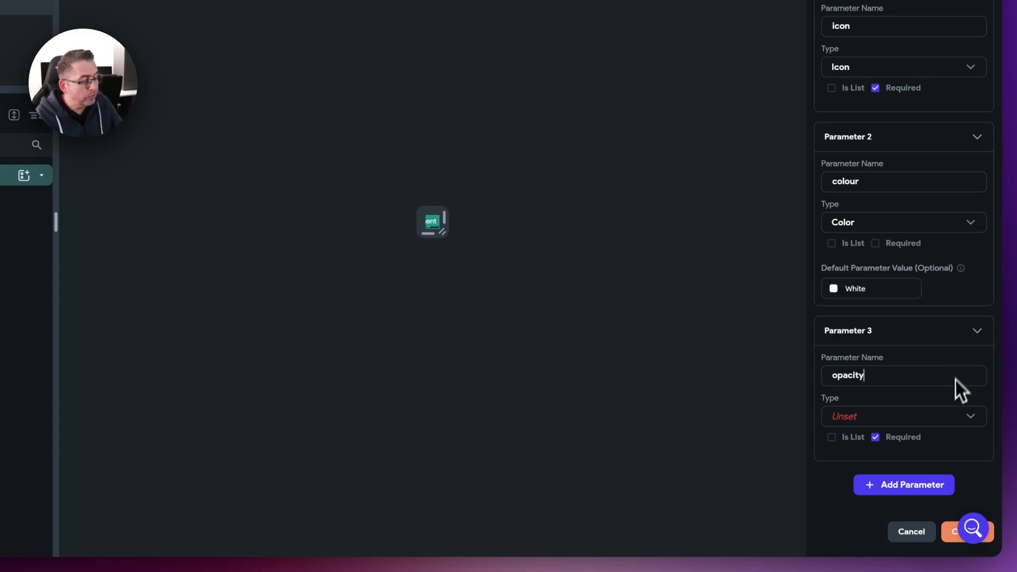
left_click(857, 418)
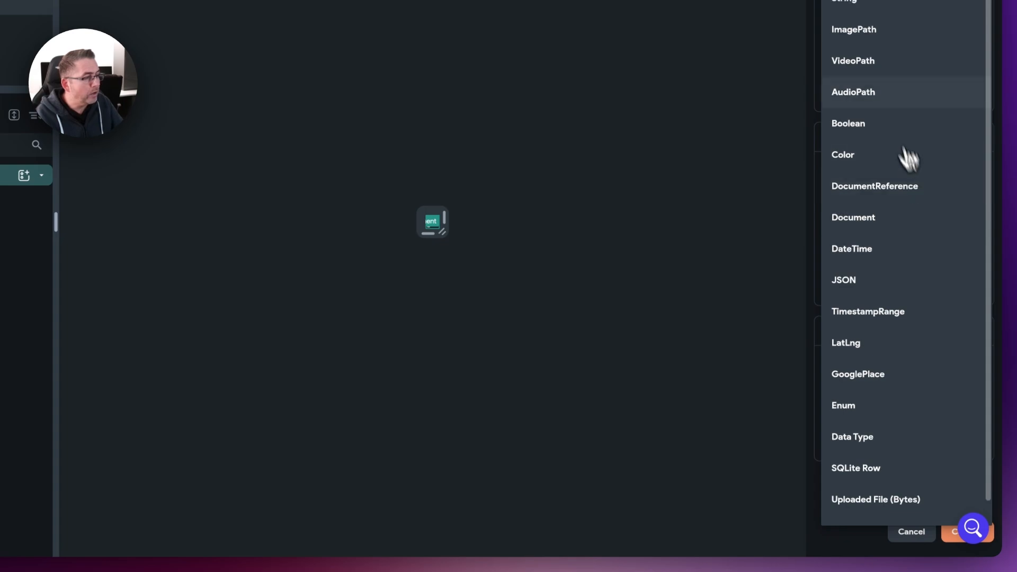
left_click(853, 85)
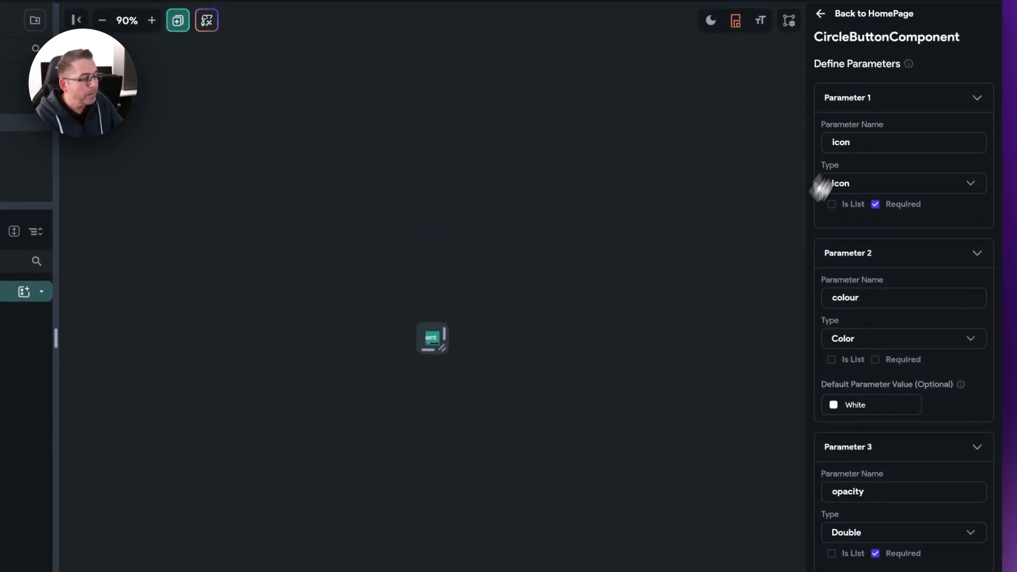
scroll(876, 479, "down", 2)
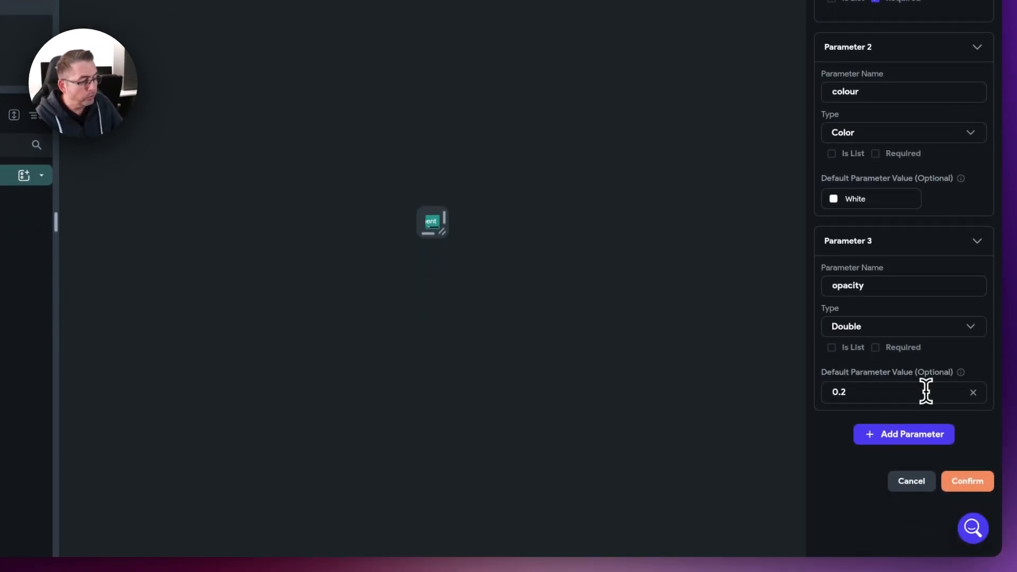
left_click(969, 481)
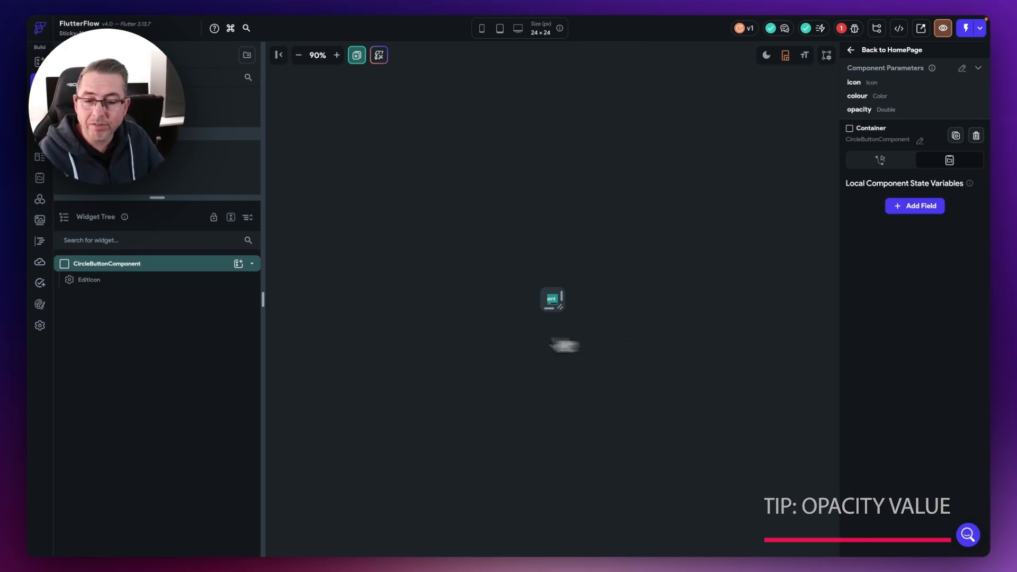
Wrap the EditIcon widget of CircleButtonComponent in a Container.
left_click(107, 287)
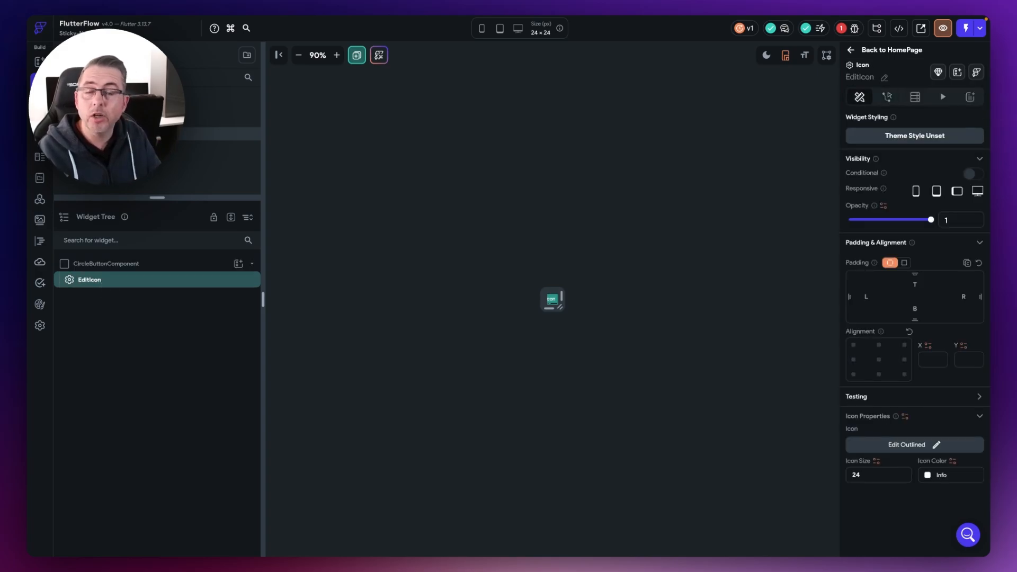
right_click(101, 285)
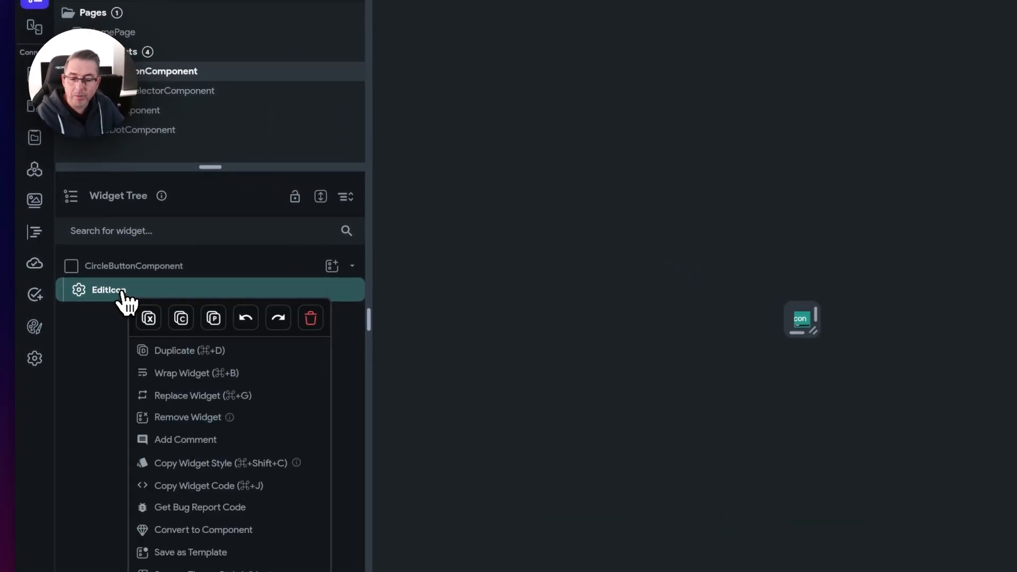
left_click(196, 373)
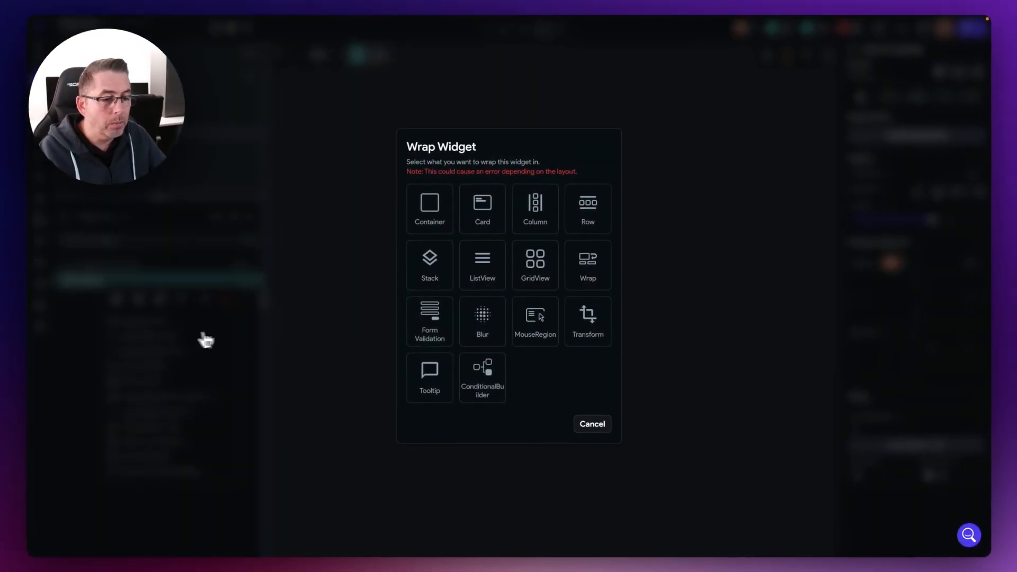
left_click(429, 216)
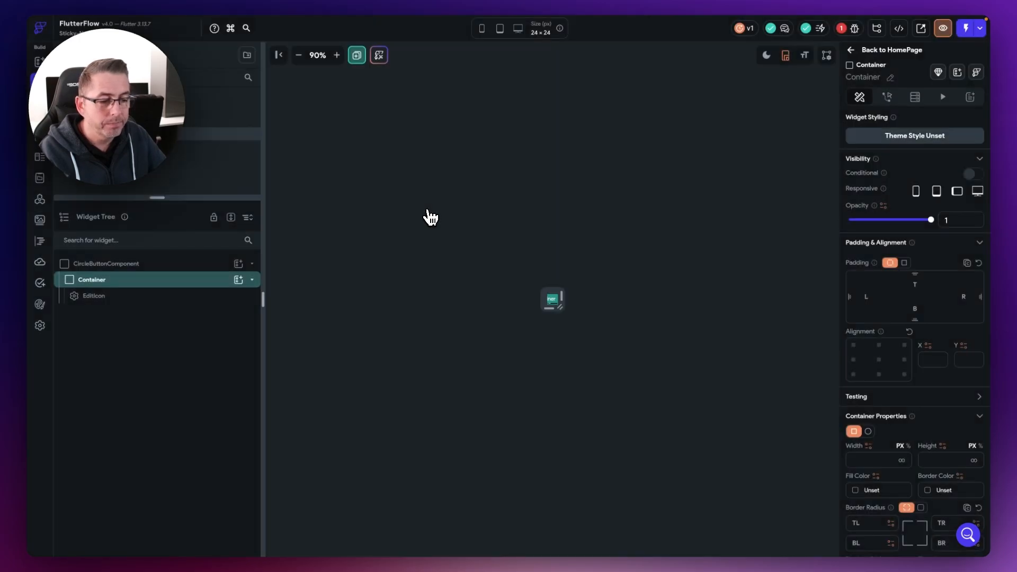
Enlarge the CircleButtonComponent canvas to about 174 × 92 px and magnify it to 200%.
left_click_drag(559, 312, 583, 332)
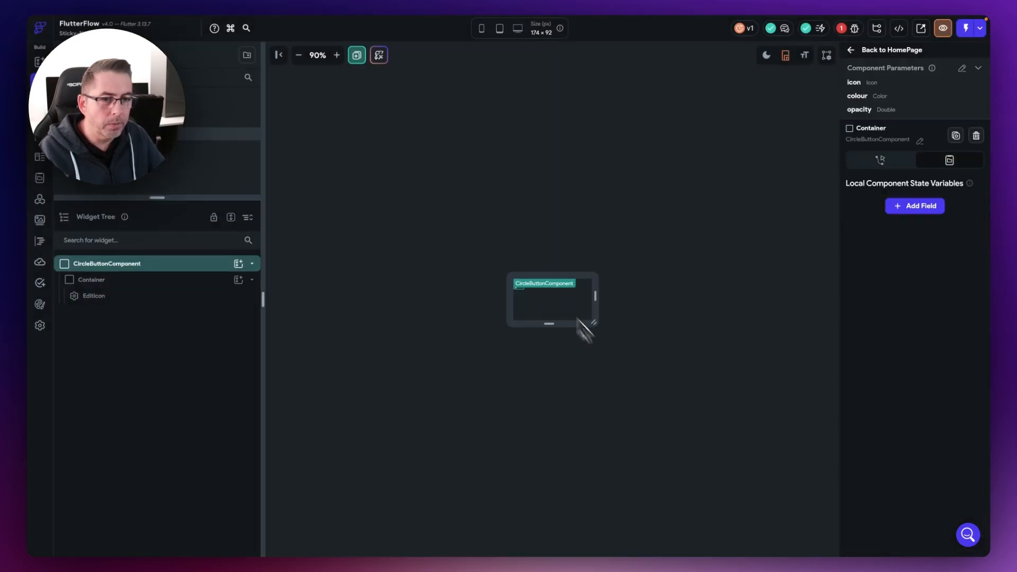
left_click(337, 55)
left_click(337, 55)
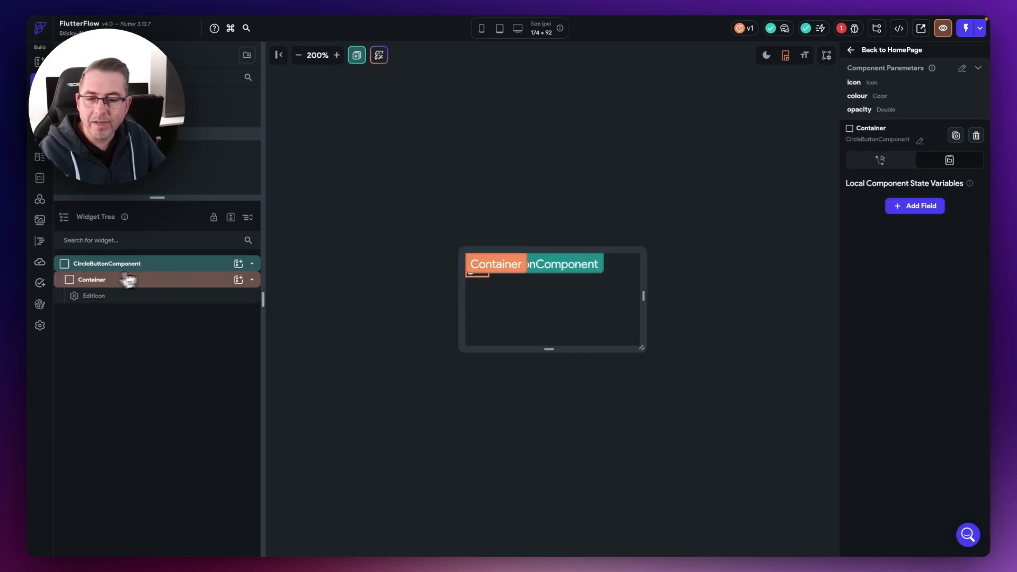
Rename the Container directly under CircleButtonComponent as CircleButtonContainer.
left_click(97, 285)
double_click(97, 284)
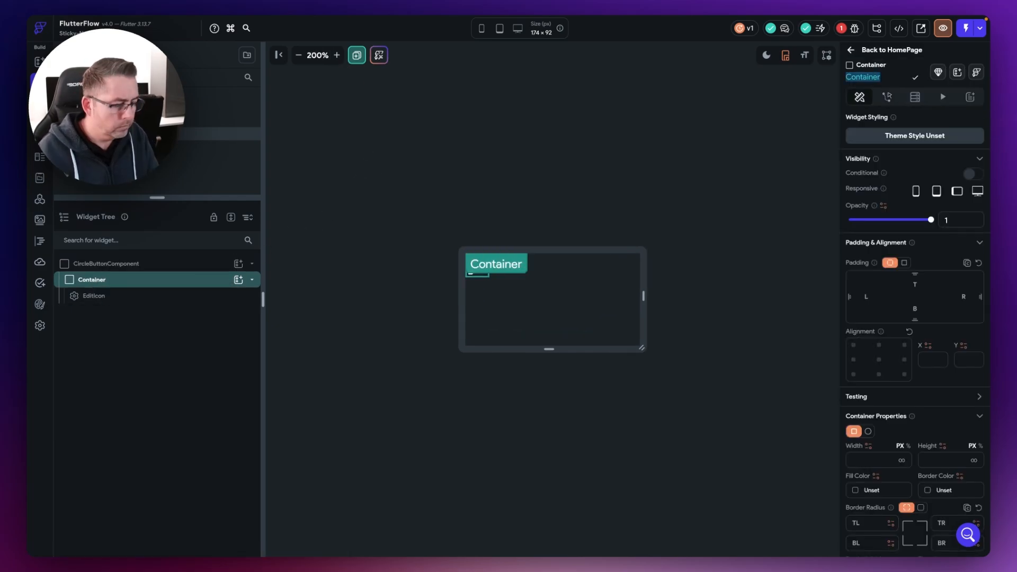
key("BackSpace")
type("Circl")
type("eButtonCont")
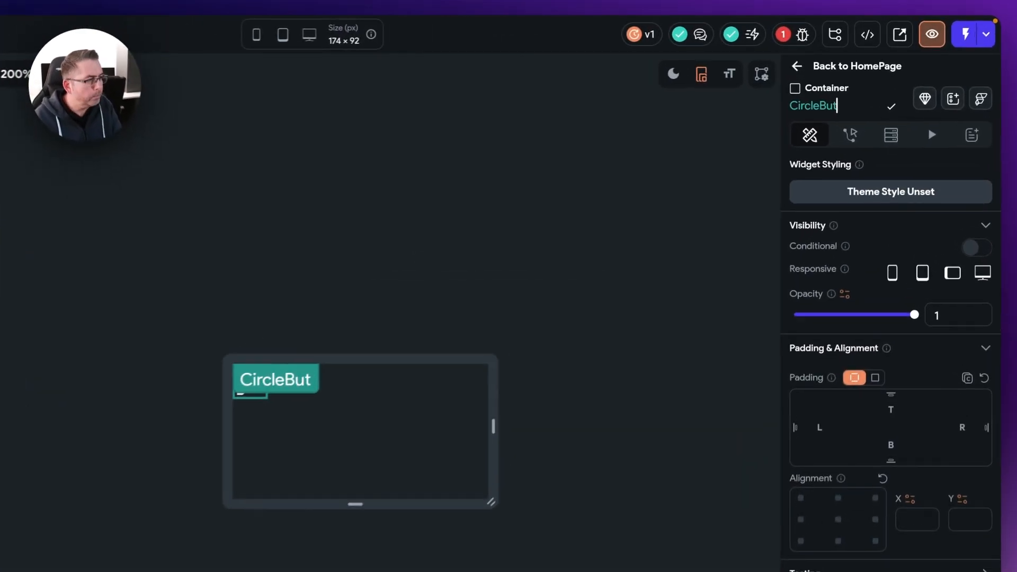
type("ainer")
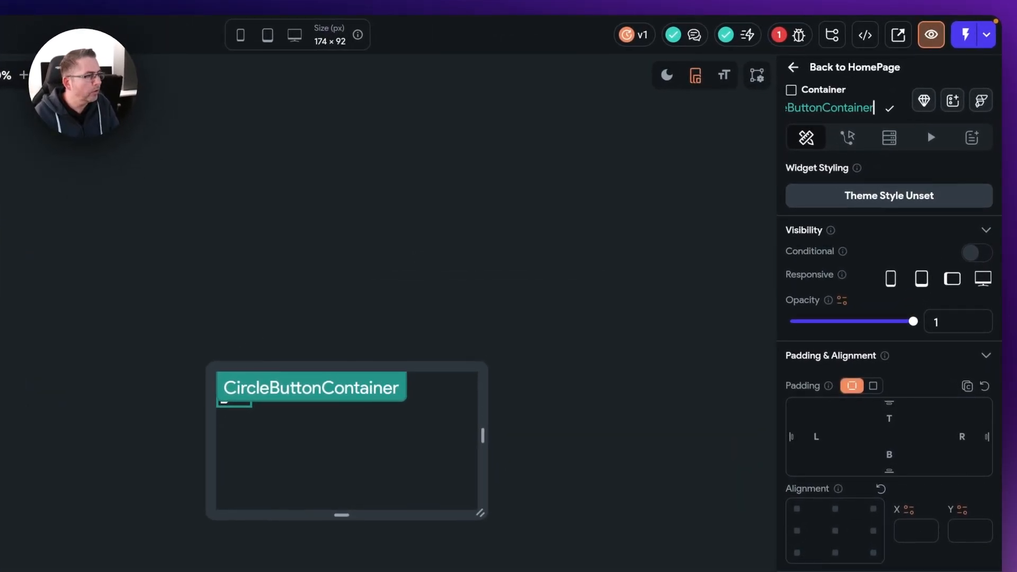
key("Return")
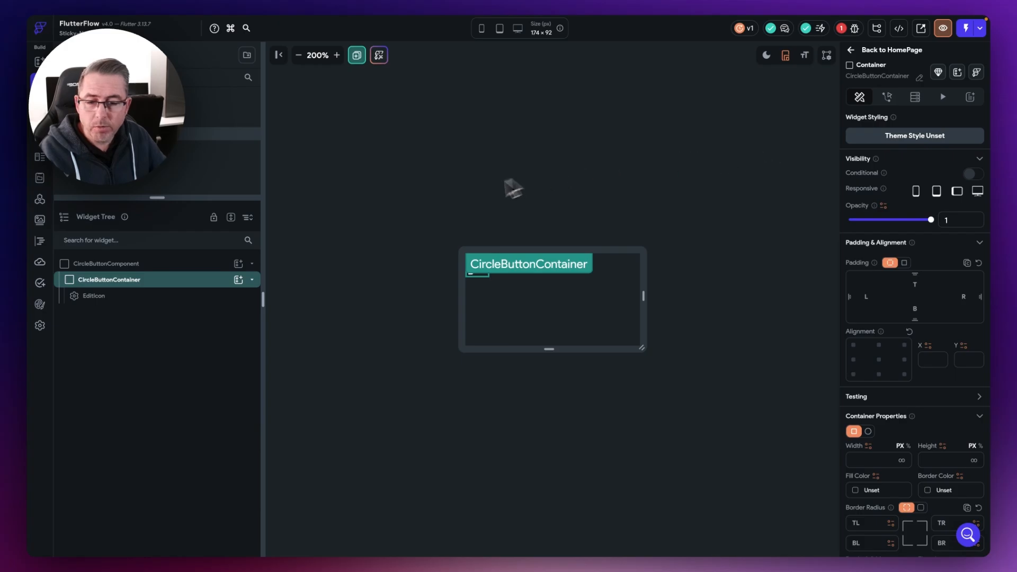
Wrap the EditIcon widget inside CircleButtonContainer in a Stack.
left_click(90, 297)
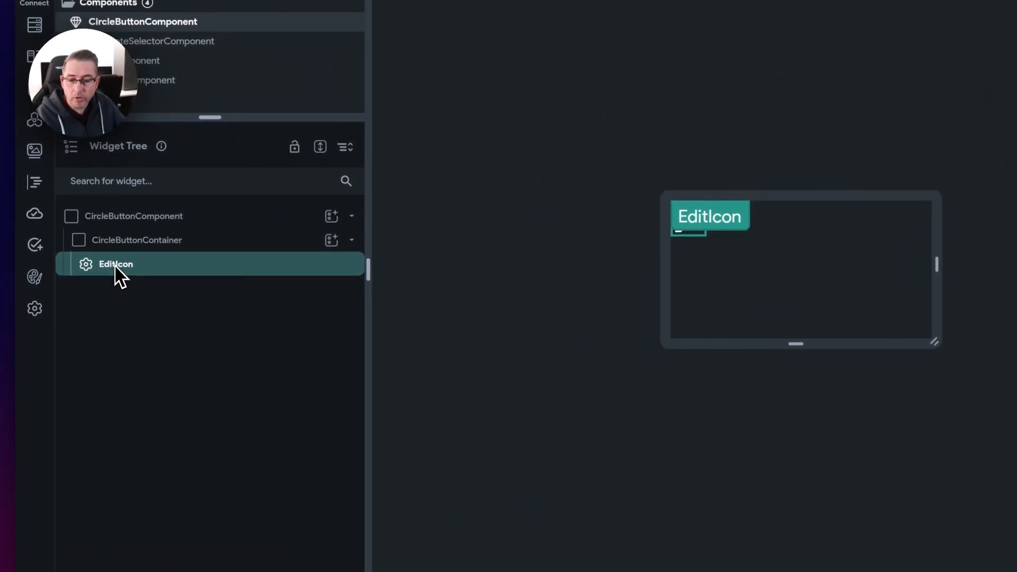
right_click(93, 295)
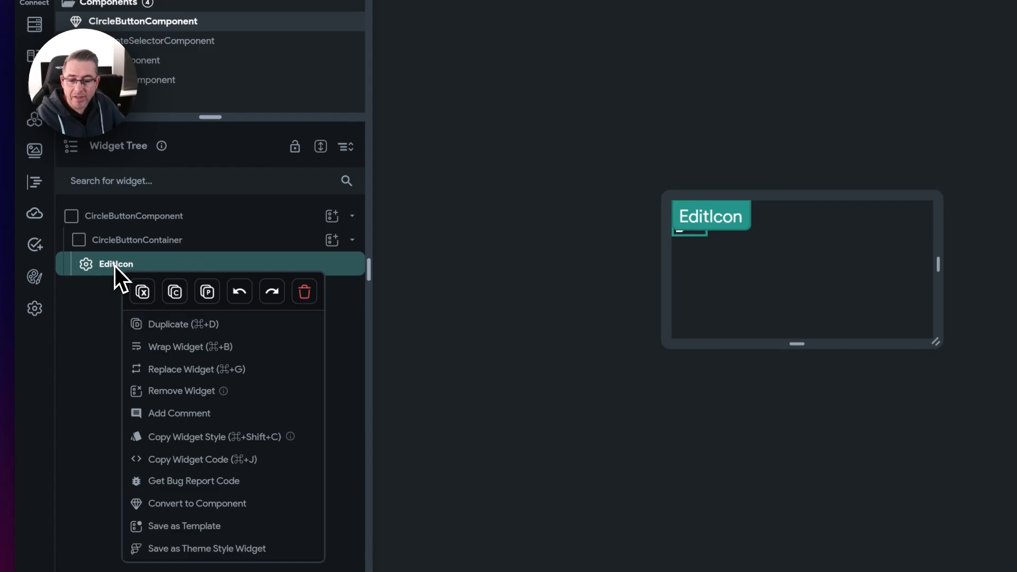
left_click(175, 347)
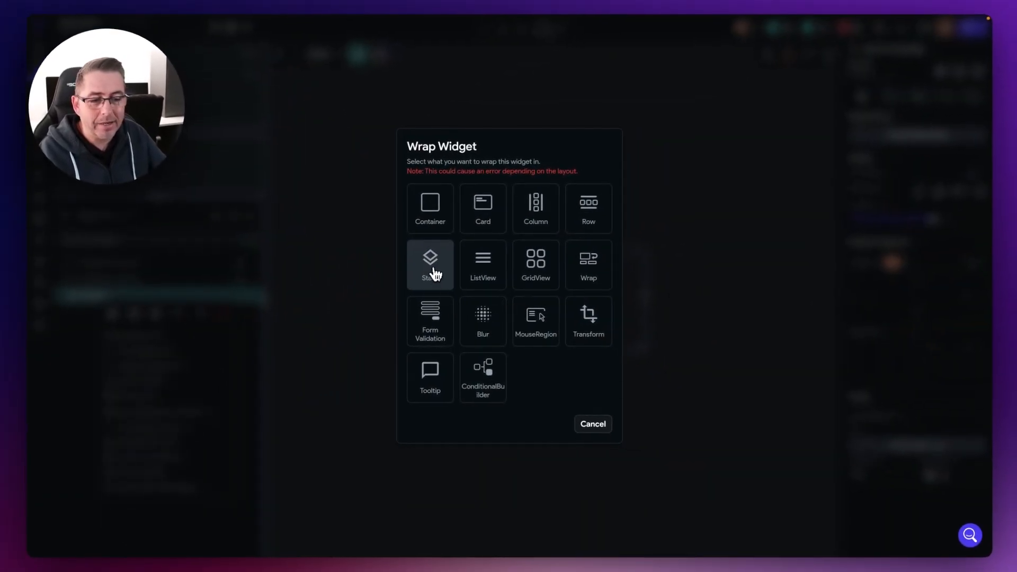
left_click(433, 273)
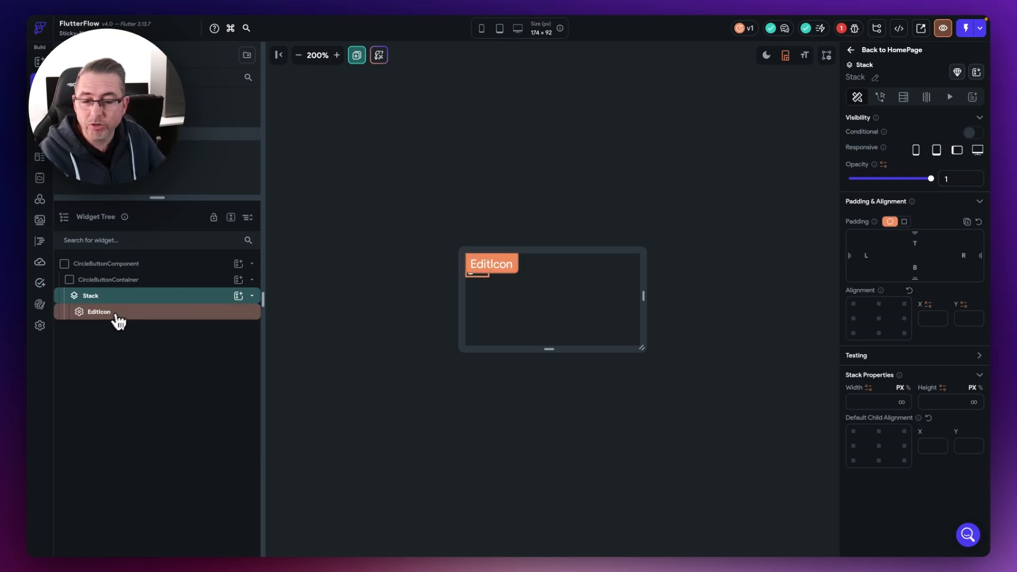
Wrap EditIcon inside the Stack in a Container and name that container IconContainer.
left_click(99, 312)
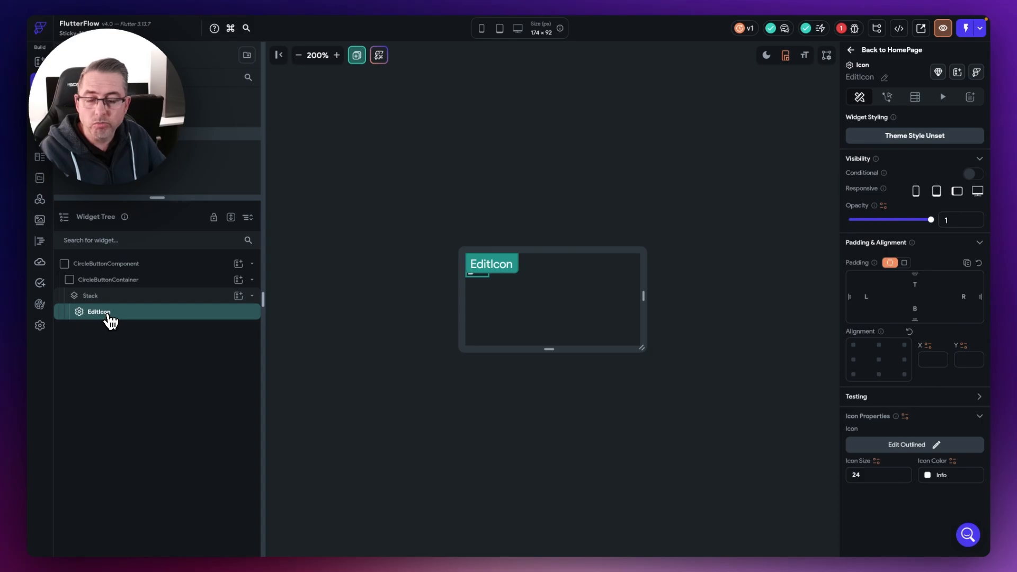
right_click(110, 320)
left_click(161, 368)
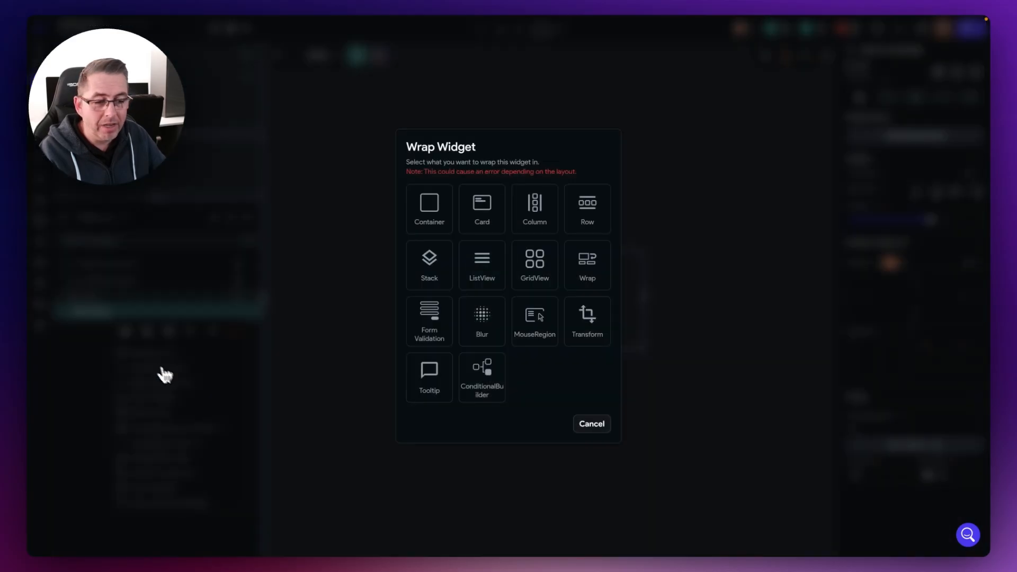
left_click(437, 212)
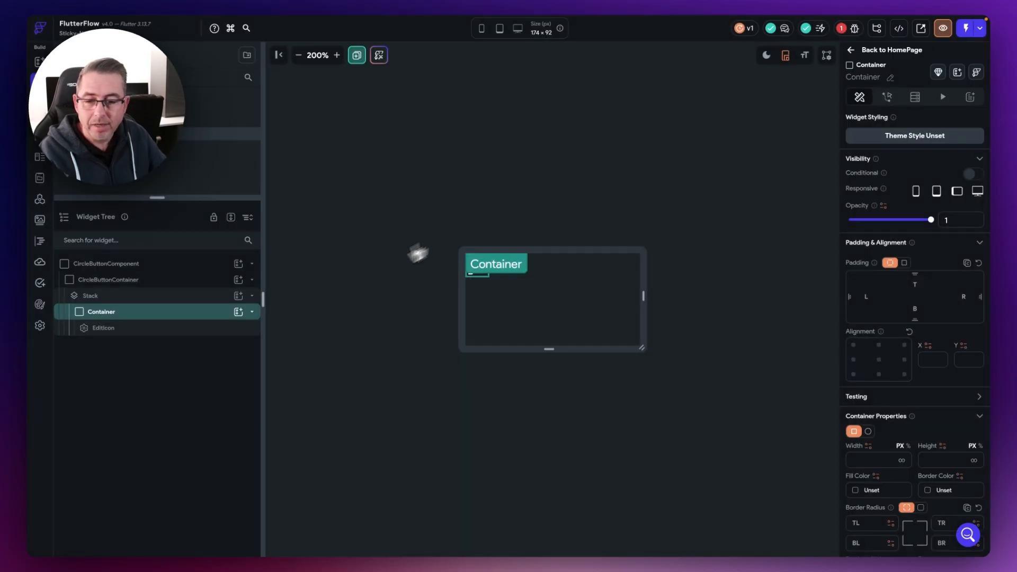
left_click(890, 78)
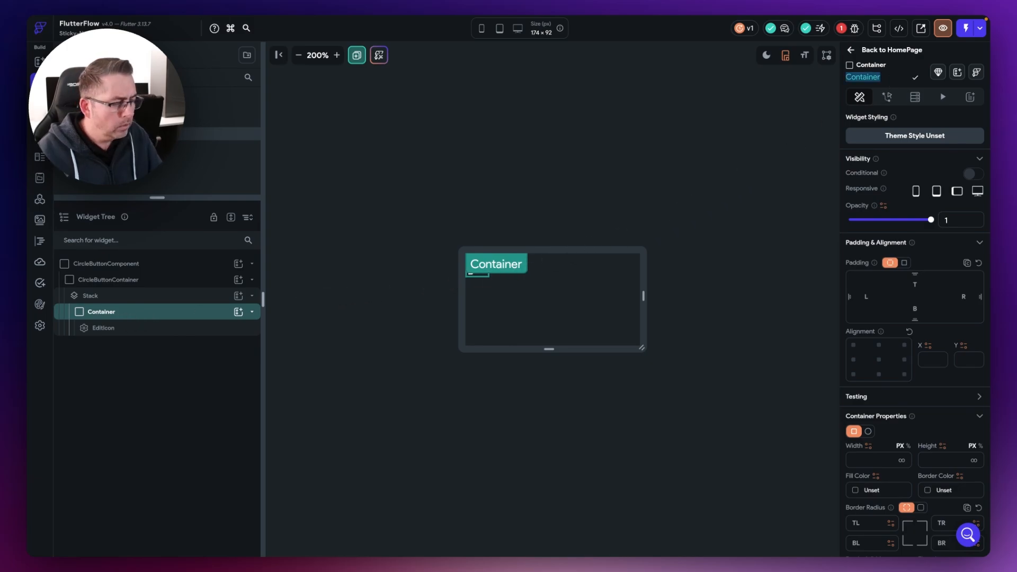
type("IconContainer")
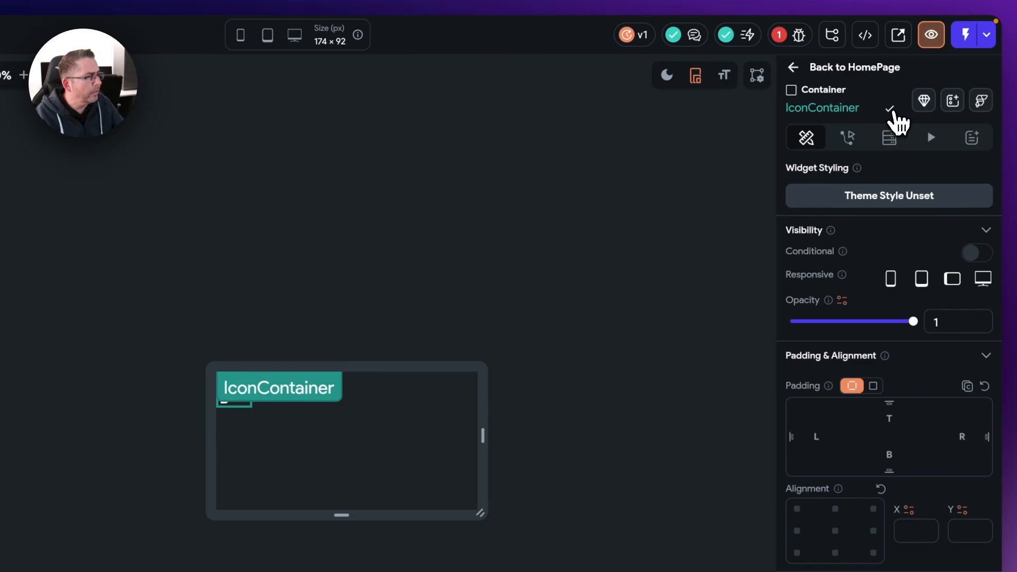
left_click(892, 111)
Give IconContainer a circular shape with a diameter of 40 px.
scroll(844, 297, "down", 5)
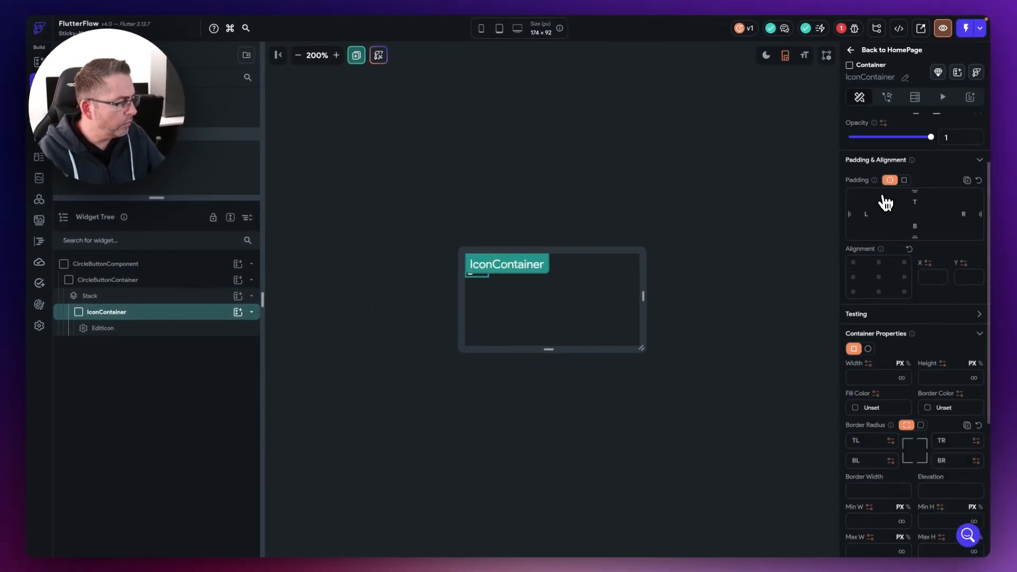
scroll(876, 205, "down", 2)
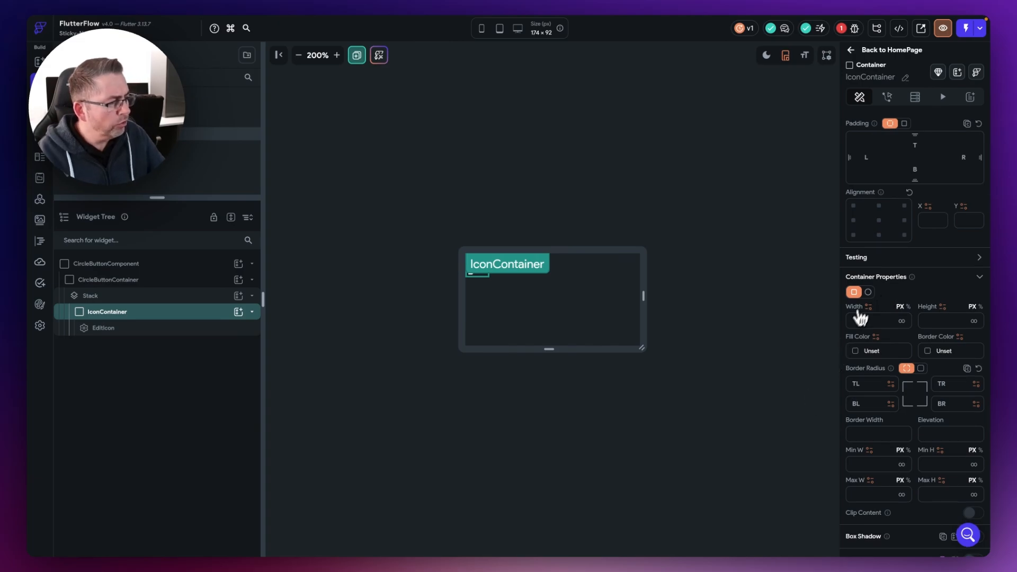
left_click(868, 292)
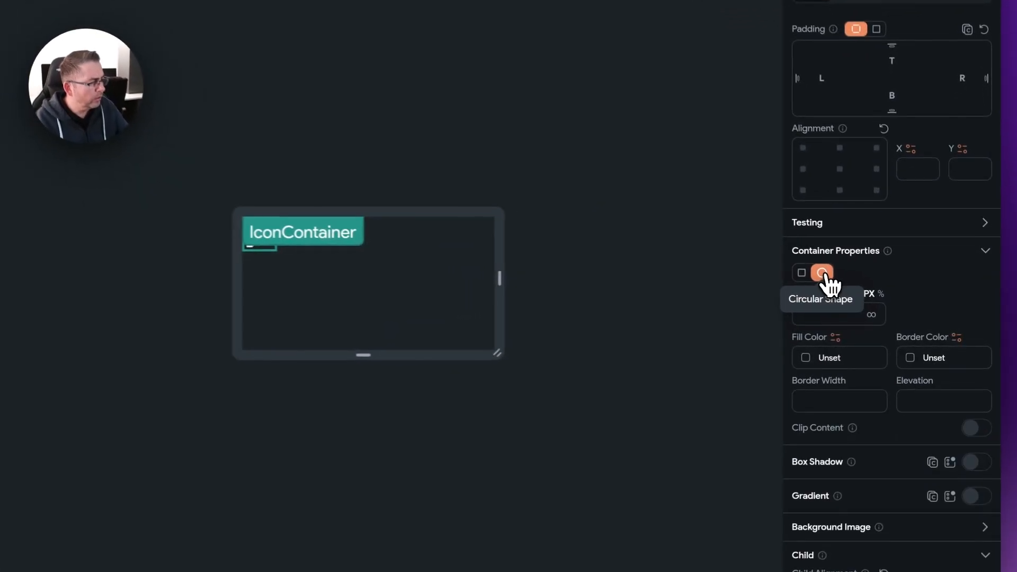
left_click(804, 316)
type("4")
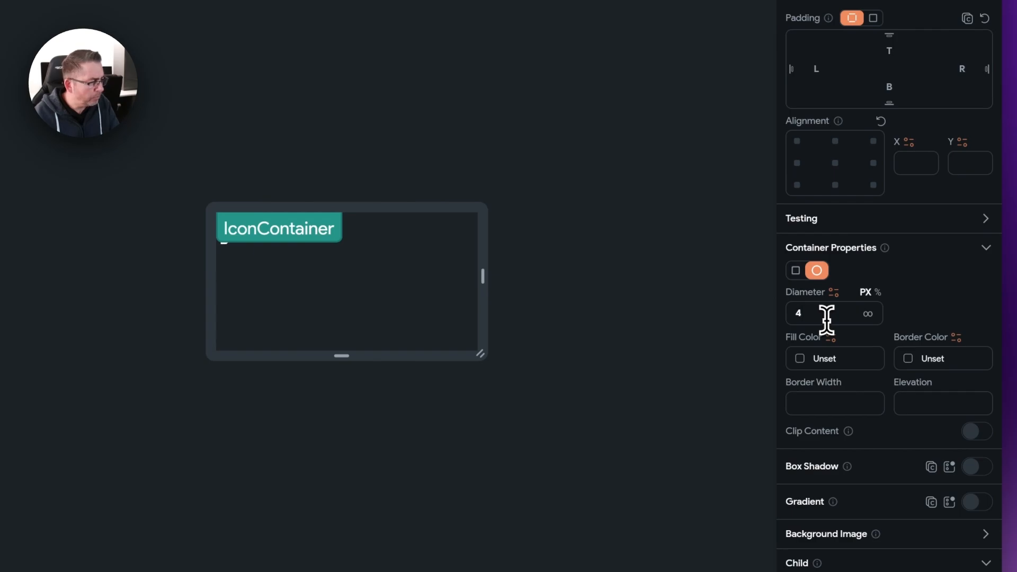
type("0")
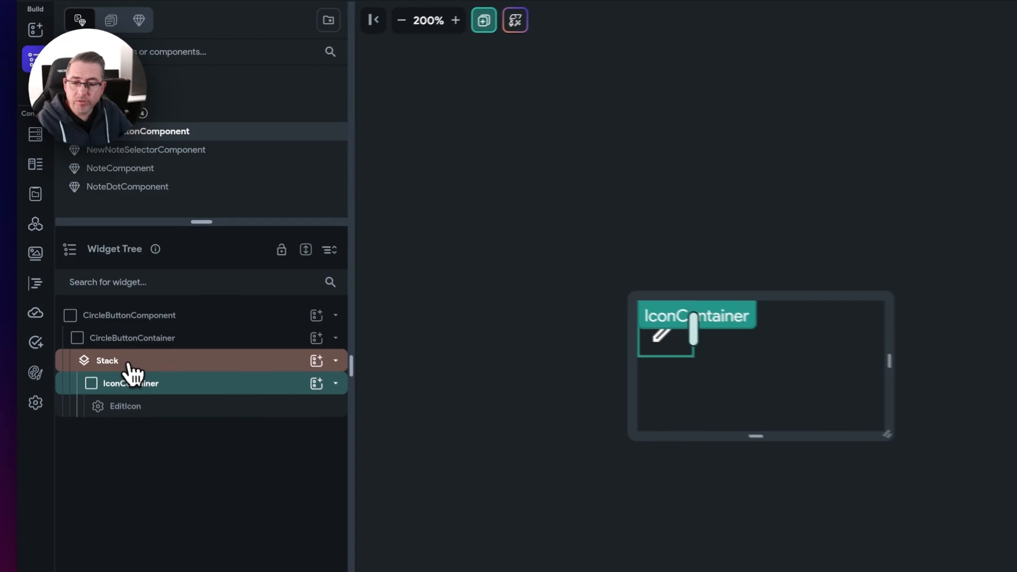
Add a new Container to the Stack and move it above IconContainer in the widget tree.
left_click(101, 299)
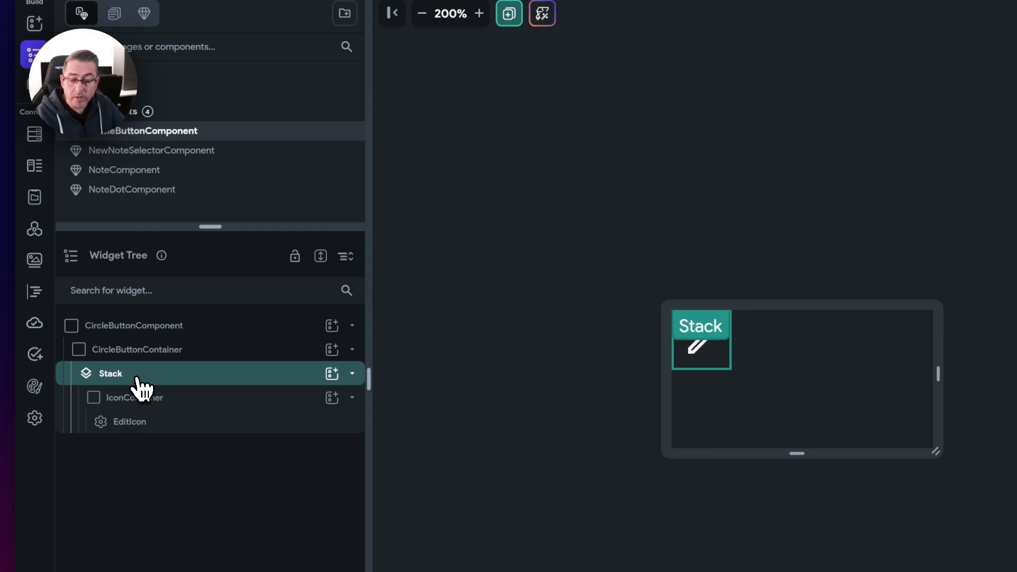
left_click(331, 374)
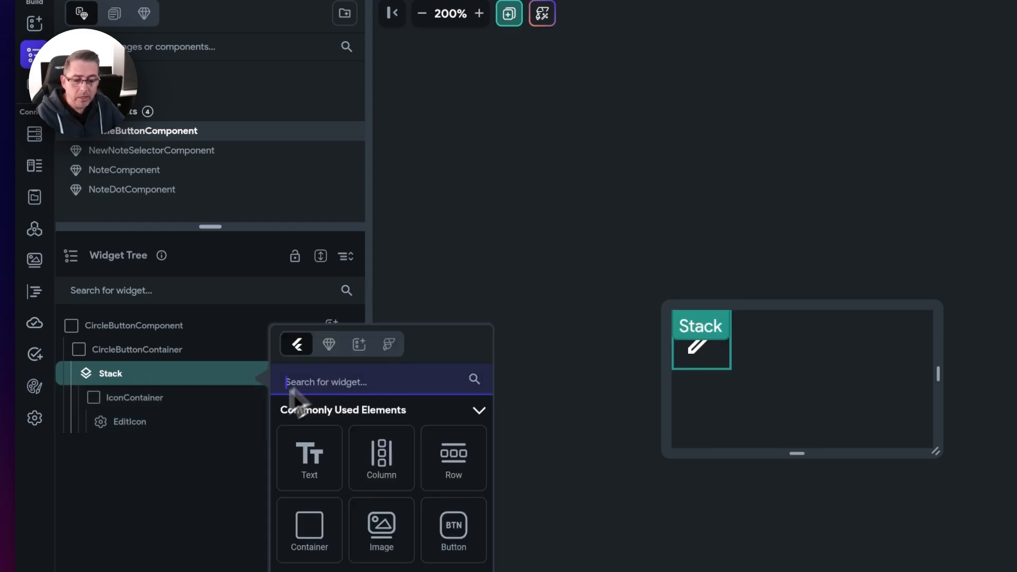
left_click(312, 535)
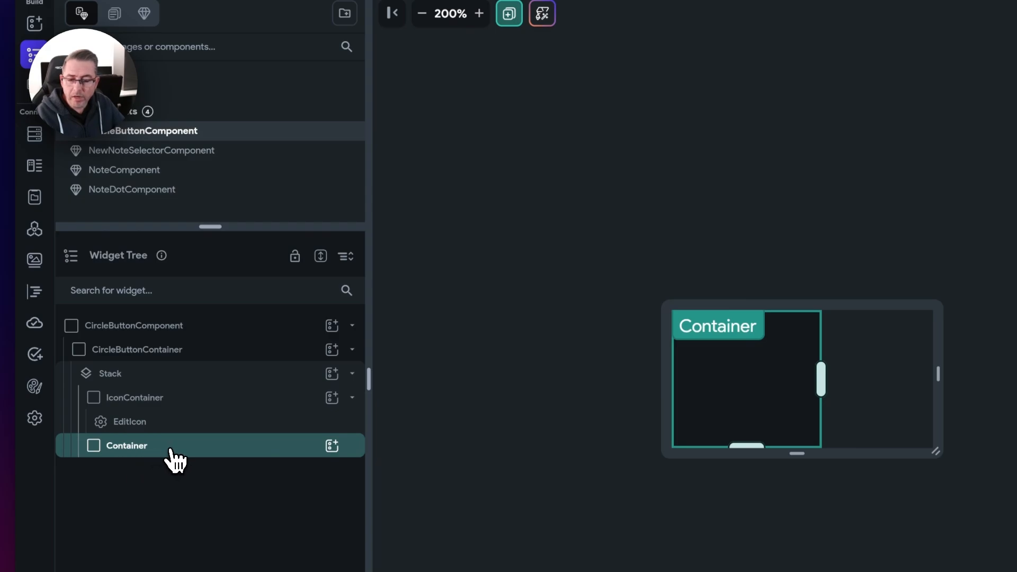
left_click_drag(175, 459, 165, 392)
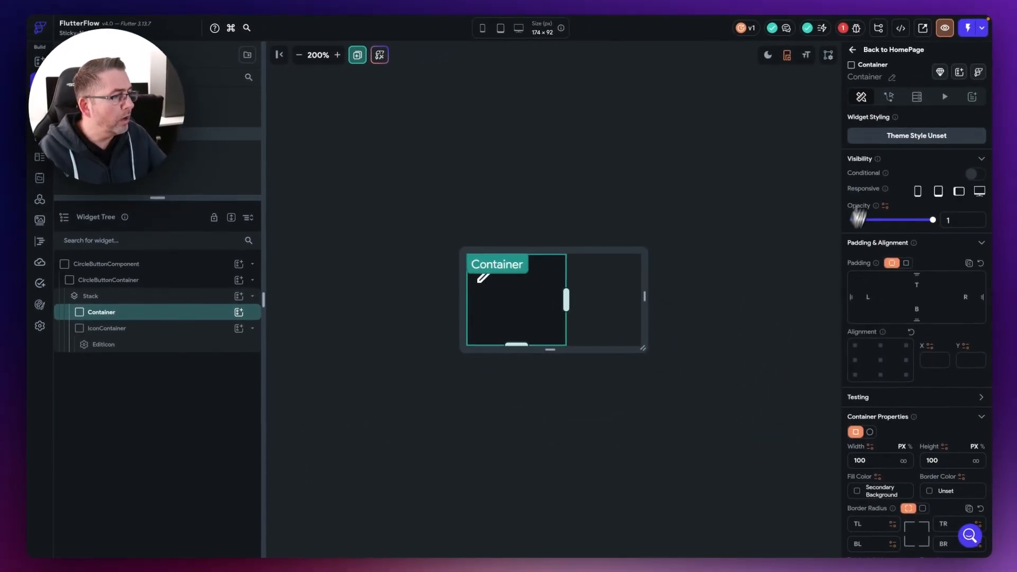
Rename the new Container in the Stack as OpaqueContainer.
left_click(891, 79)
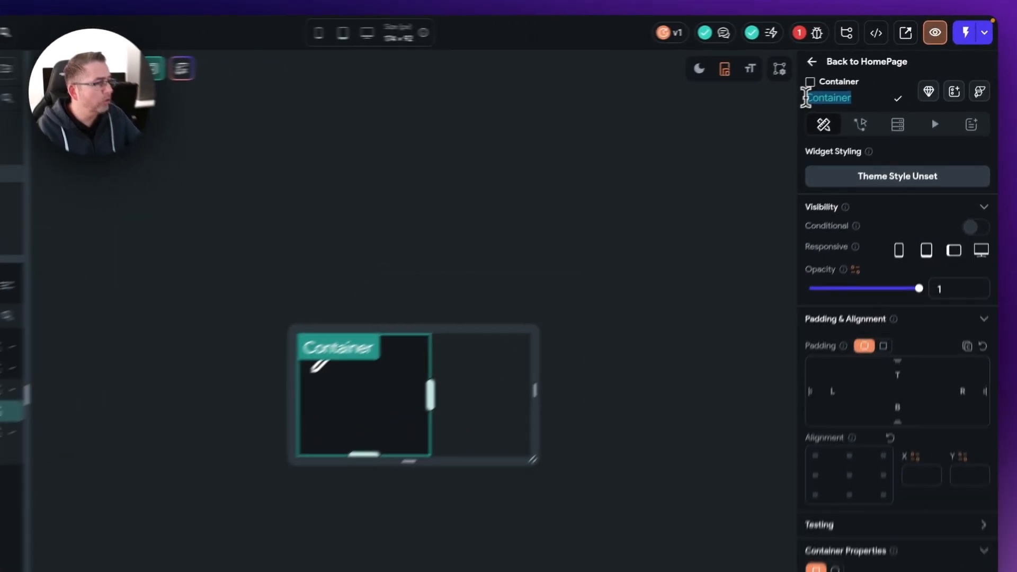
left_click(805, 98)
type("Opaq")
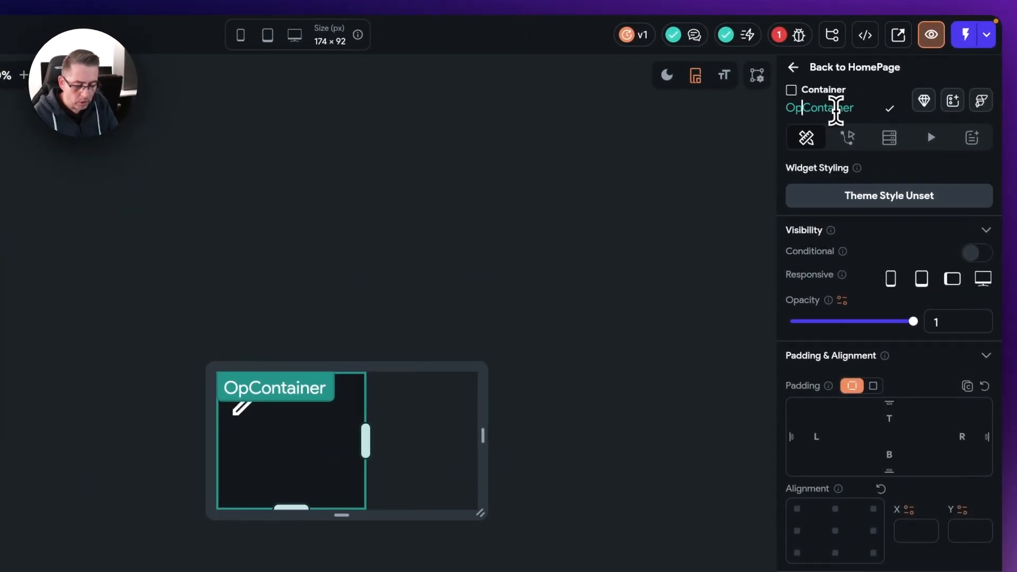
type("ue")
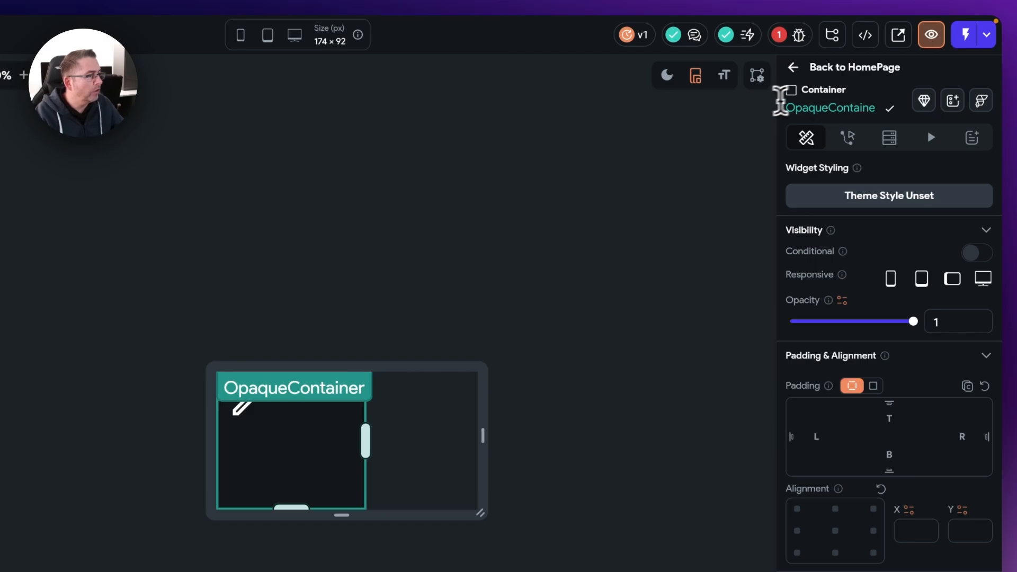
left_click(889, 108)
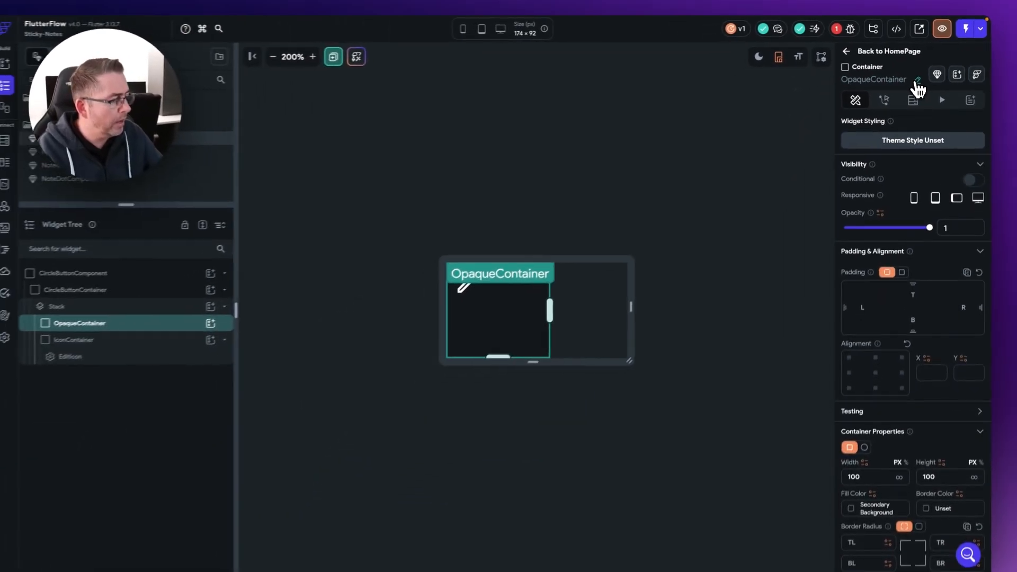
Make OpaqueContainer circular with a 40 px diameter and bind its fill color to the colour component parameter.
scroll(890, 318, "down", 1)
double_click(866, 438)
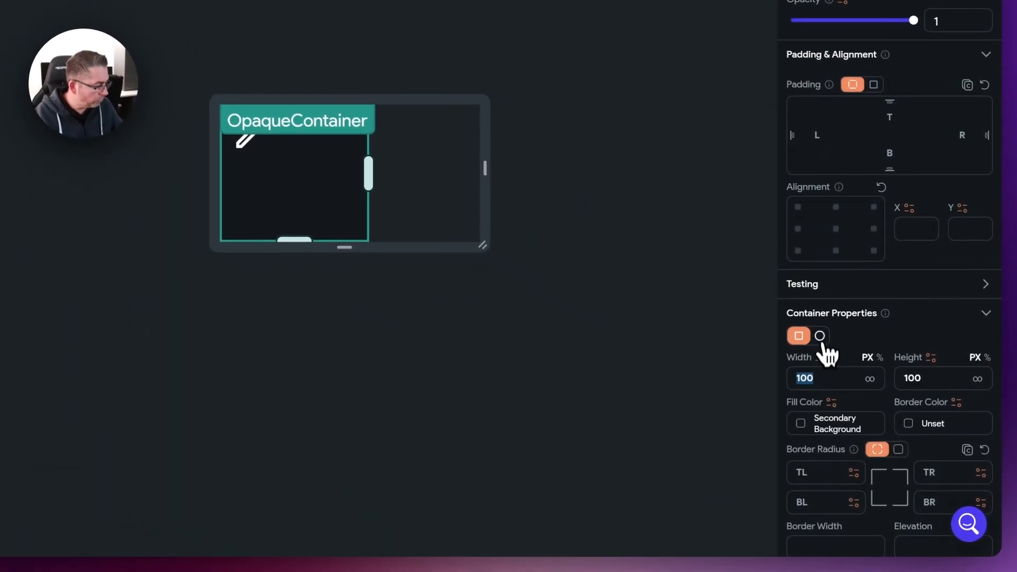
left_click(819, 336)
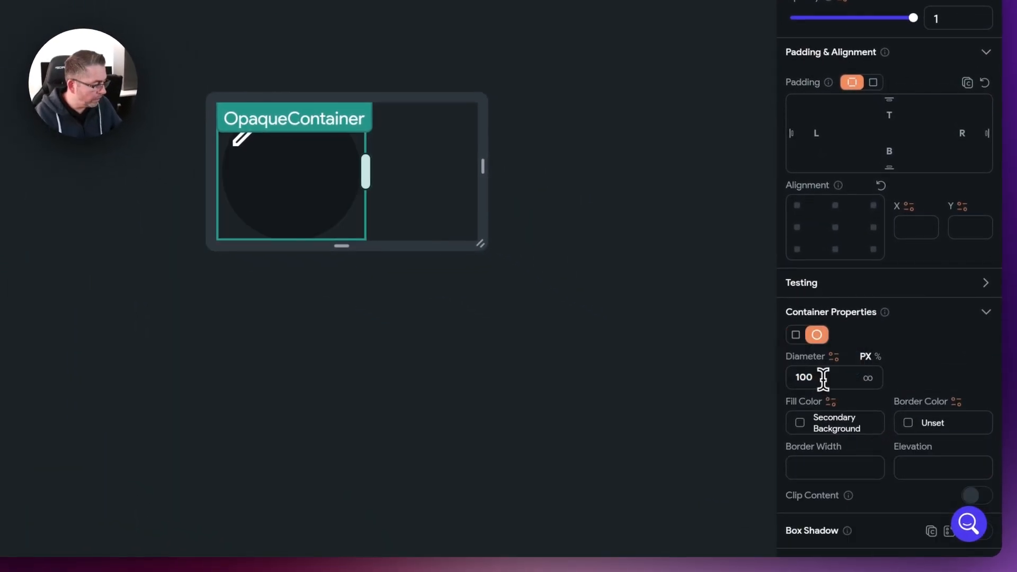
double_click(792, 377)
type("40")
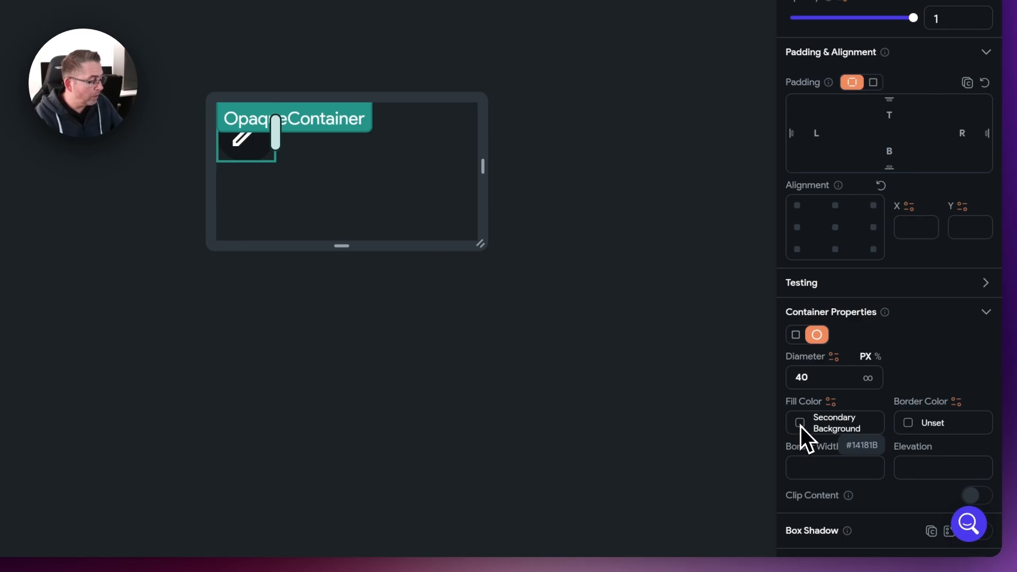
left_click(831, 403)
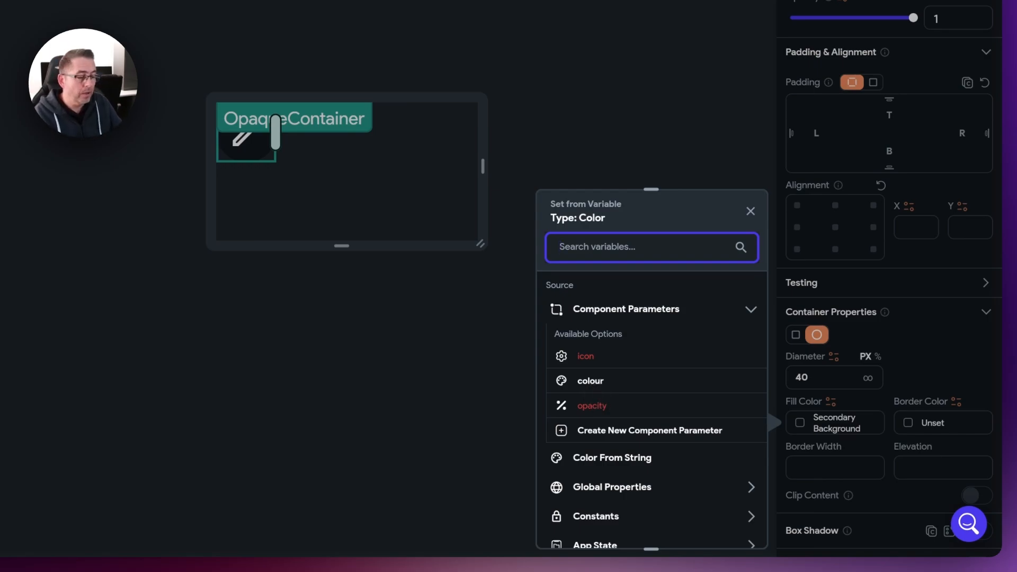
left_click(590, 381)
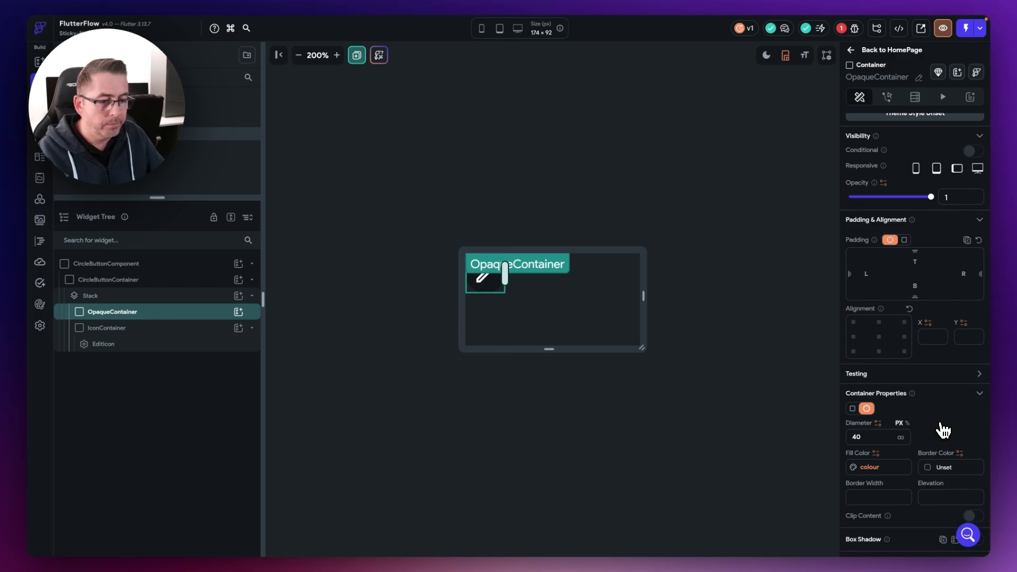
Bind OpaqueContainer's opacity to the opacity component parameter.
scroll(943, 430, "up", 2)
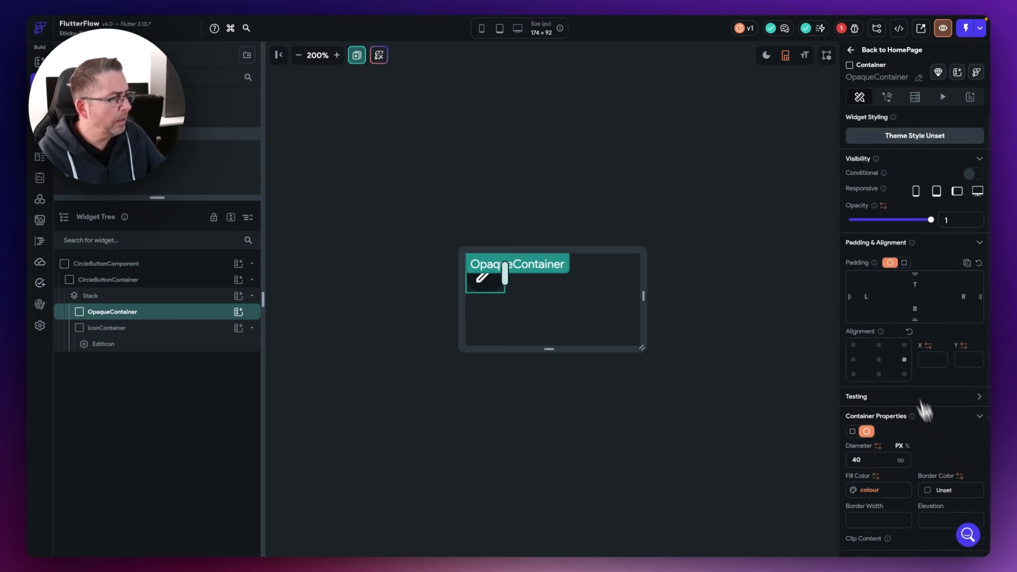
left_click(883, 206)
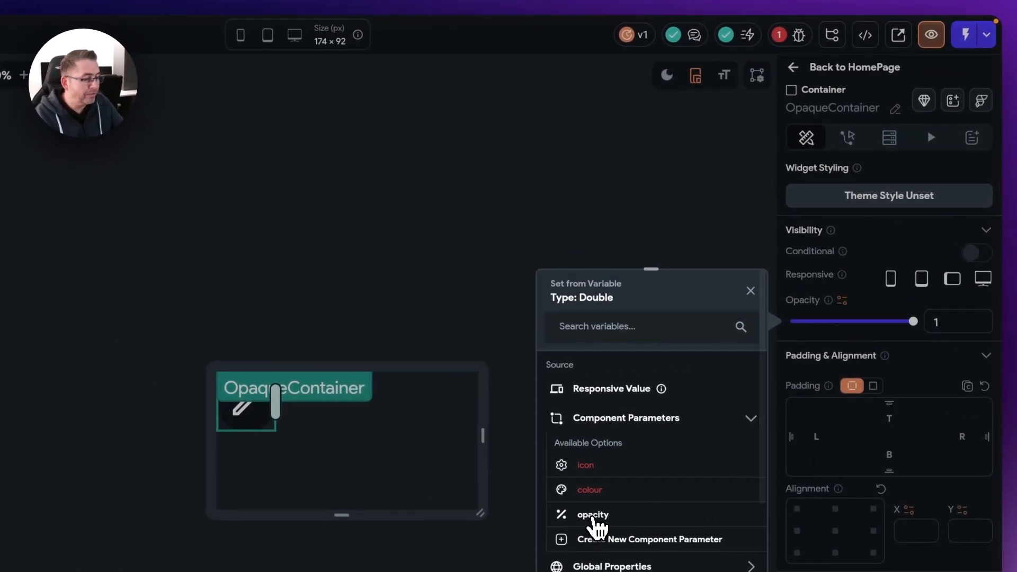
left_click(594, 517)
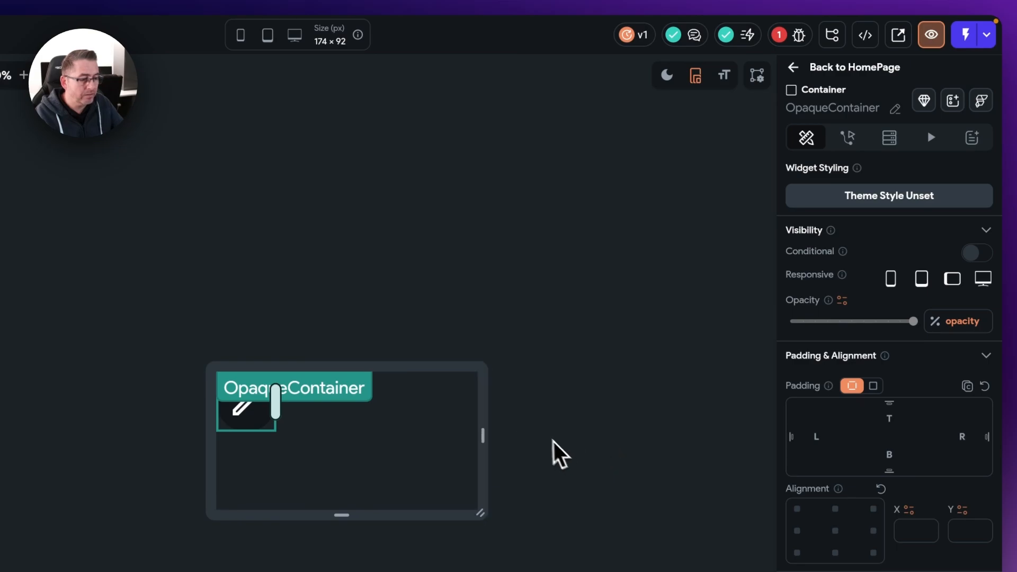
left_click(526, 436)
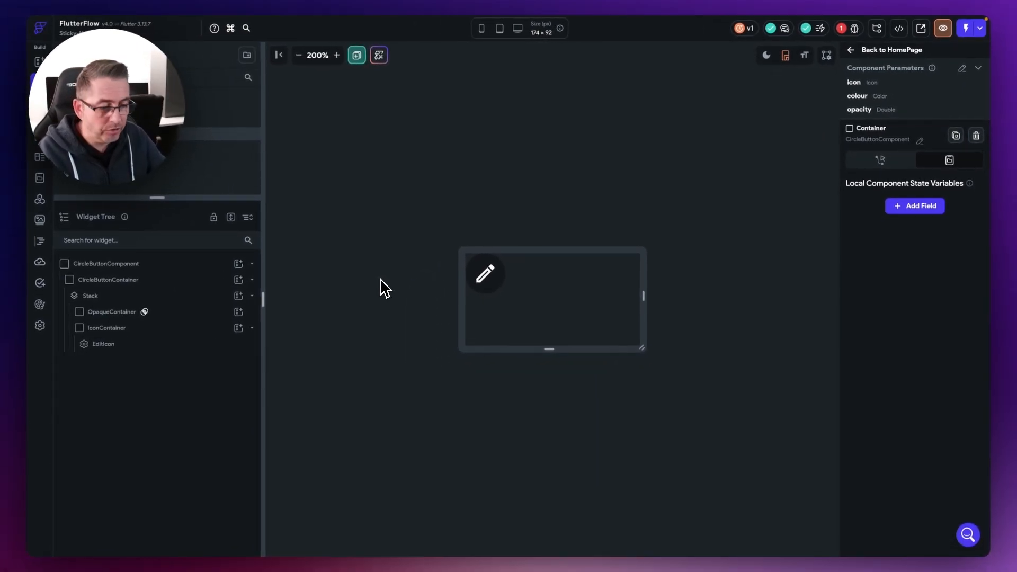
Rename the EditIcon widget inside IconContainer as ButtonIcon.
left_click(105, 347)
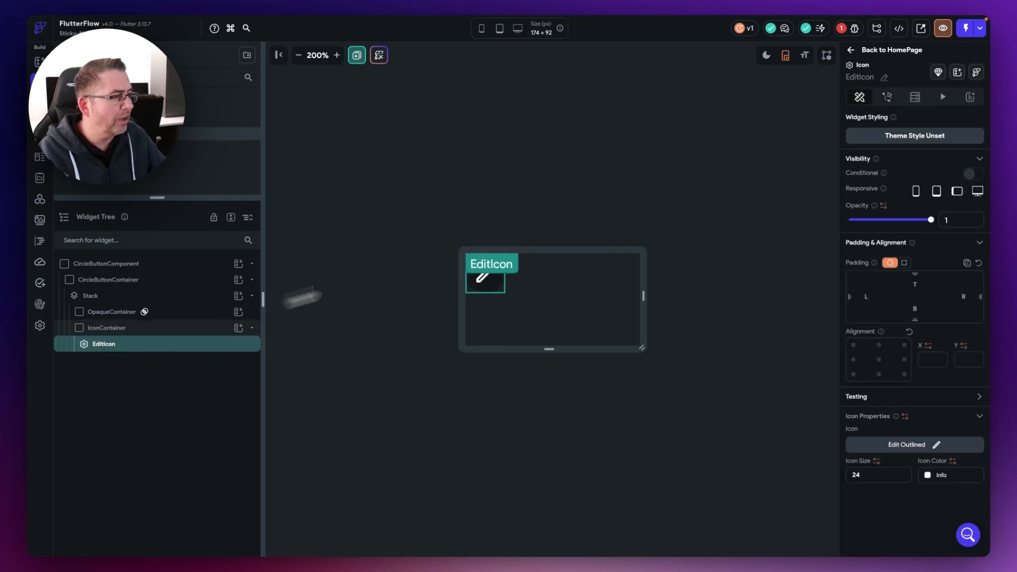
left_click(883, 77)
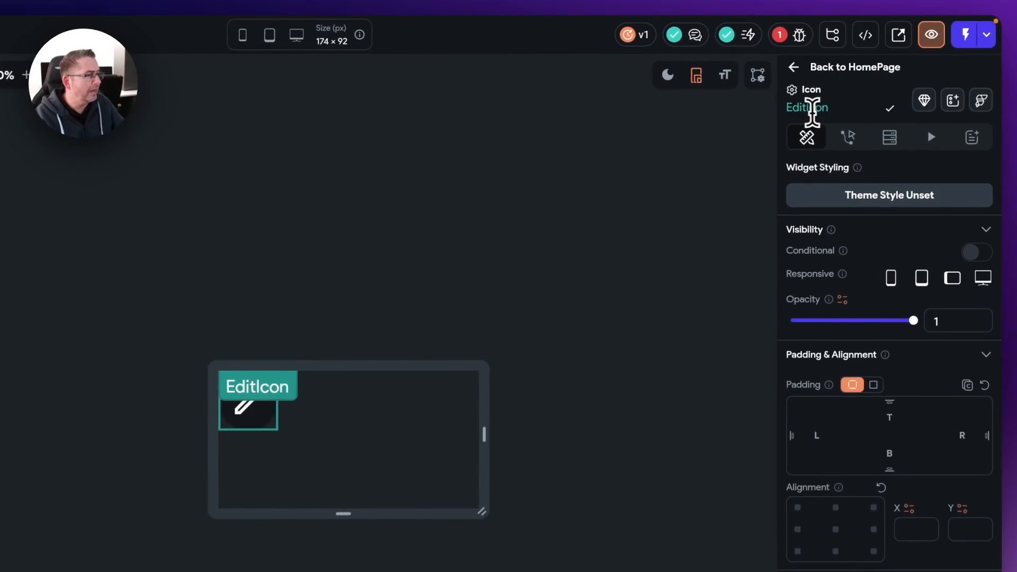
type("Button")
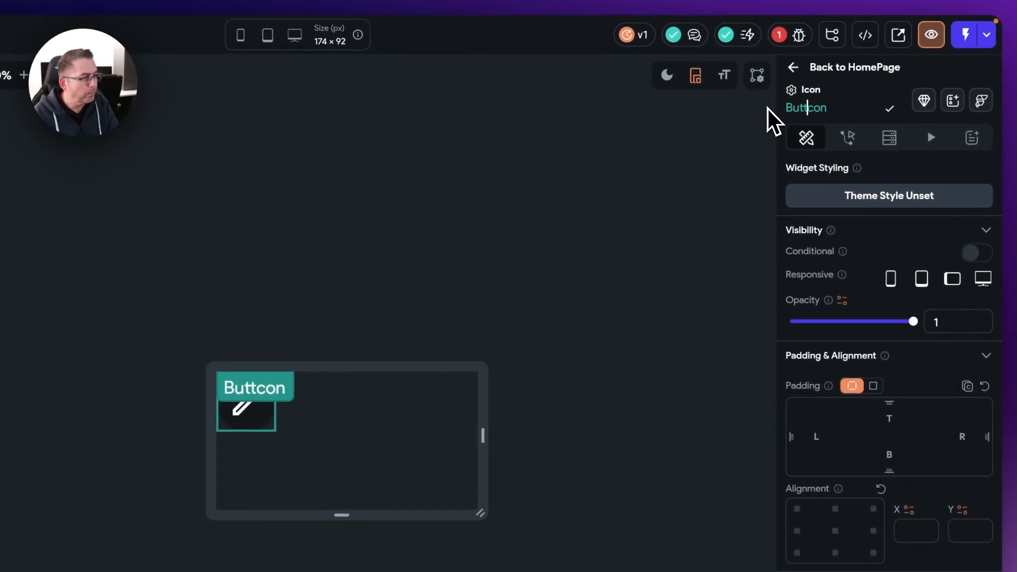
type("I")
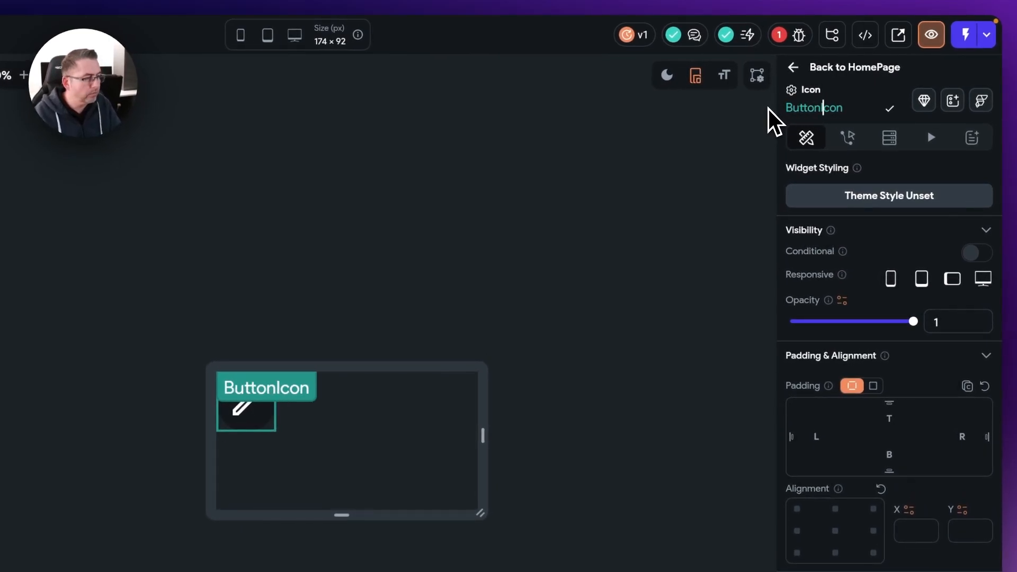
left_click(889, 108)
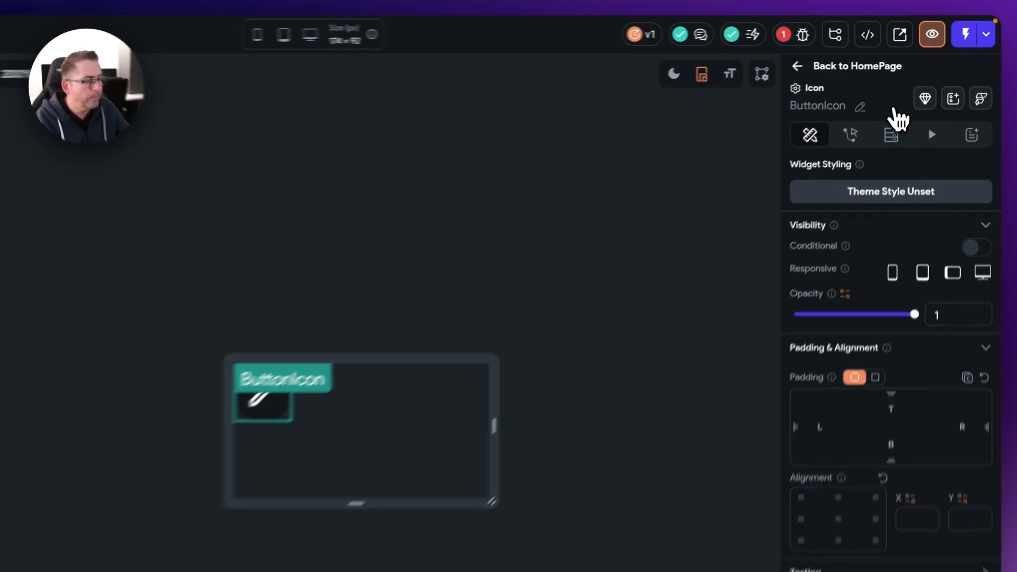
left_click(301, 340)
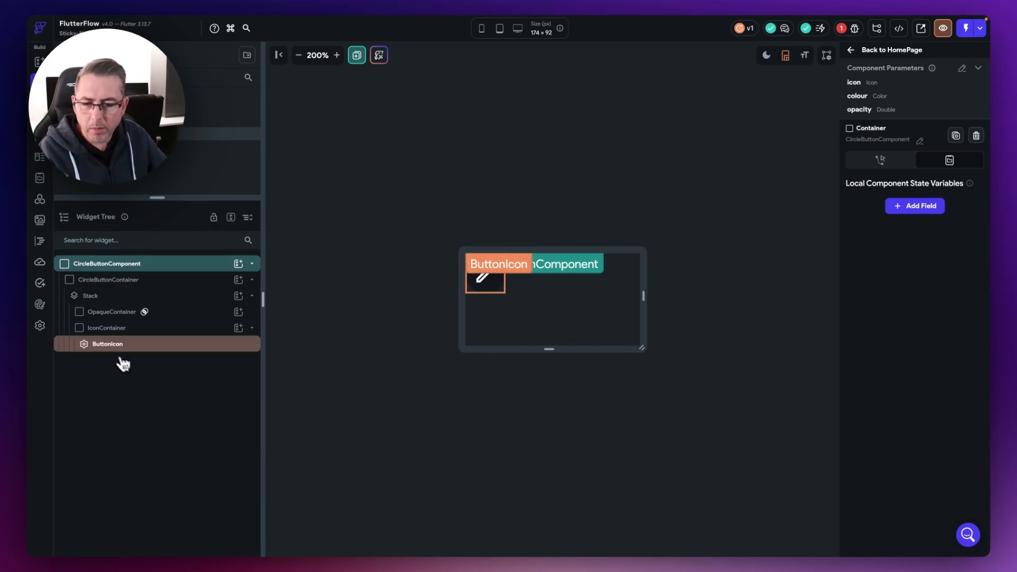
Bind ButtonIcon's icon property to the icon component parameter.
left_click(108, 347)
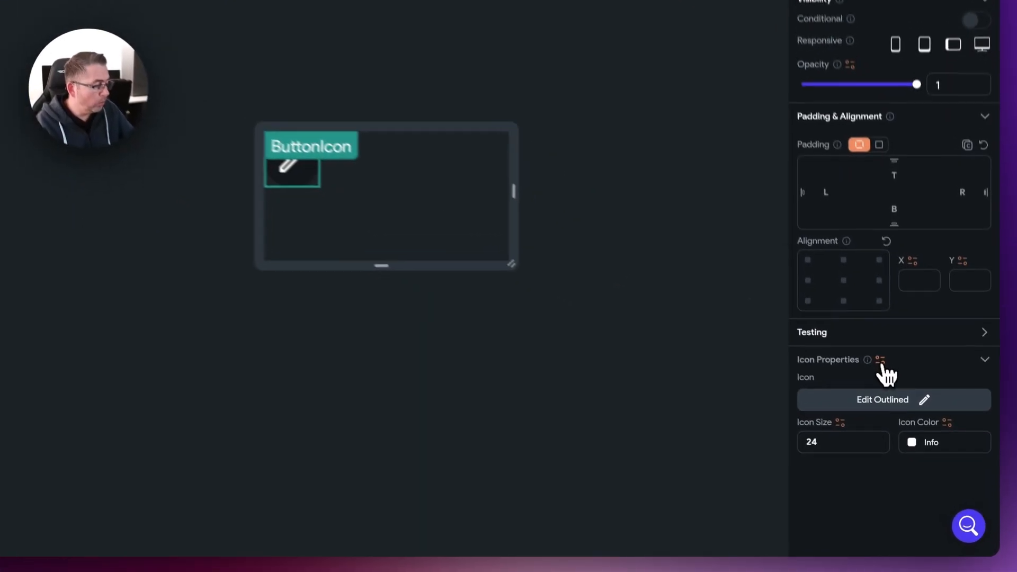
left_click(874, 348)
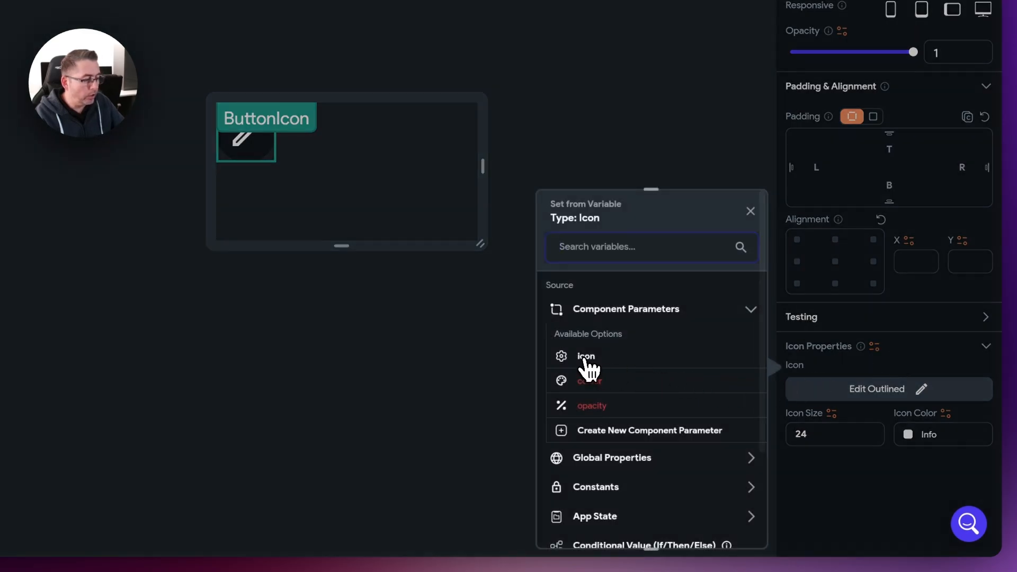
left_click(583, 357)
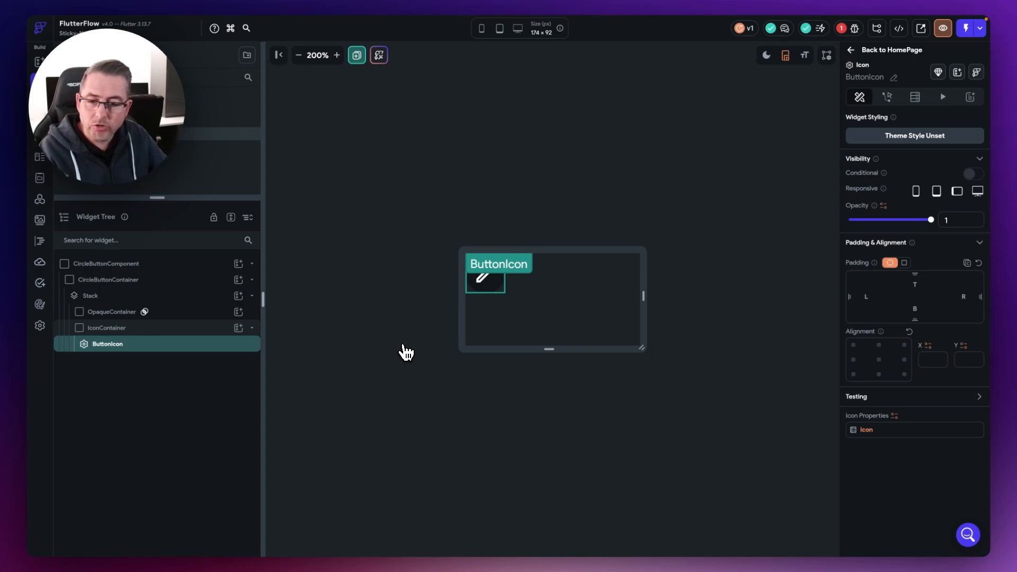
Add an action-triggered Scale animation to CircleButtonContainer with final scale X and Y of 1.1.
left_click(115, 289)
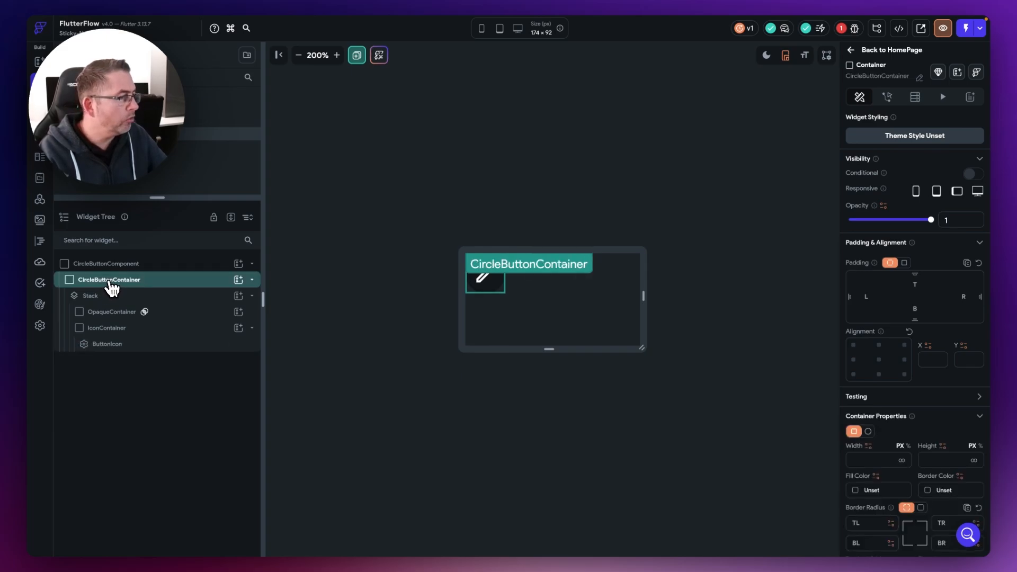
left_click(942, 97)
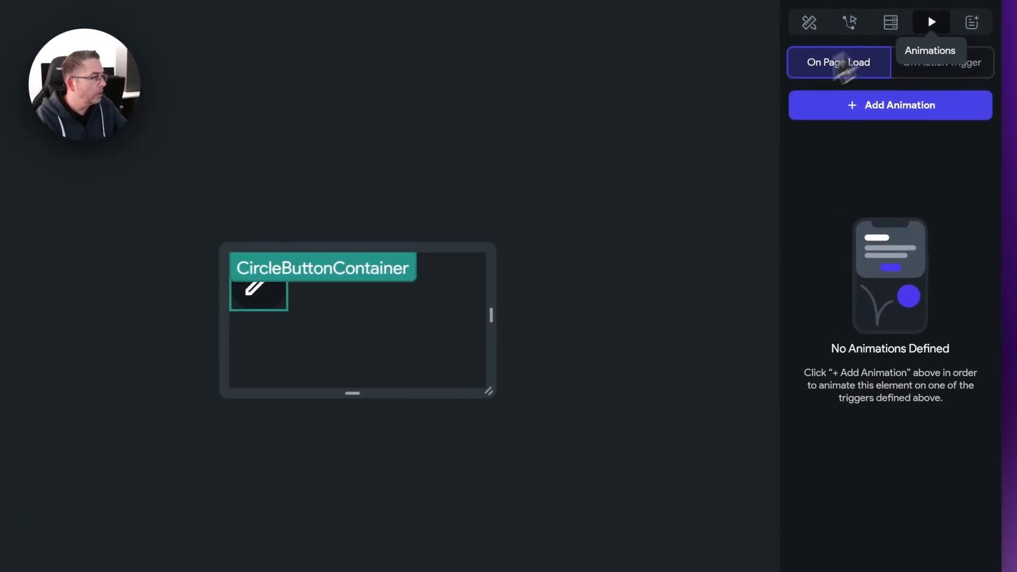
left_click(936, 93)
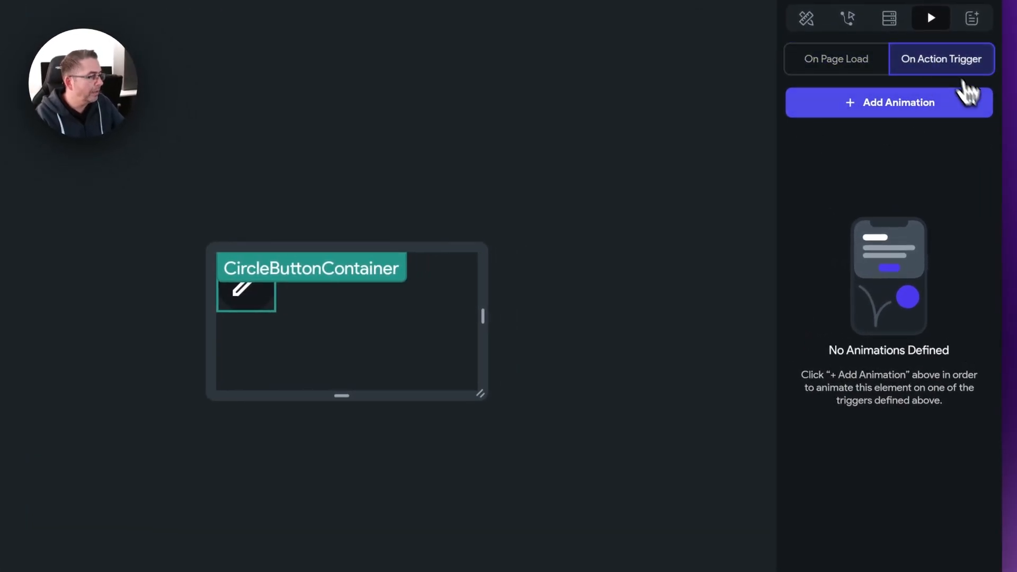
left_click(879, 104)
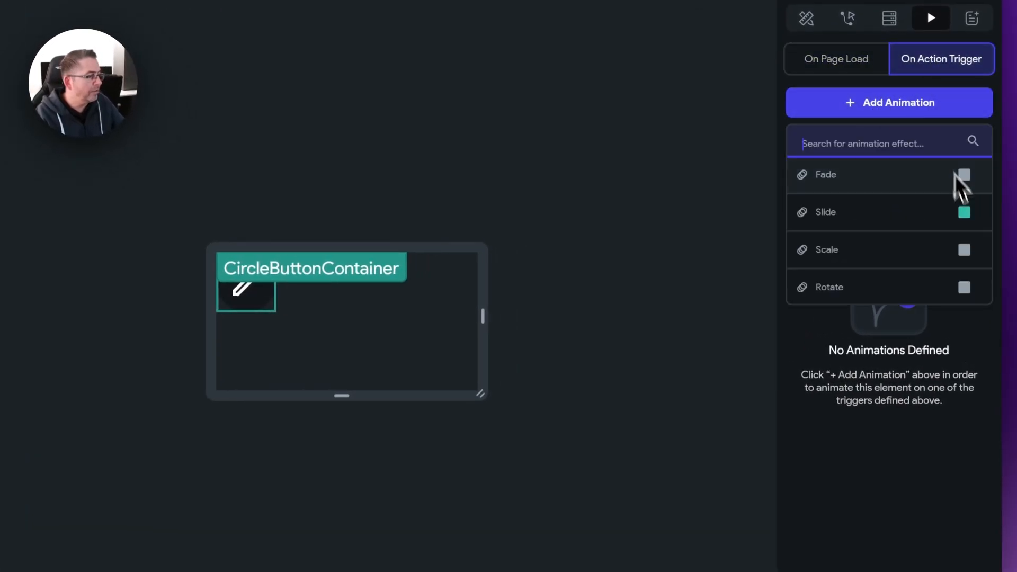
left_click(883, 260)
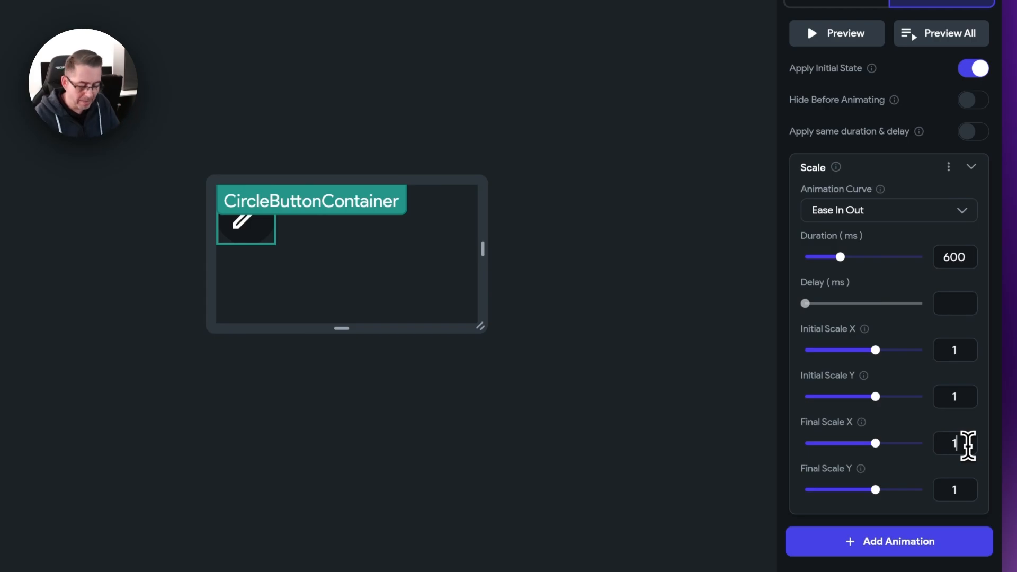
left_click(967, 444)
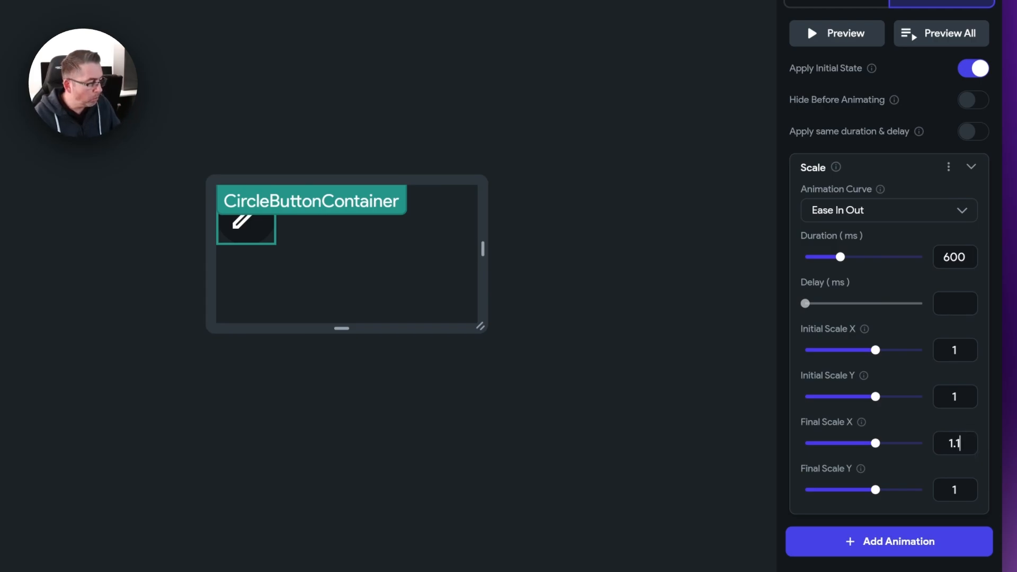
type(".1")
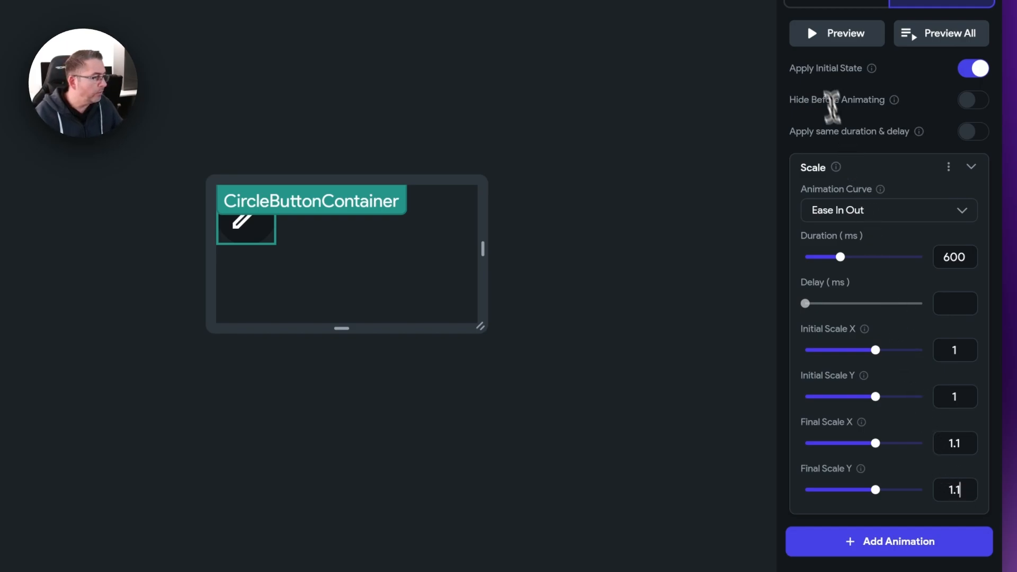
Preview CircleButtonContainer's Scale animation and set its duration to 300 ms.
left_click(826, 39)
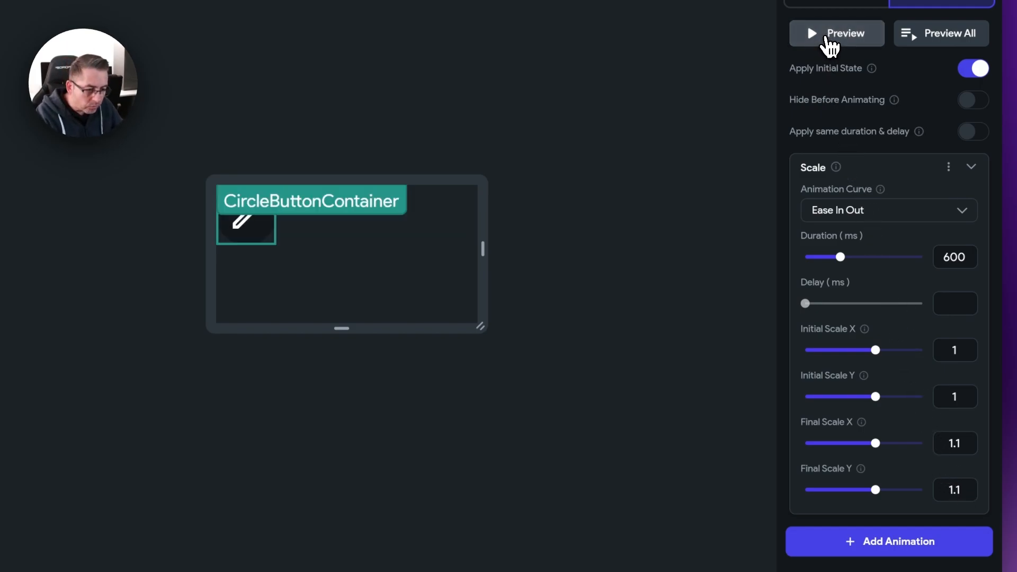
left_click(827, 37)
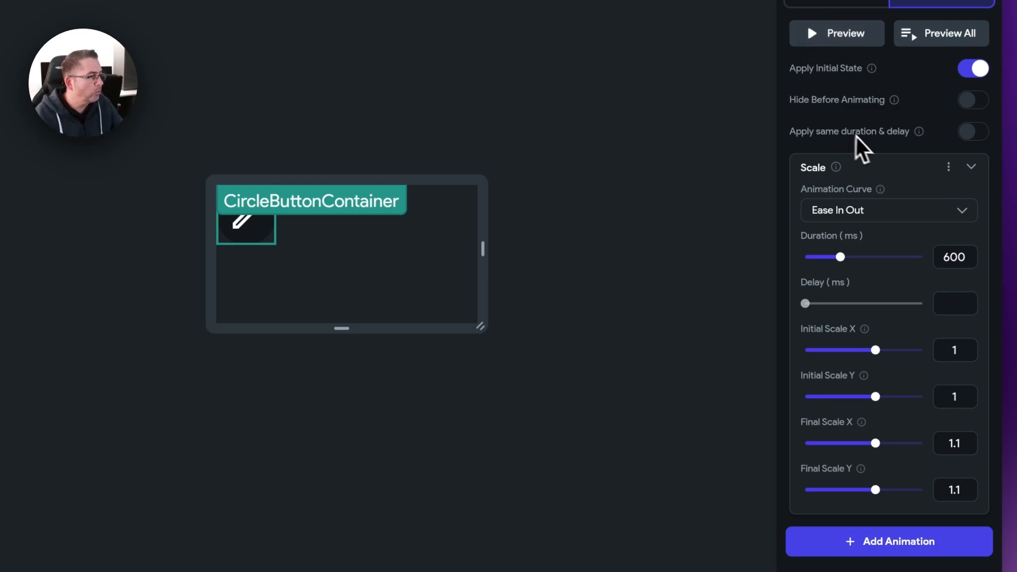
left_click_drag(962, 259, 929, 257)
type("3")
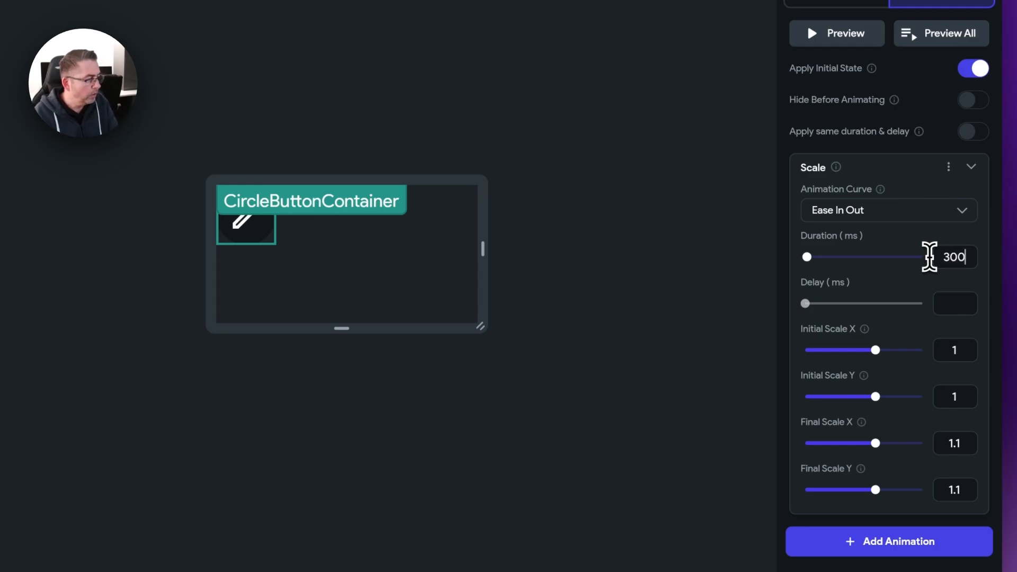
type("00")
key("Return")
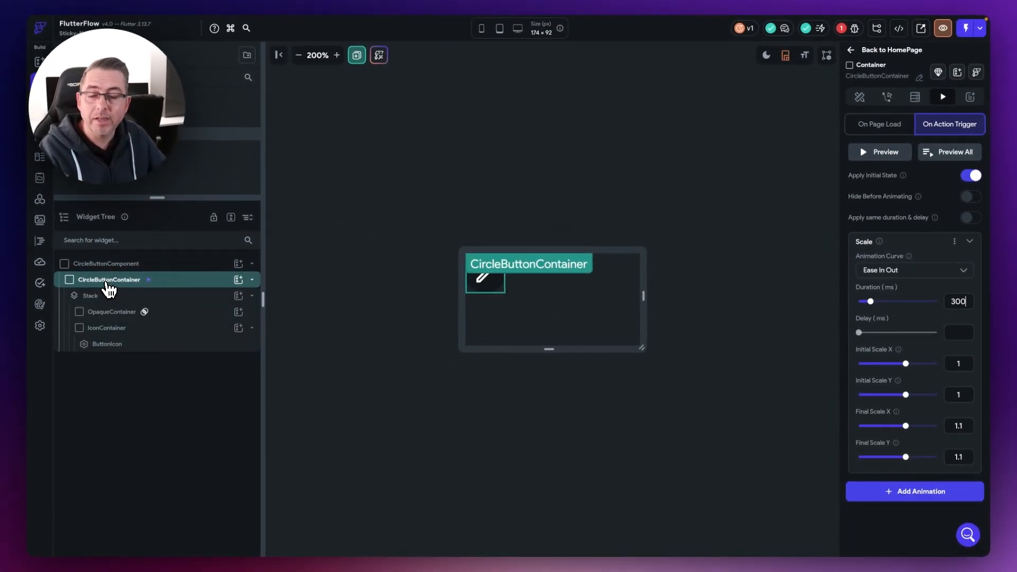
Wrap CircleButtonContainer in a MouseRegion widget.
right_click(112, 279)
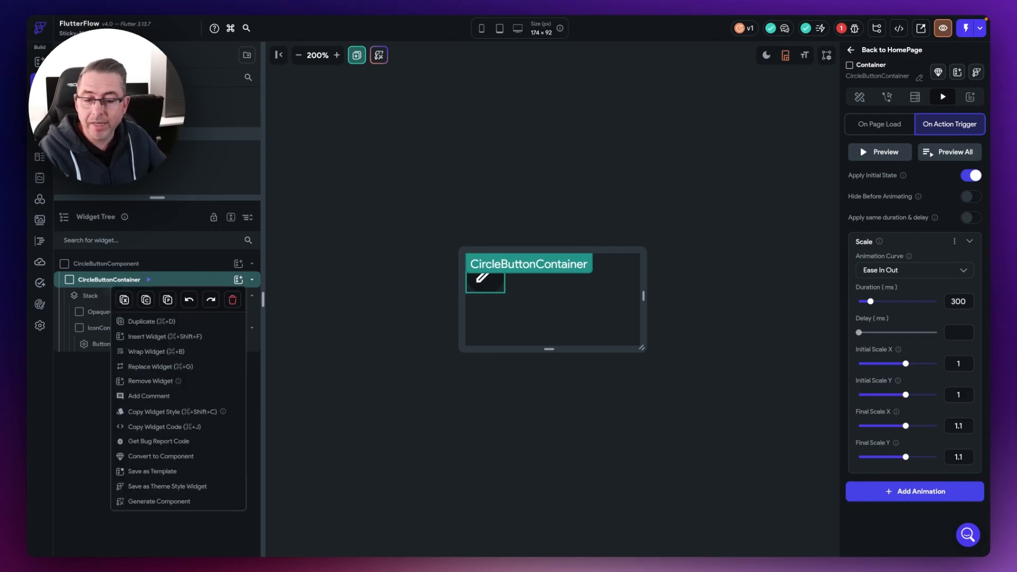
left_click(156, 352)
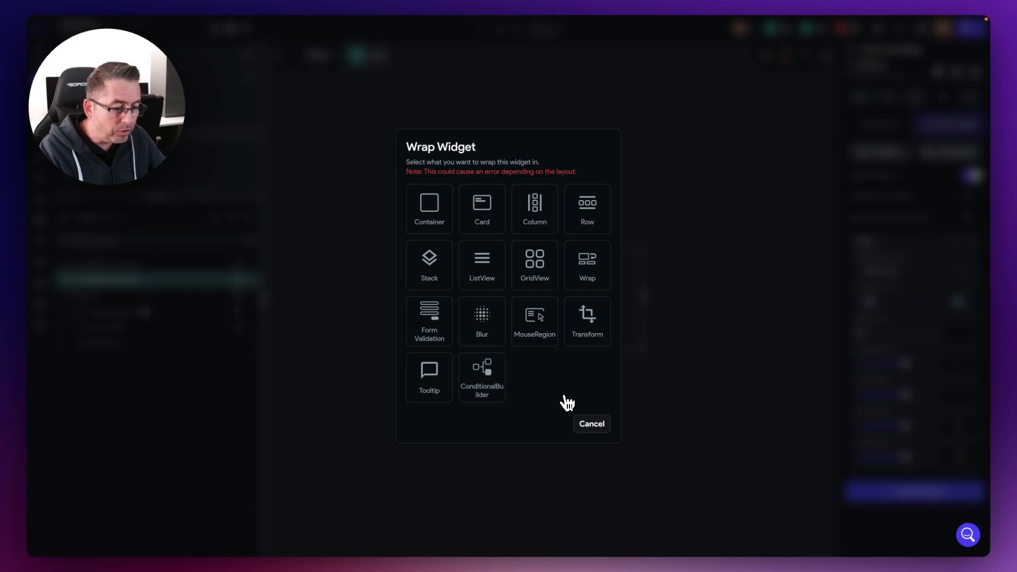
left_click(534, 329)
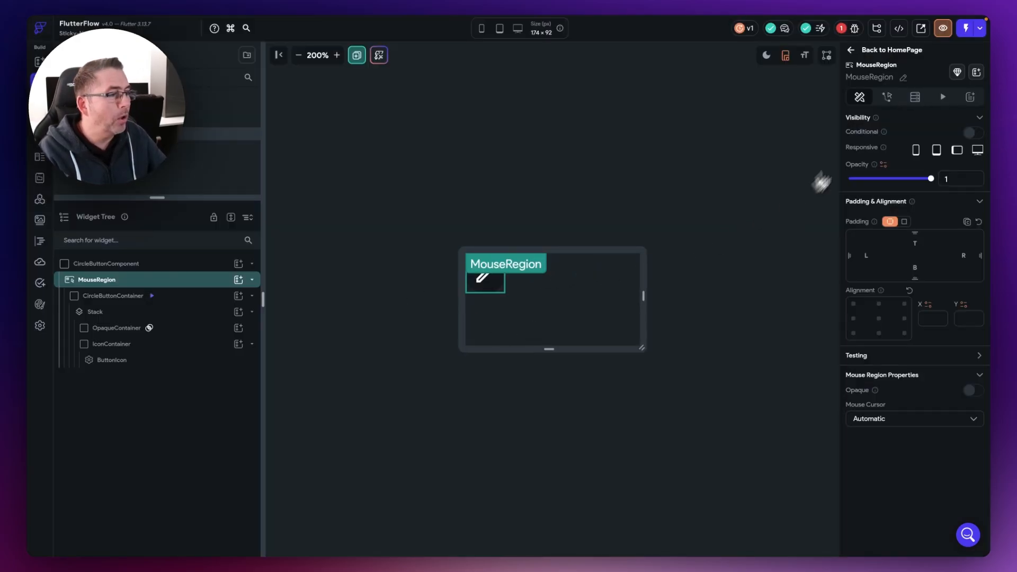
Add a Widget Animation action to the MouseRegion's On Mouse Enter trigger, targeting CircleButtonContainer with Start Animation.
left_click(890, 98)
left_click(957, 153)
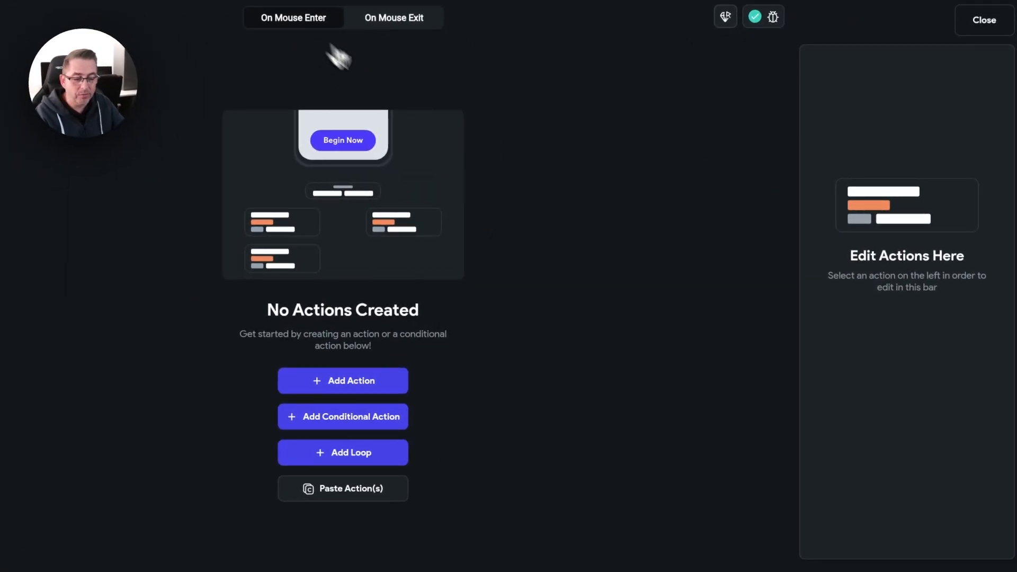
left_click(366, 391)
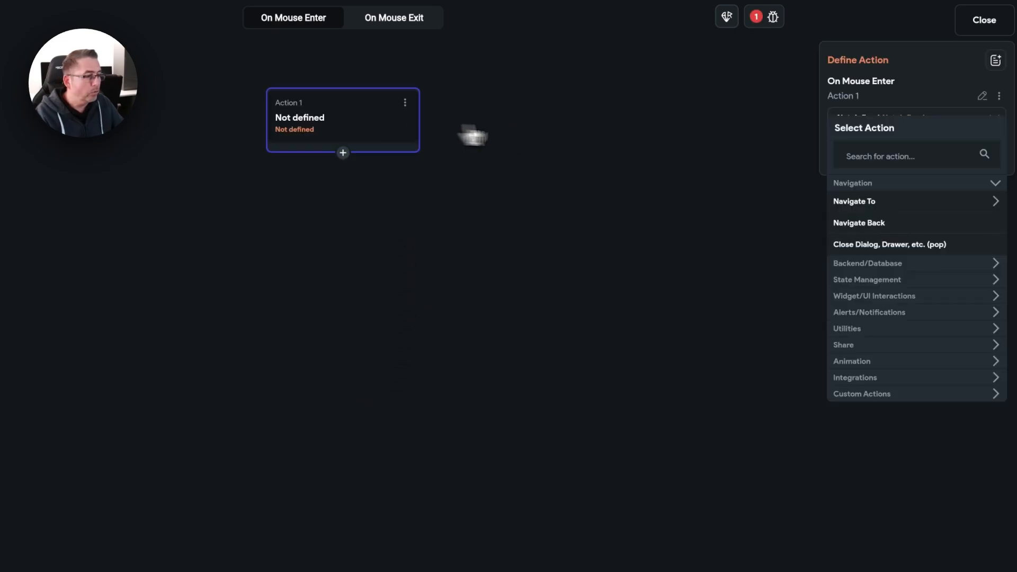
left_click(870, 159)
type("anim")
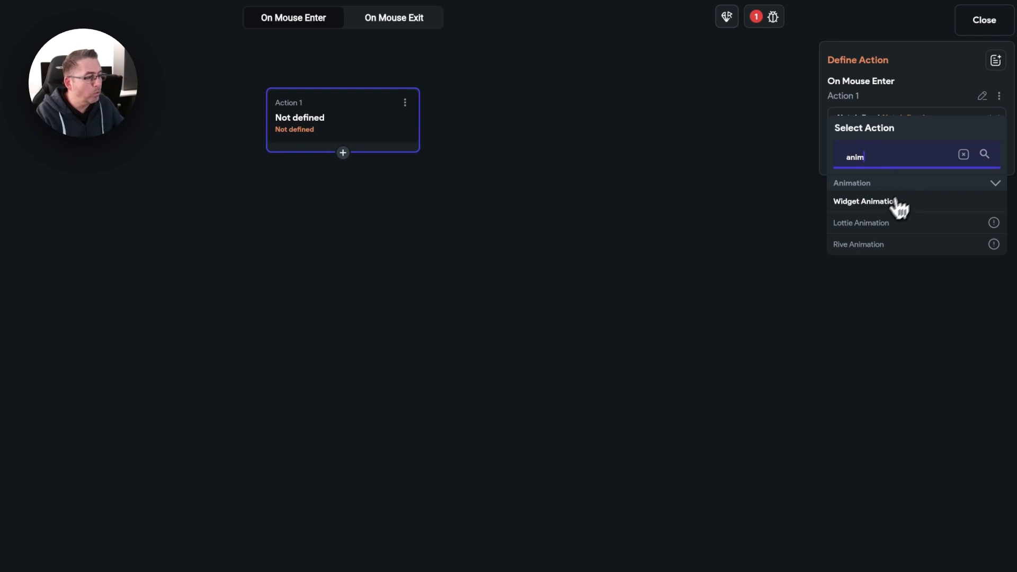
left_click(875, 205)
left_click(859, 158)
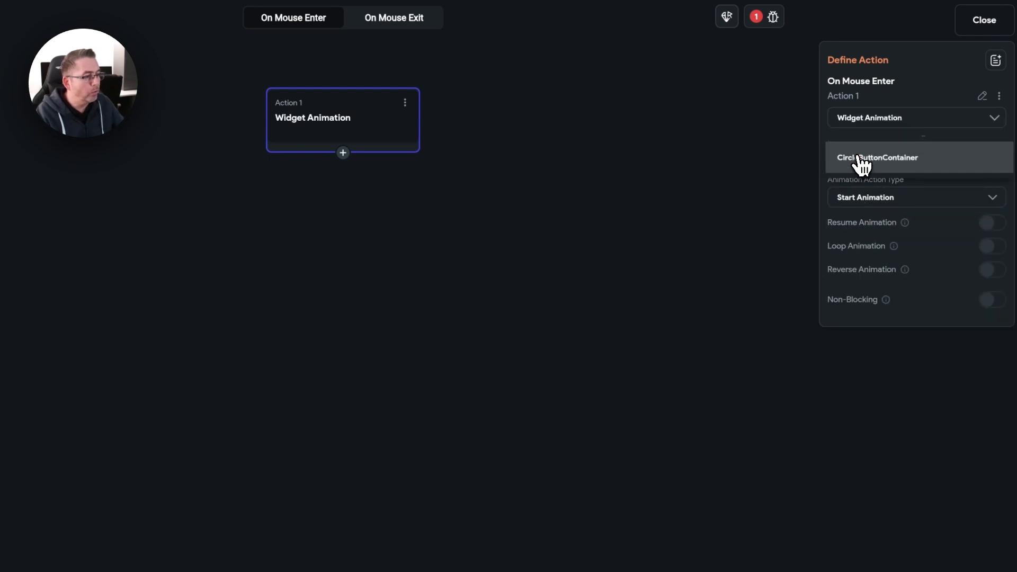
left_click(895, 168)
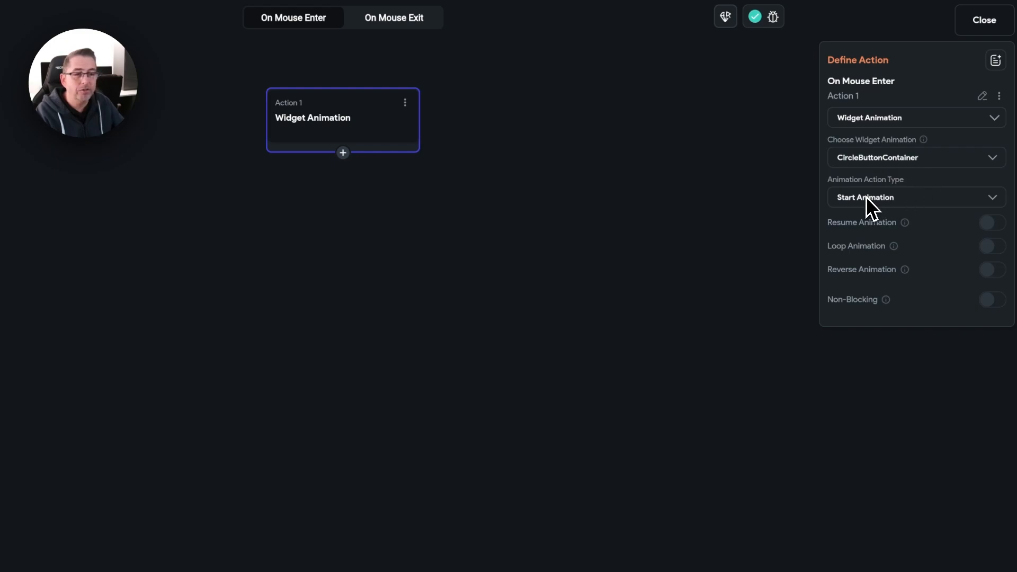
Copy the On Mouse Enter Widget Animation action to On Mouse Exit and set its animation action type to Reverse Animation.
left_click(405, 102)
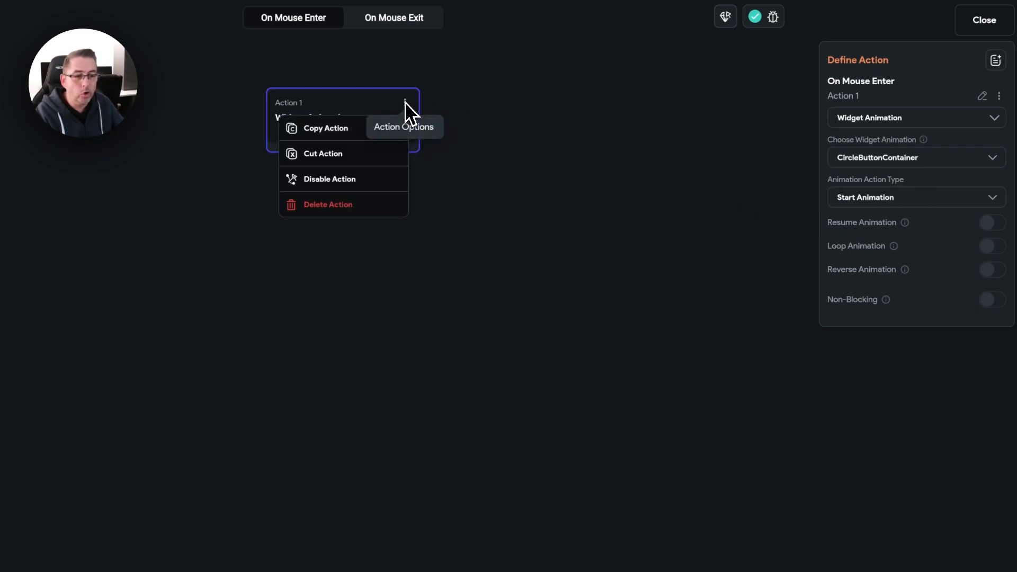
left_click(335, 130)
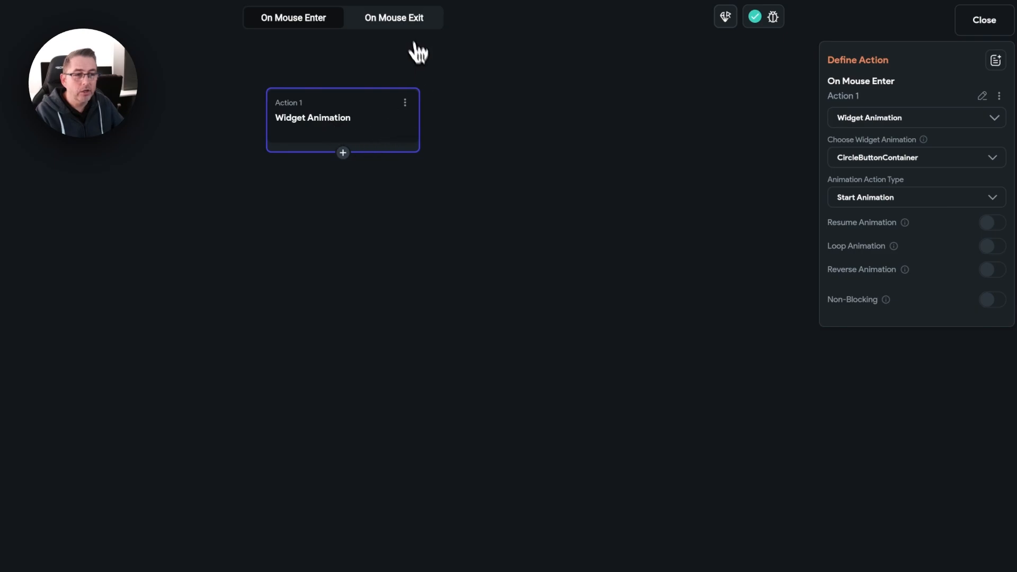
left_click(401, 22)
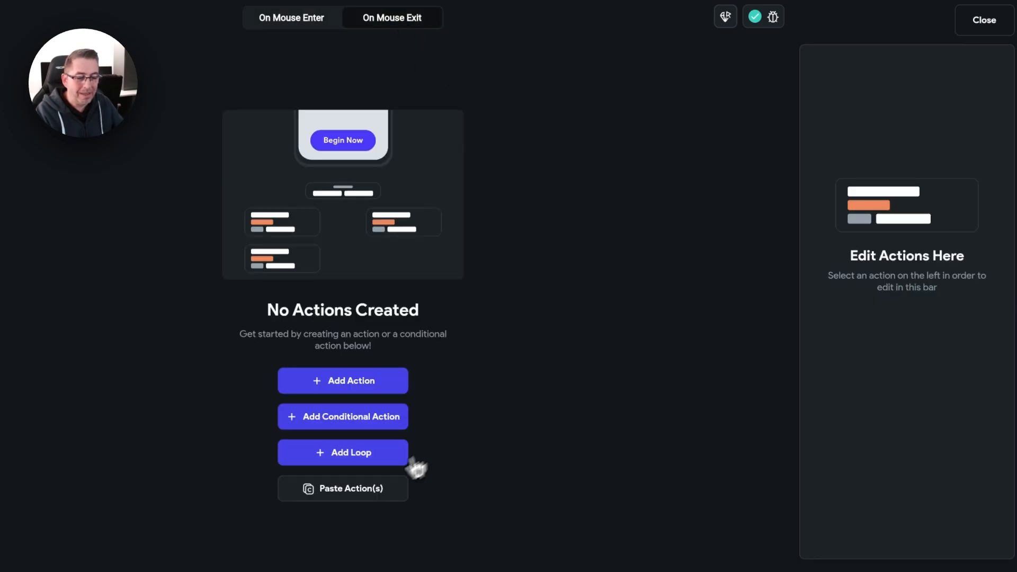
left_click(373, 490)
left_click(326, 127)
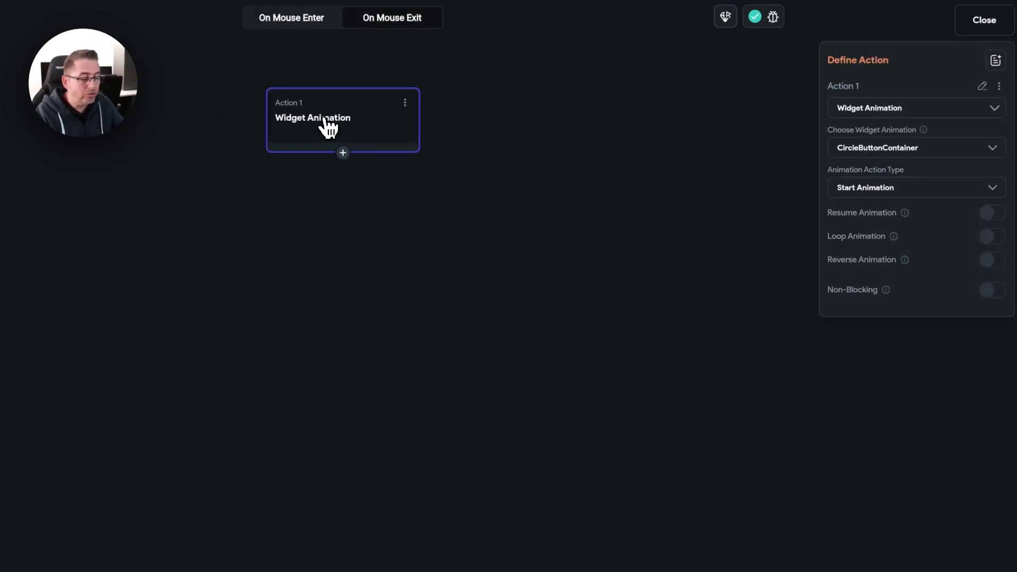
left_click(870, 196)
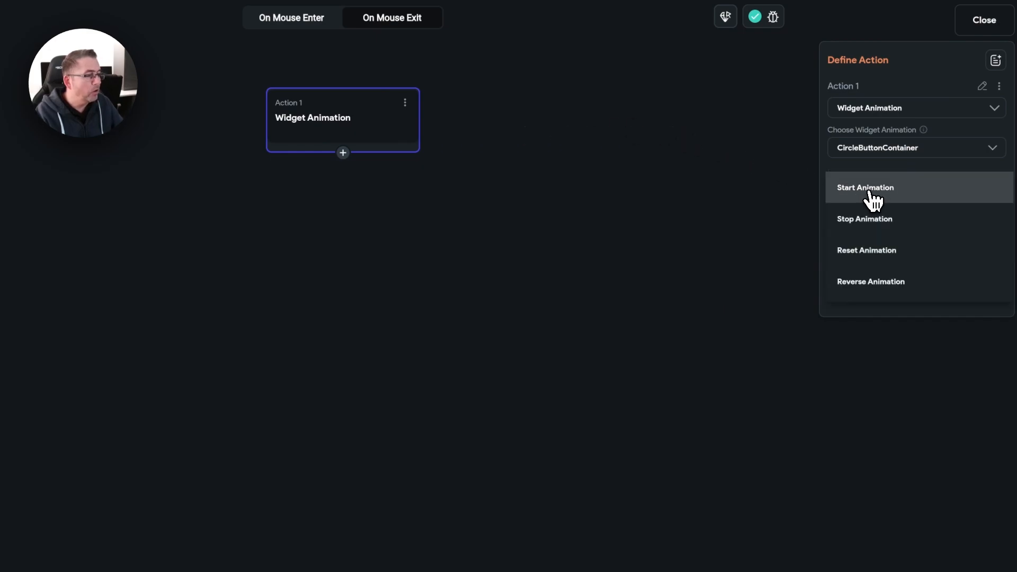
left_click(887, 283)
left_click(991, 24)
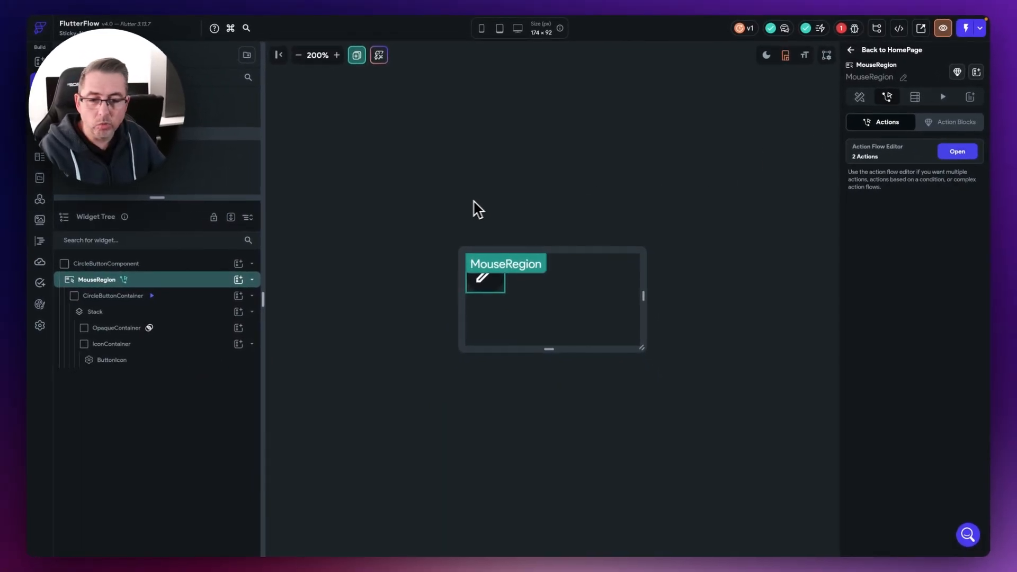
Check the project's list of reported errors.
left_click(842, 29)
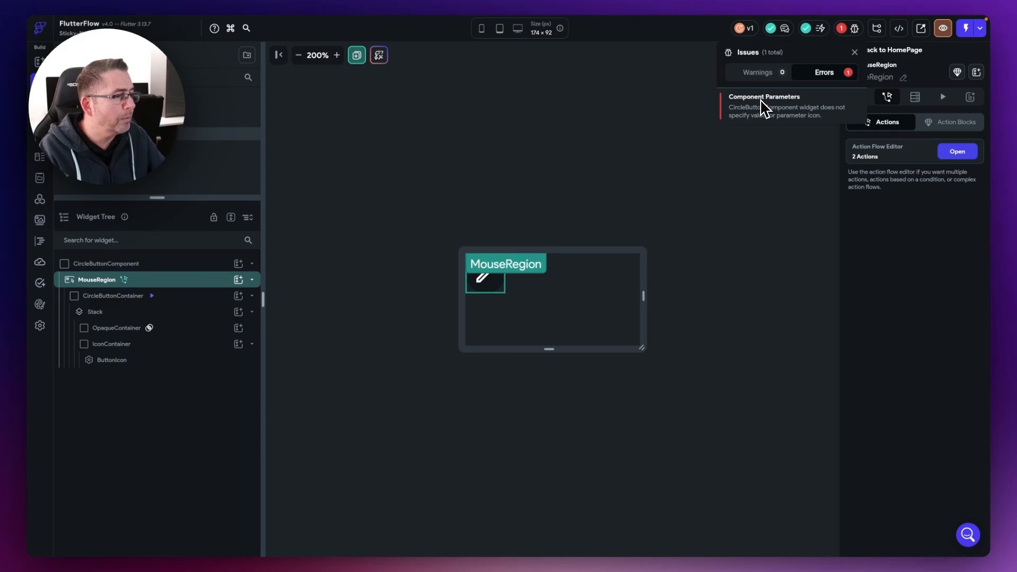
left_click(740, 149)
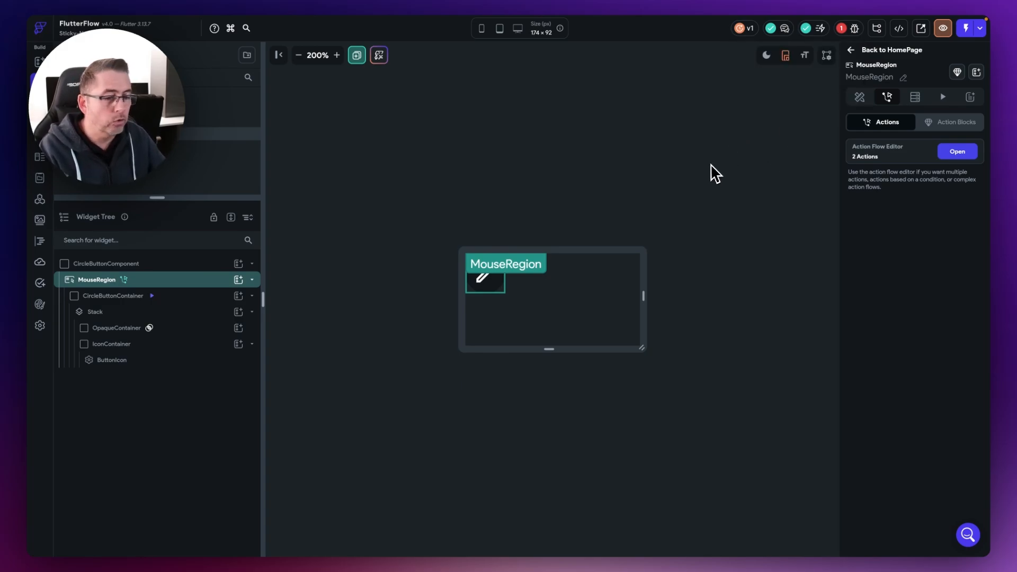
left_click(613, 164)
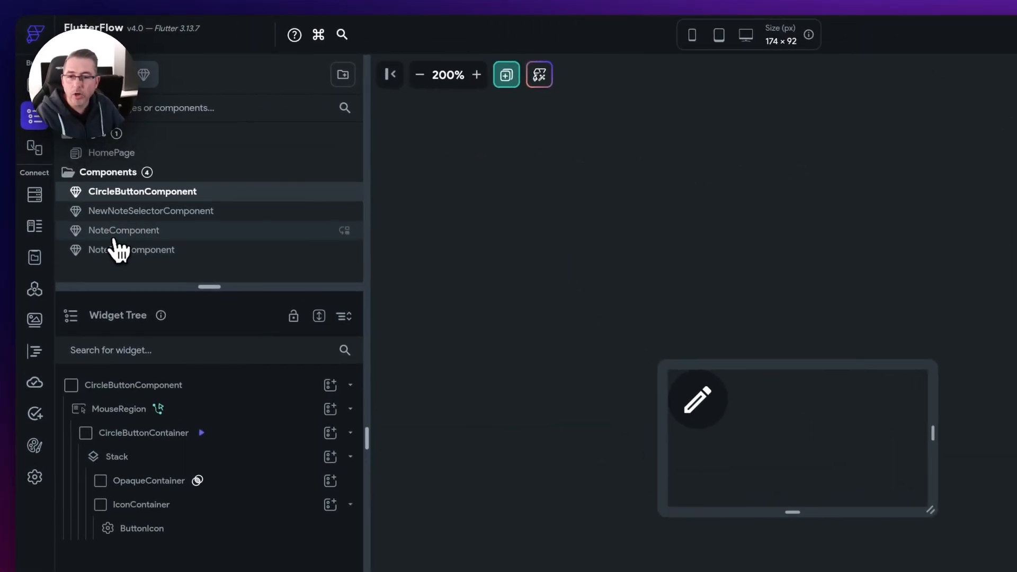
In NoteComponent, set the EditButton's icon parameter to the Material icon Edit Outlined, searching for "edit".
left_click(116, 232)
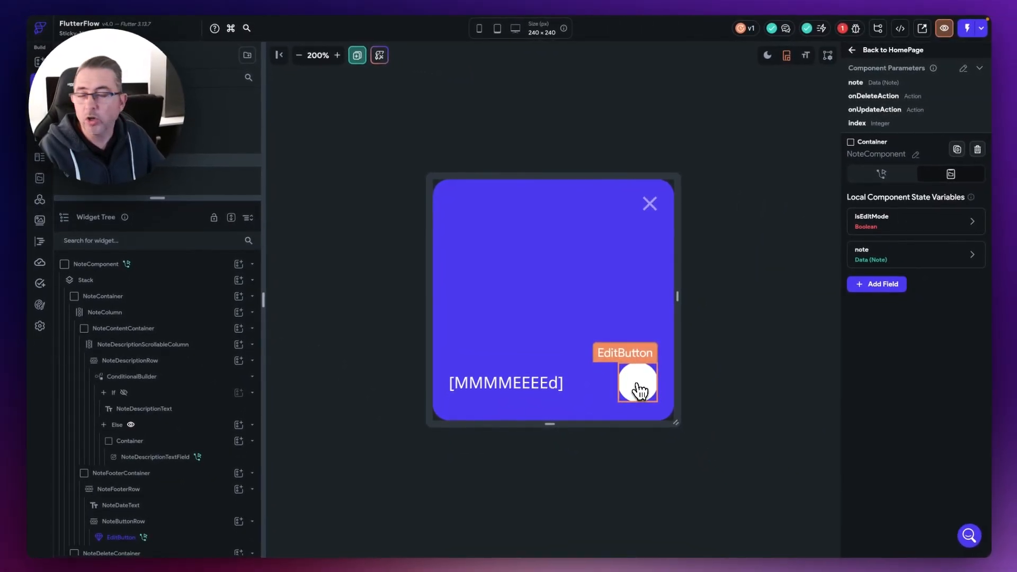
scroll(200, 384, "down", 1)
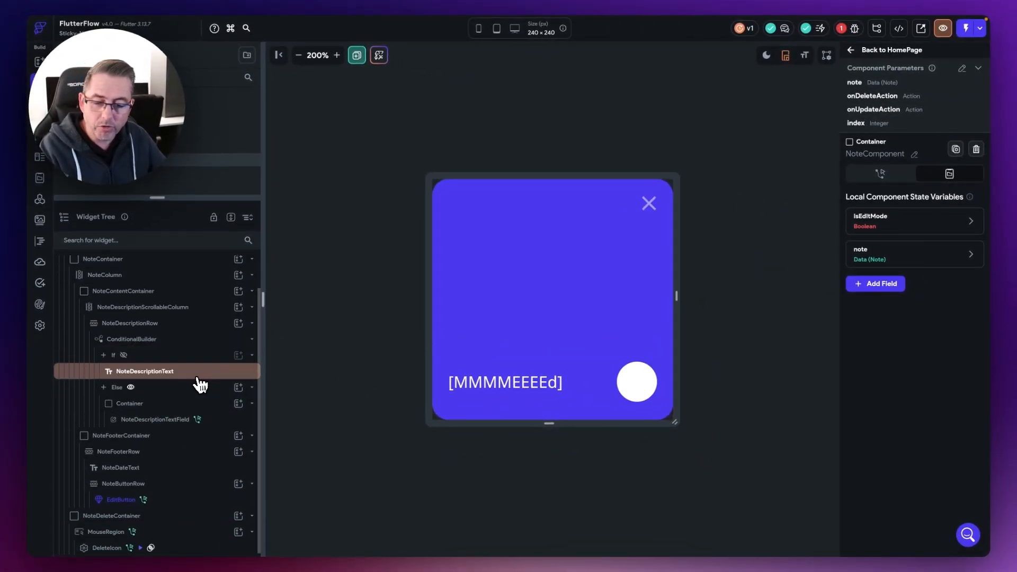
left_click(123, 501)
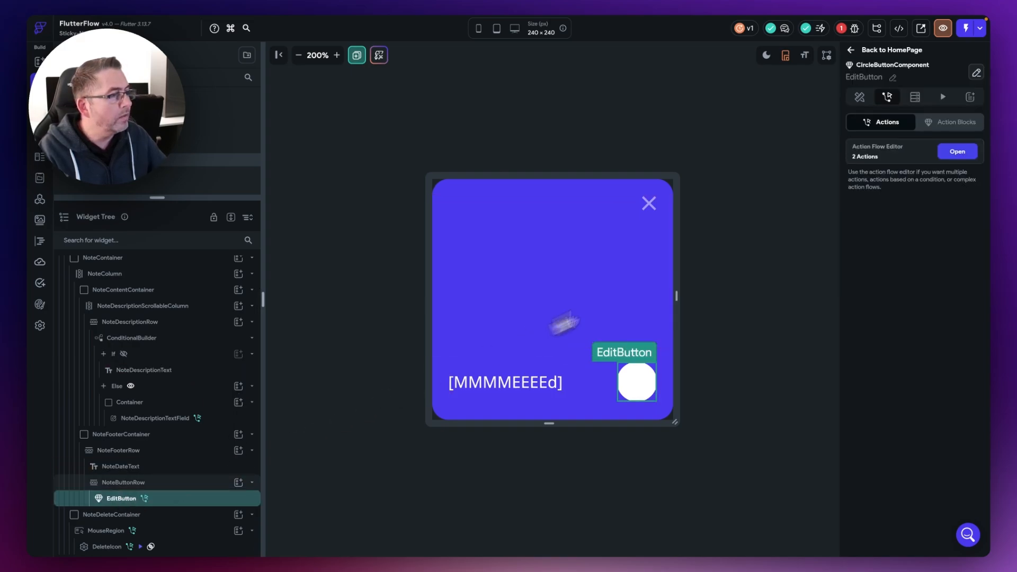
left_click(859, 98)
scroll(901, 254, "down", 2)
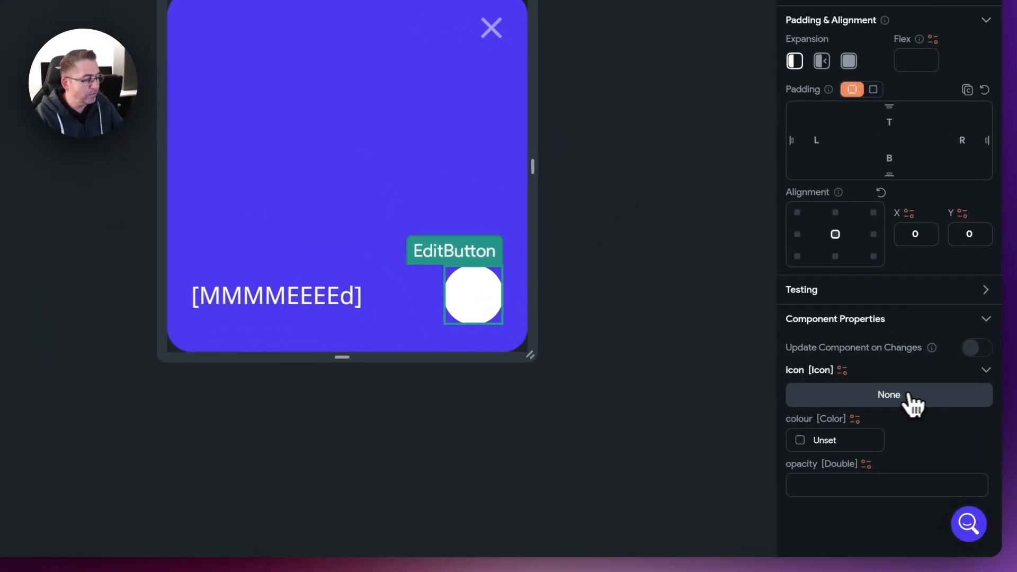
left_click(889, 397)
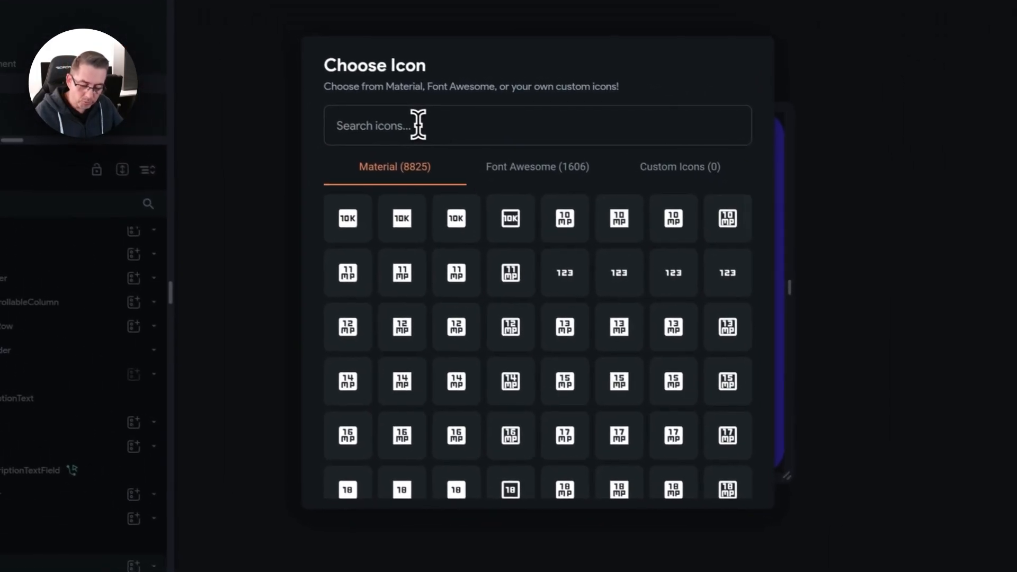
left_click(419, 125)
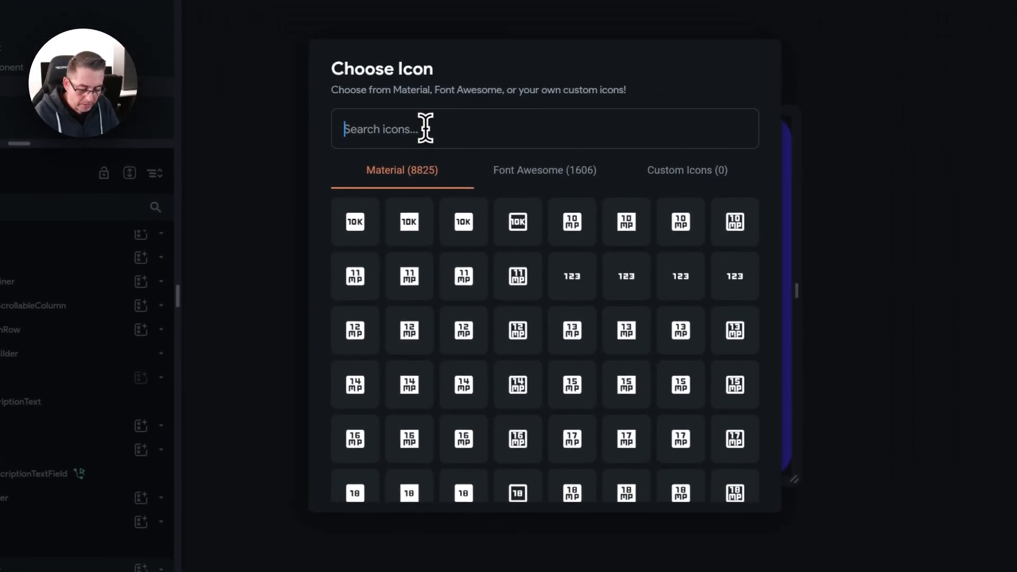
type("edit")
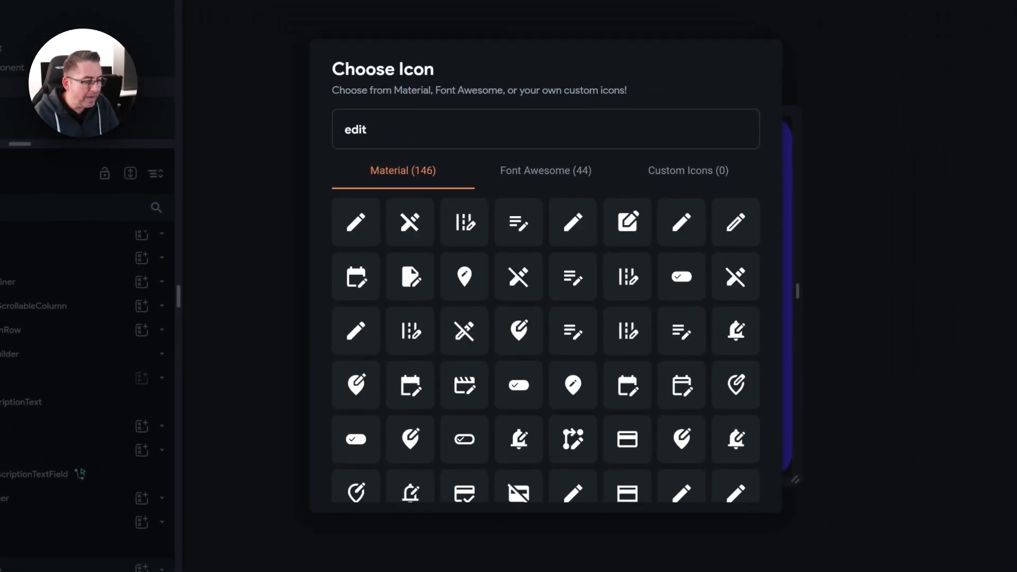
left_click(736, 224)
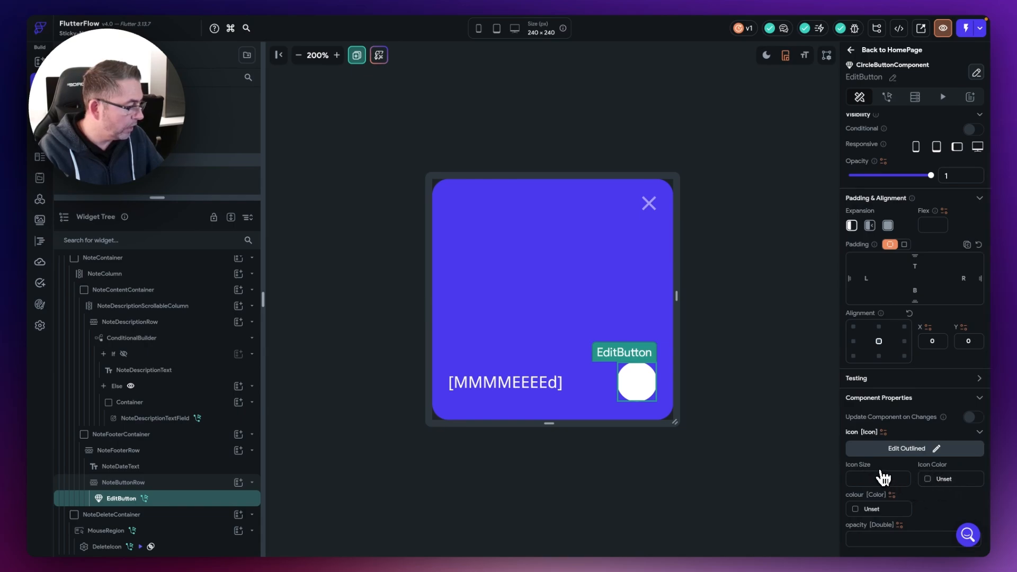
Try an opacity of 0 for EditButton and test the blue note's edit button in the running app.
left_click(865, 539)
type("0")
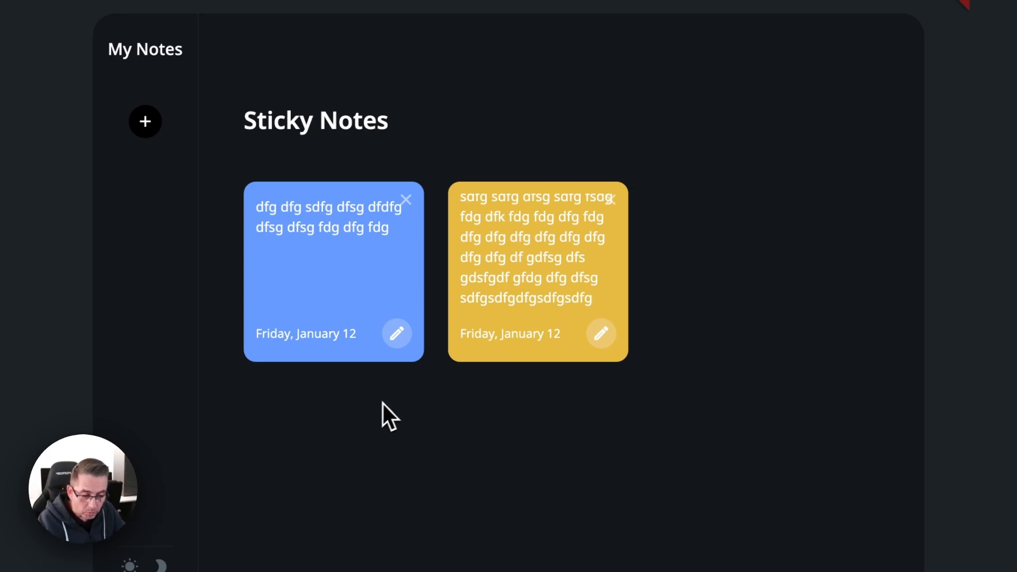
left_click(400, 341)
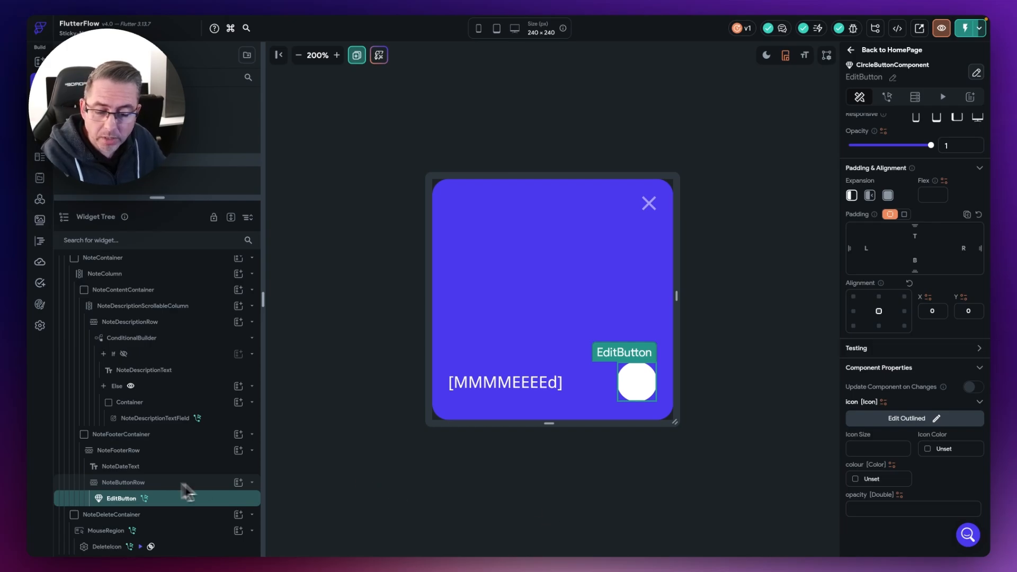
Add a CircleButtonComponent to NoteButtonRow and rename it UpdateButton.
left_click(142, 484)
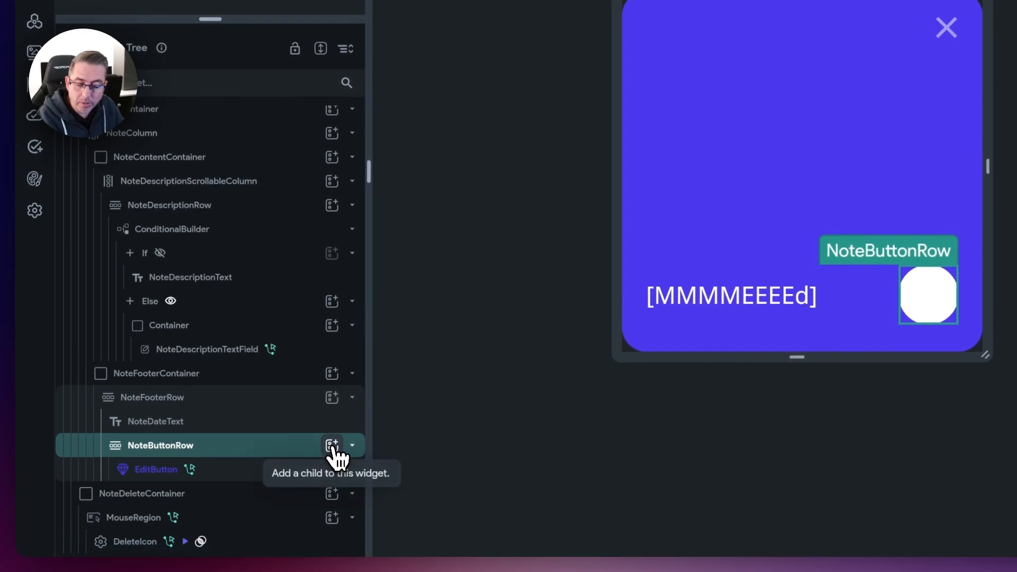
left_click(332, 446)
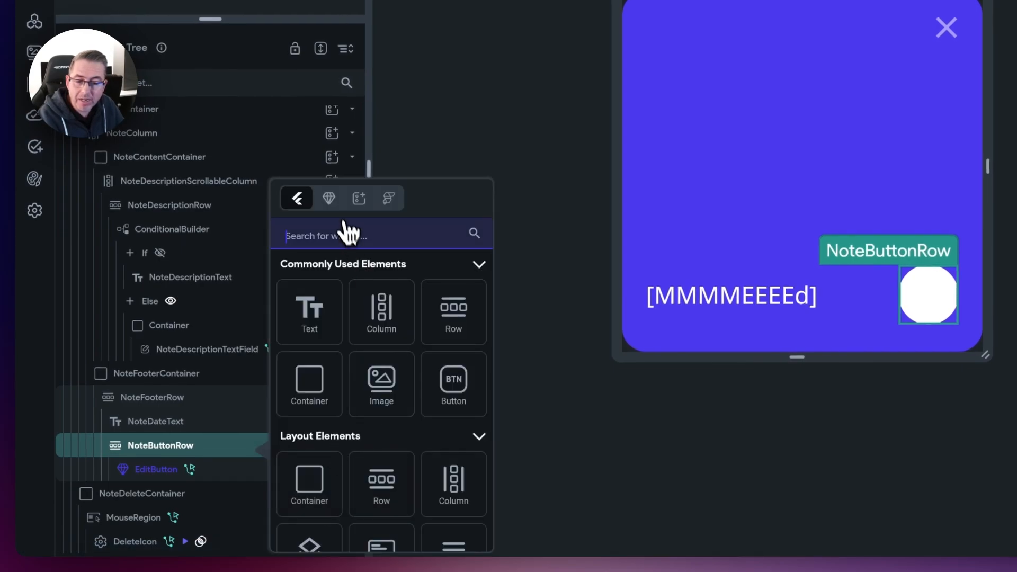
left_click(329, 199)
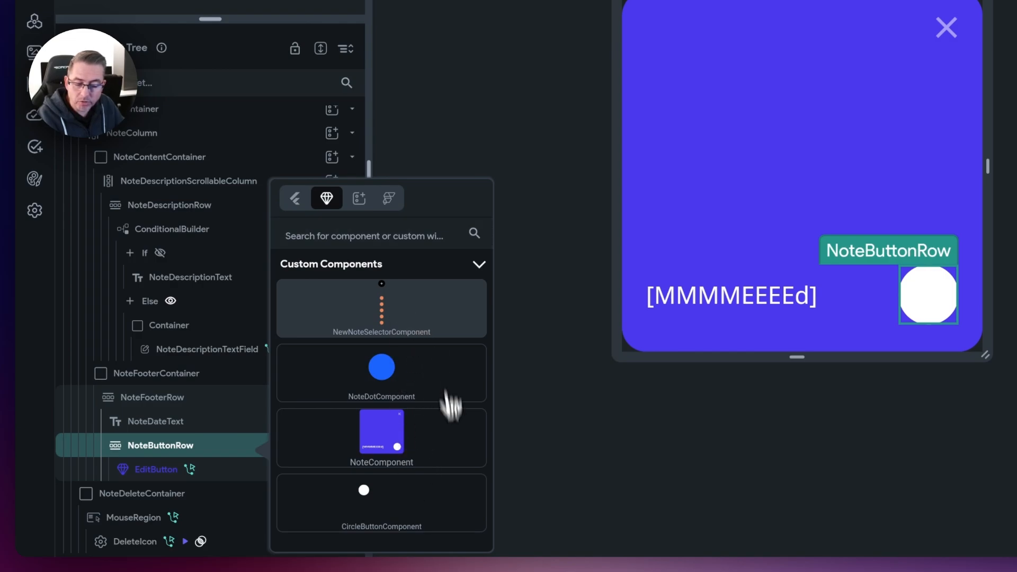
left_click(372, 512)
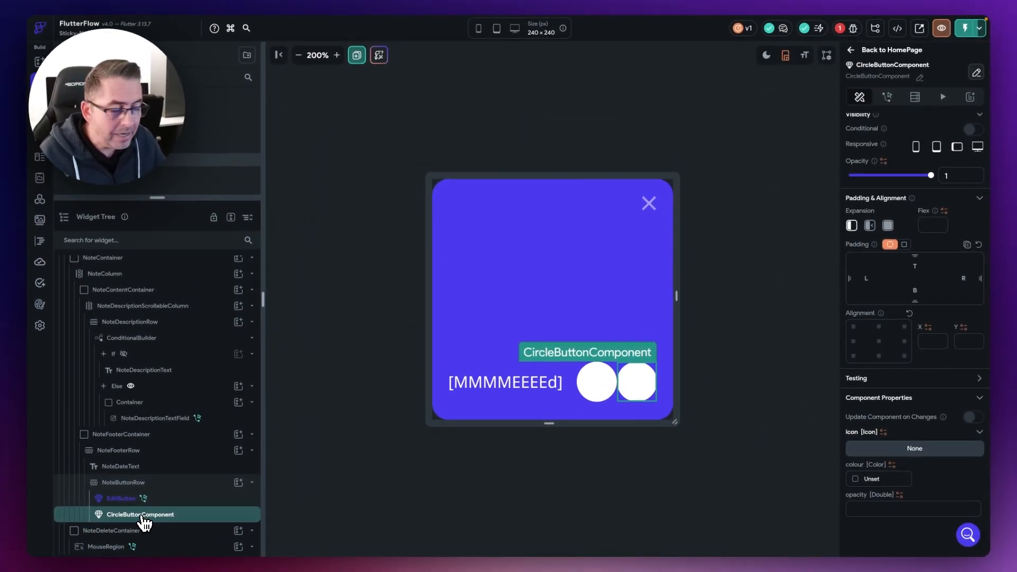
left_click(920, 78)
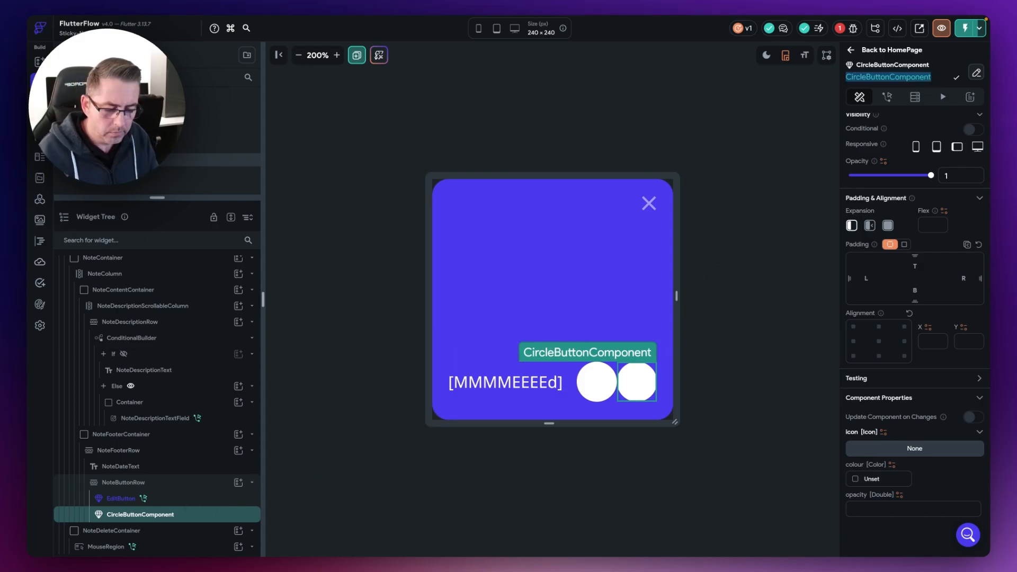
type("Update")
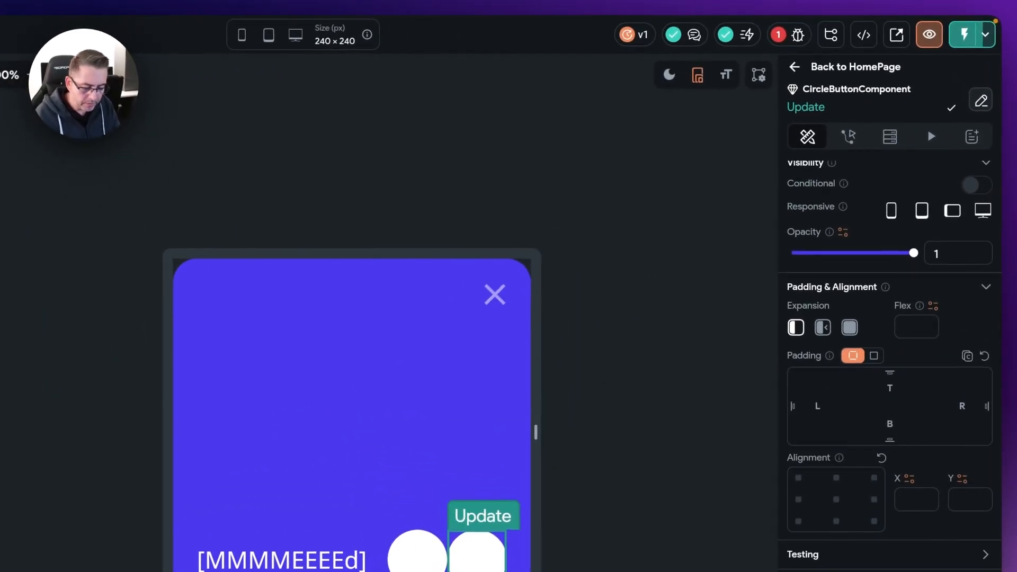
type("Button")
key("Return")
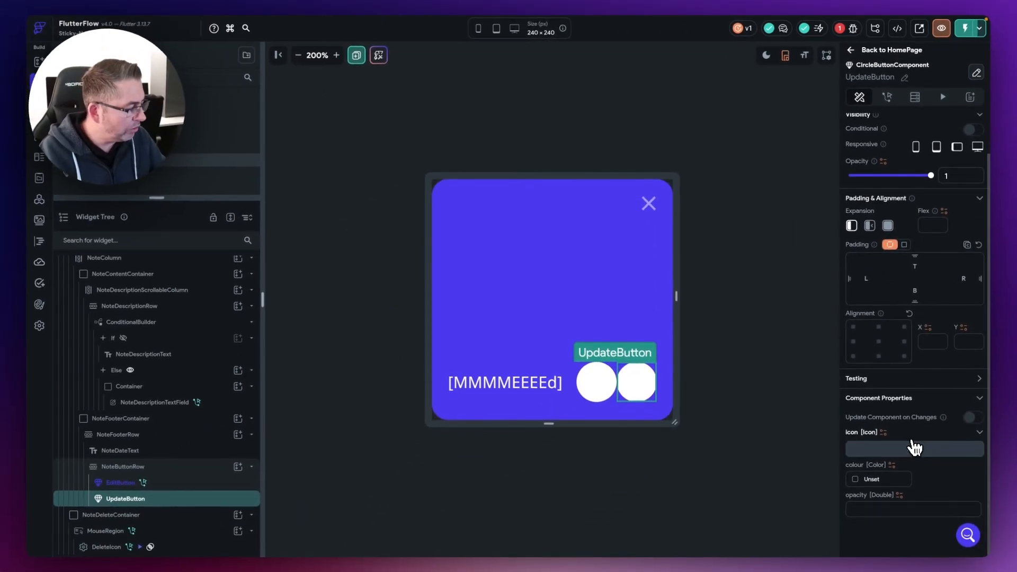
Set UpdateButton's icon parameter to the Material icon Check, searching for "check".
left_click(925, 449)
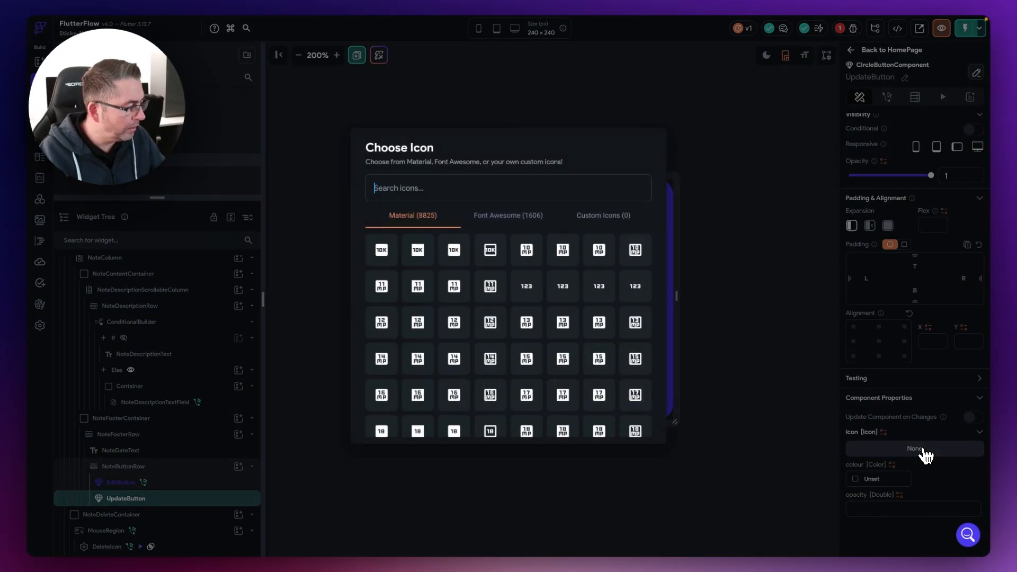
type("check")
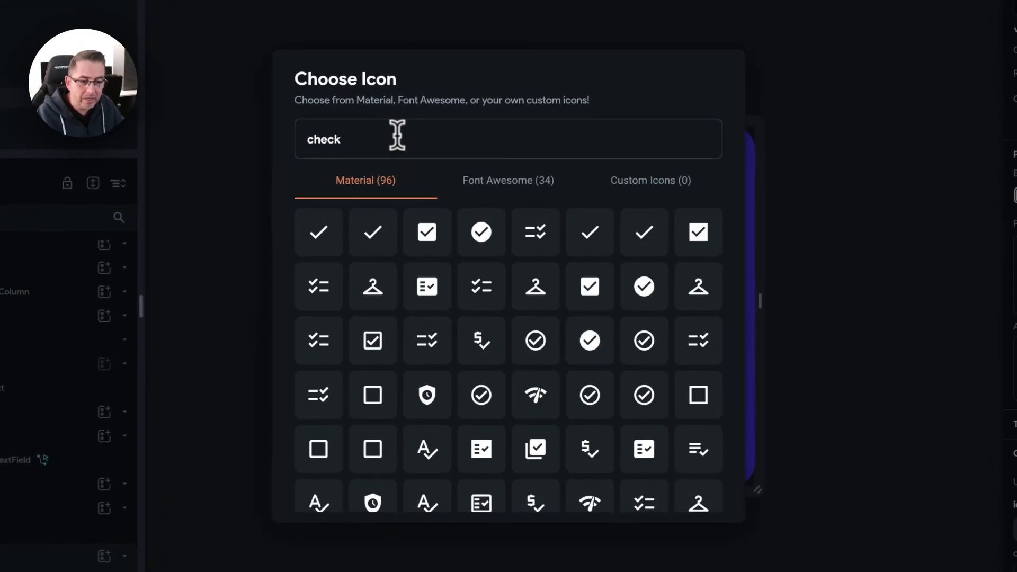
left_click(319, 235)
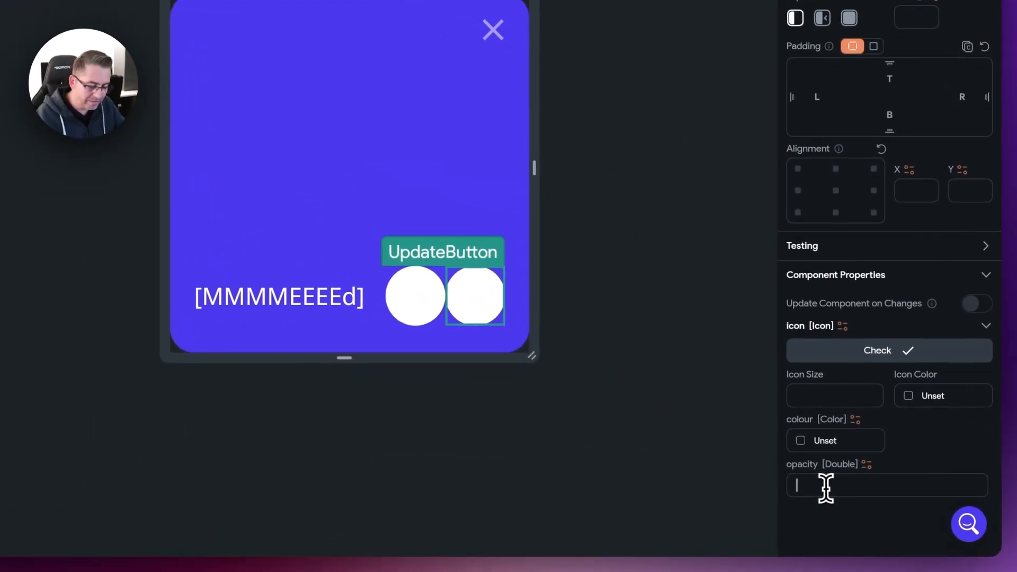
Set UpdateButton's opacity parameter to 1.0 and its colour parameter to the theme colour Secondary.
left_click(824, 487)
type("1.0")
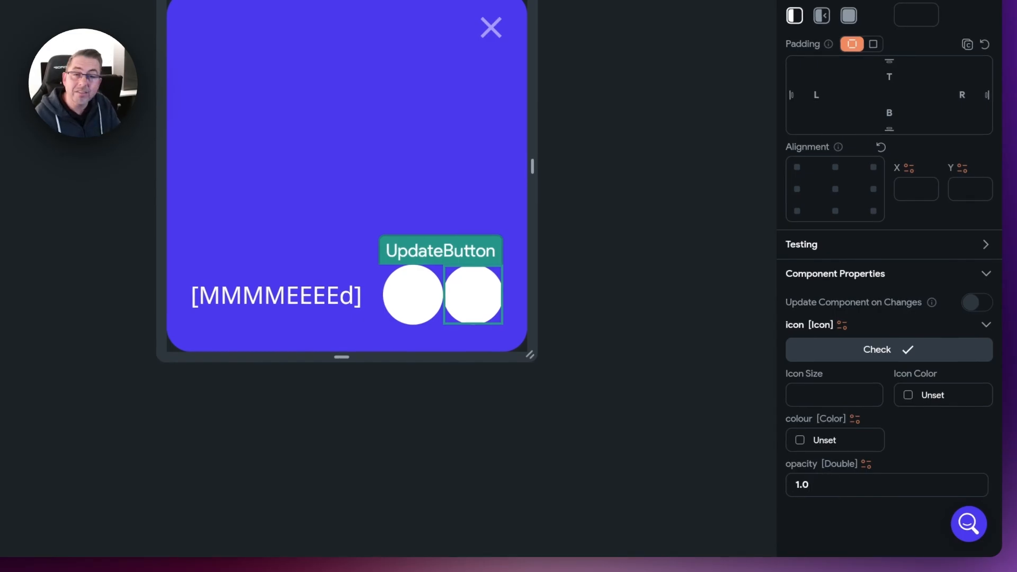
left_click(809, 449)
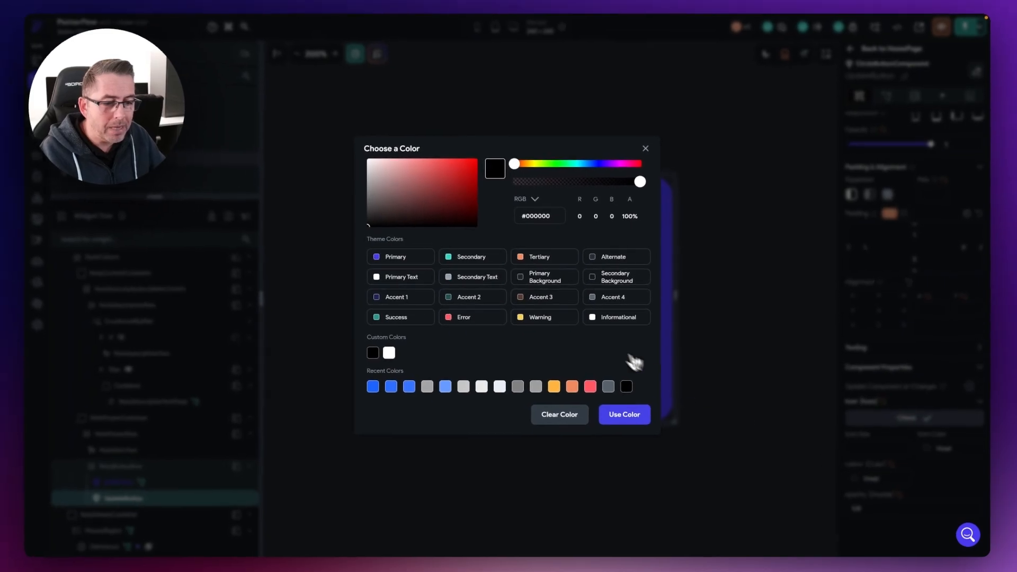
left_click(463, 259)
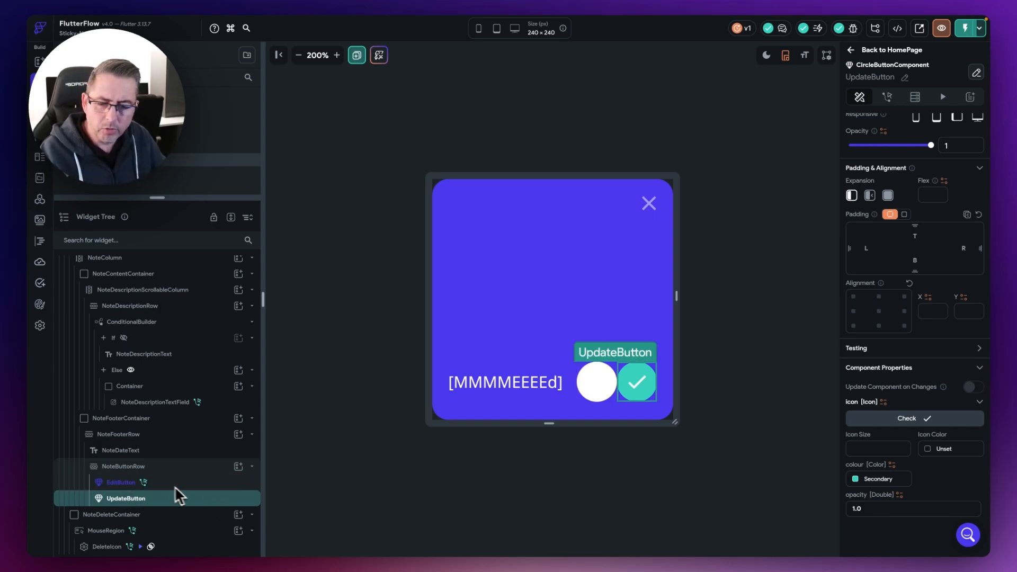
Wrap EditButton in a ConditionalBuilder widget.
left_click(117, 483)
right_click(121, 487)
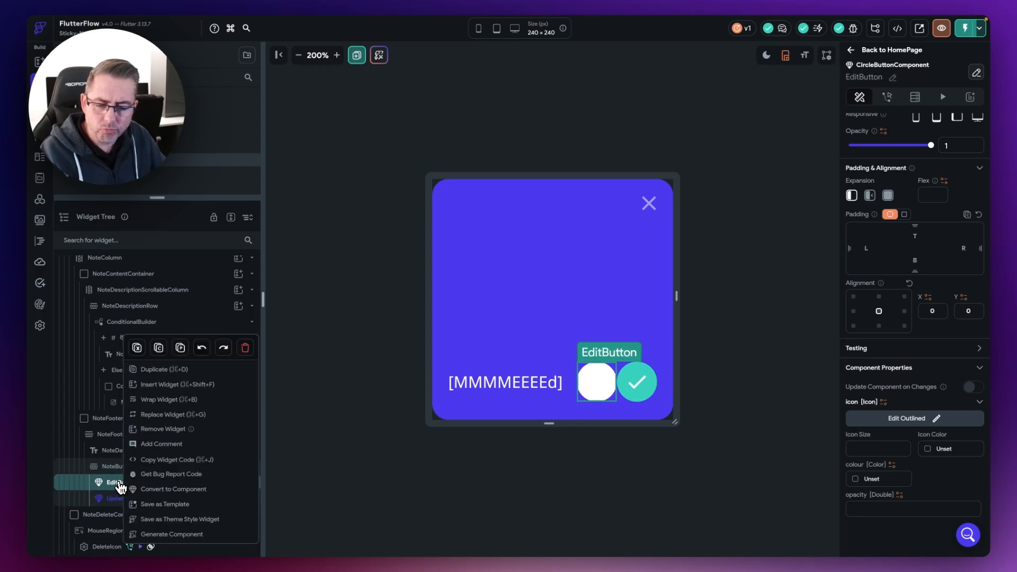
left_click(170, 399)
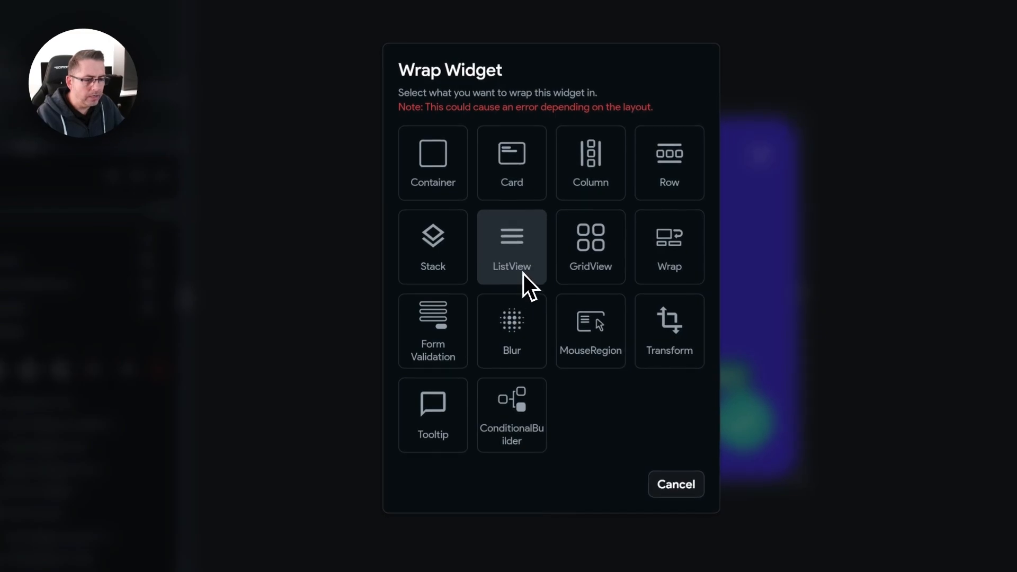
left_click(520, 424)
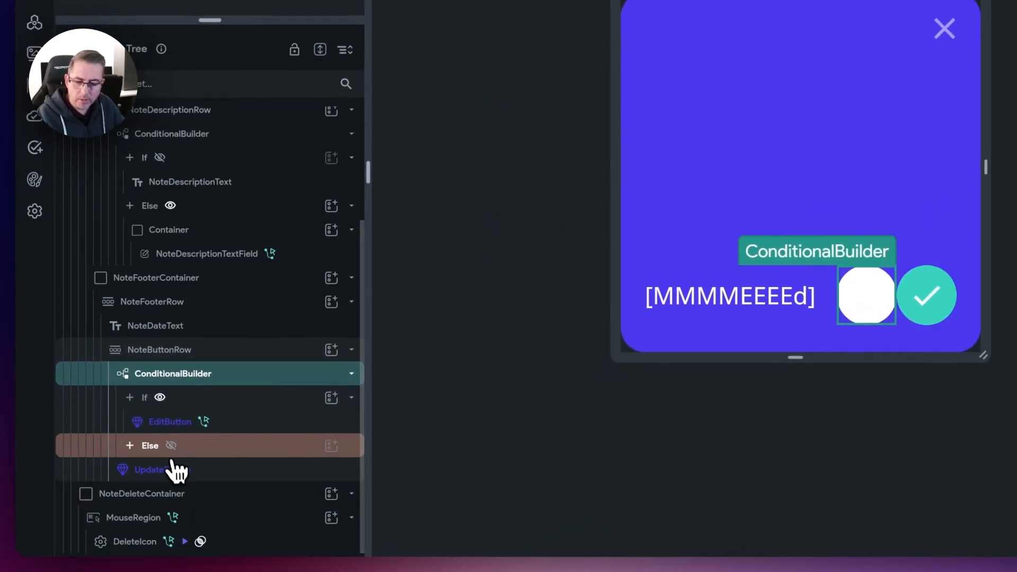
Move UpdateButton into the Else branch of NoteButtonRow's ConditionalBuilder and show the If branch in the canvas preview.
left_click(147, 482)
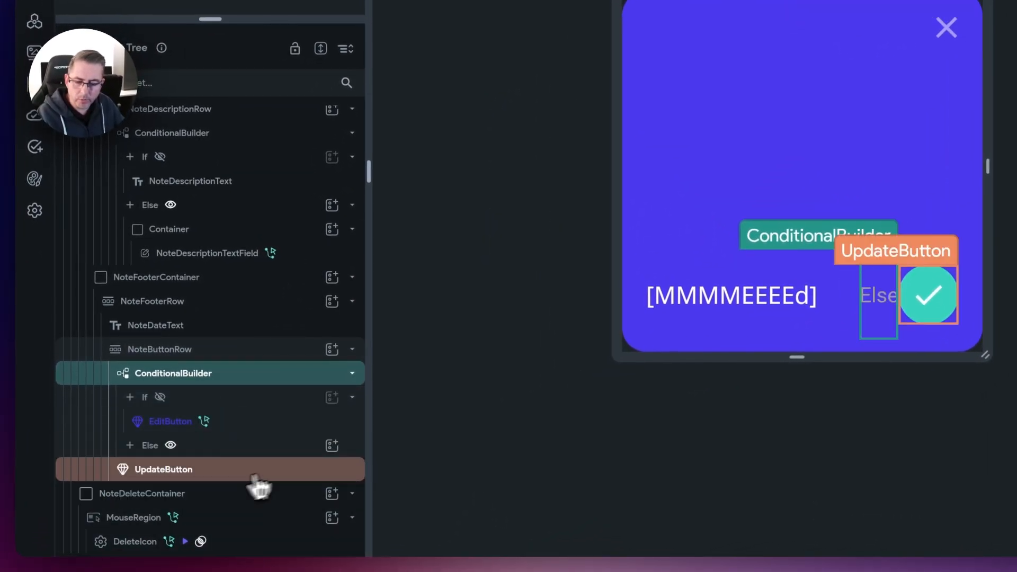
left_click_drag(165, 479, 170, 458)
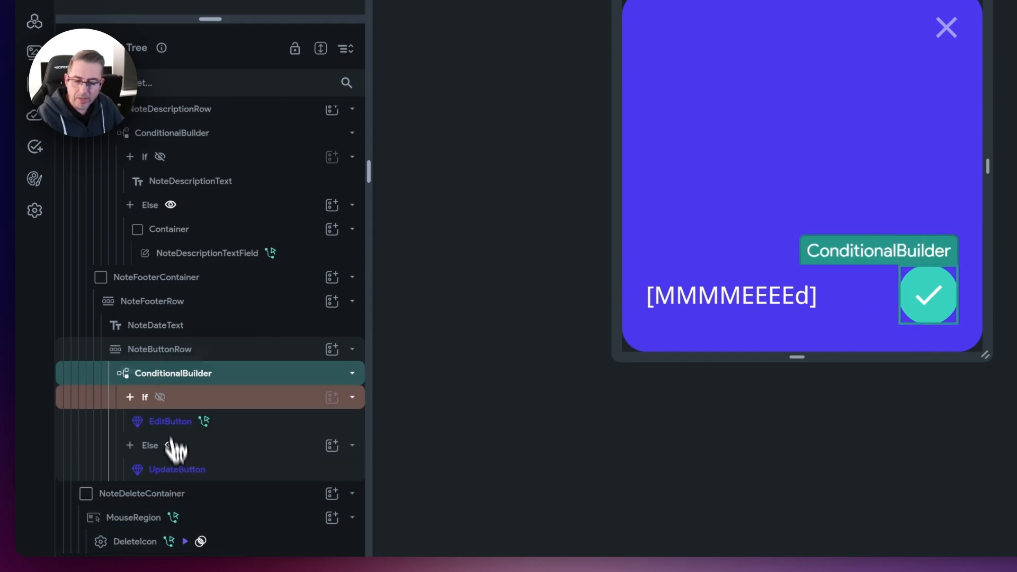
left_click(160, 397)
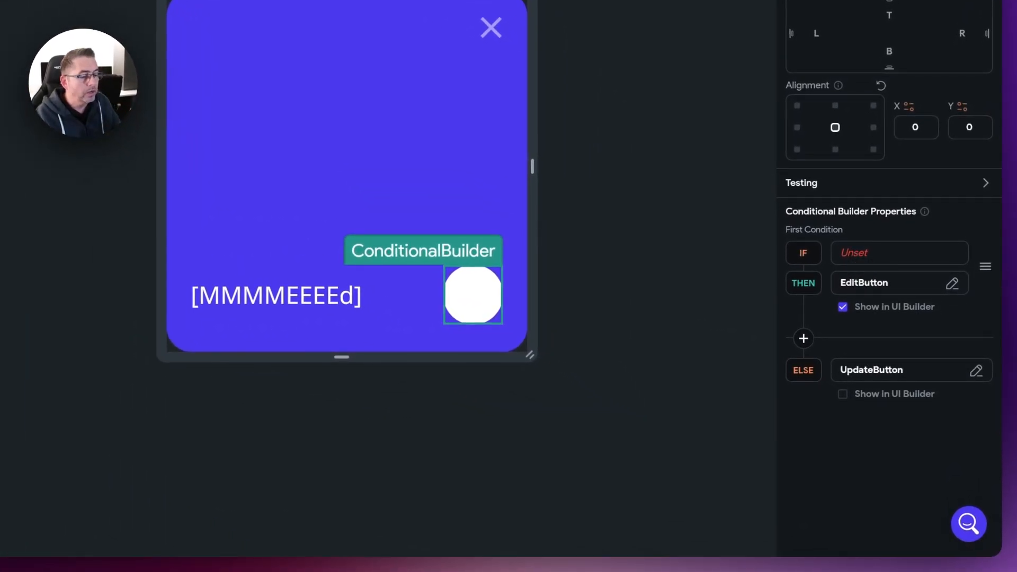
Give the button ConditionalBuilder's If branch a single condition with the component state isEditMode as its first value.
left_click(855, 258)
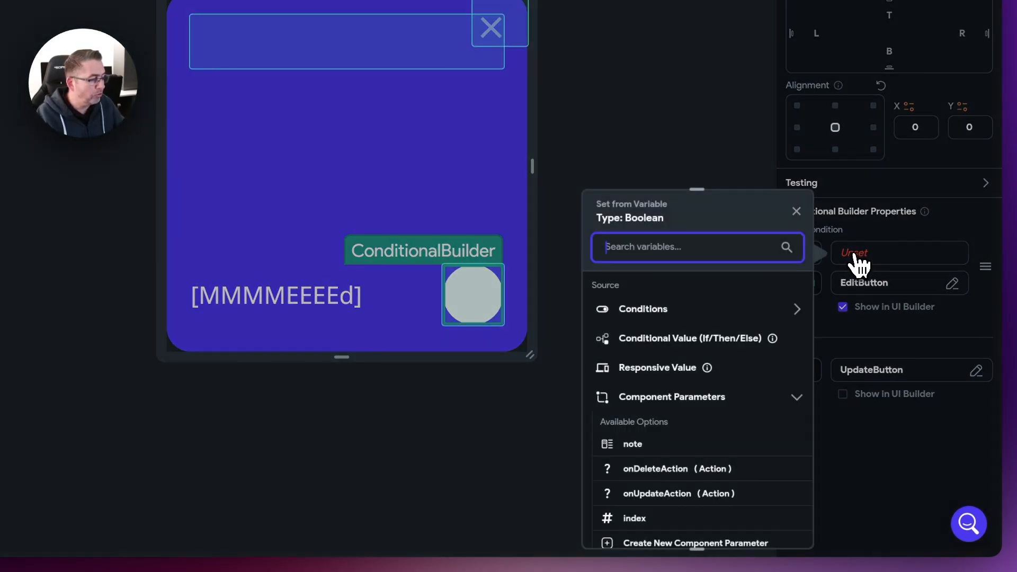
left_click(659, 316)
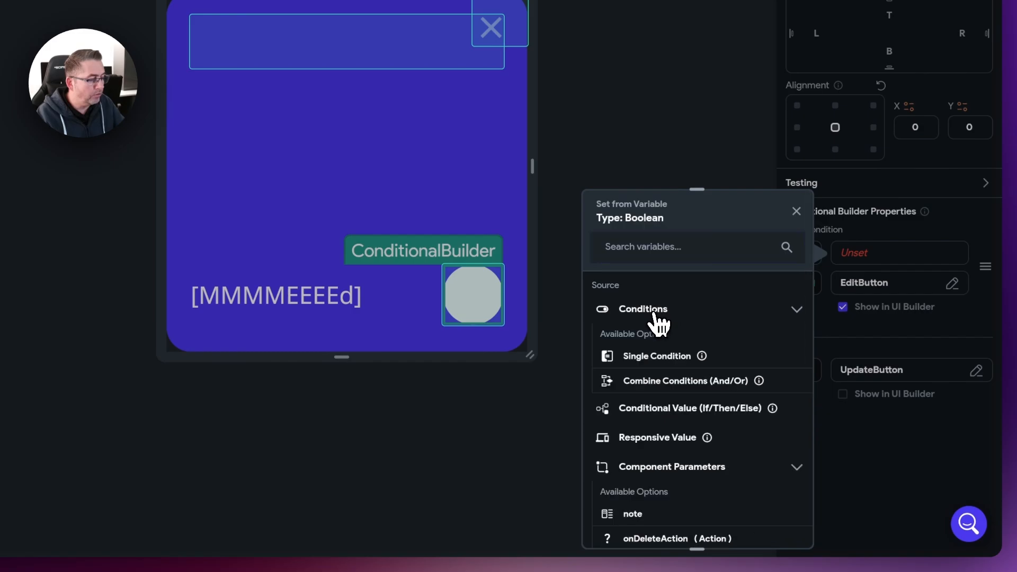
left_click(676, 358)
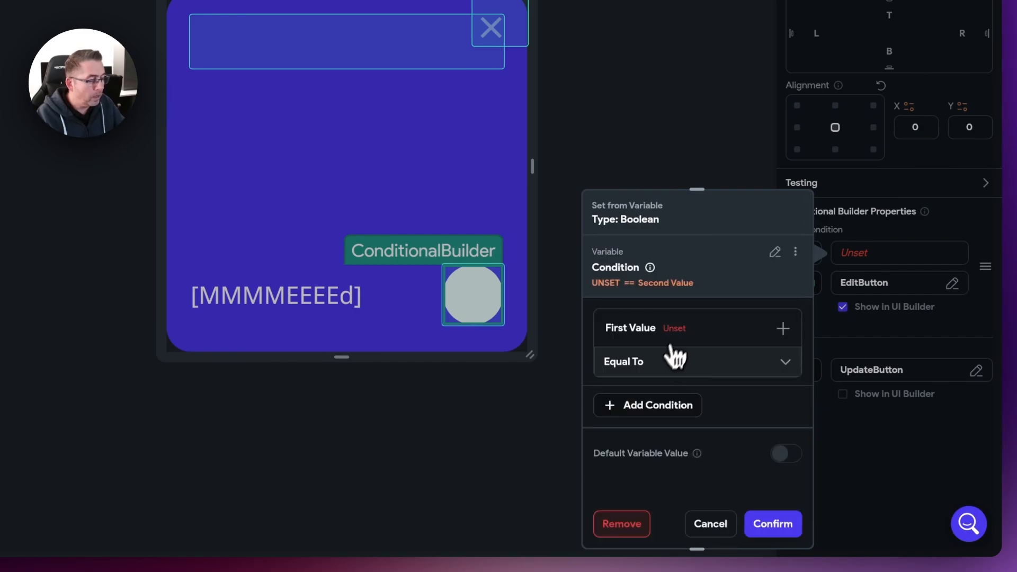
left_click(682, 331)
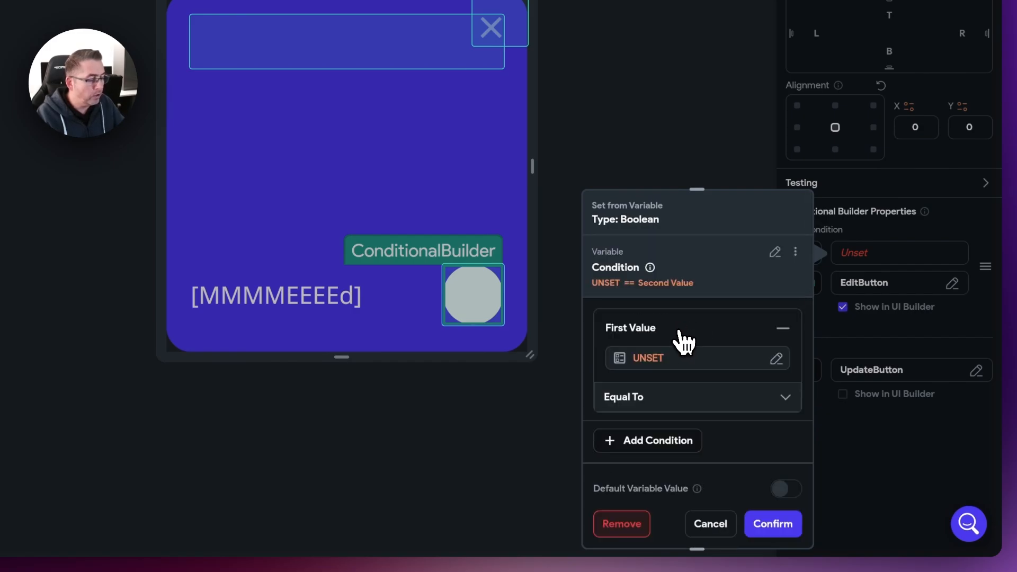
left_click(651, 361)
scroll(471, 351, "down", 5)
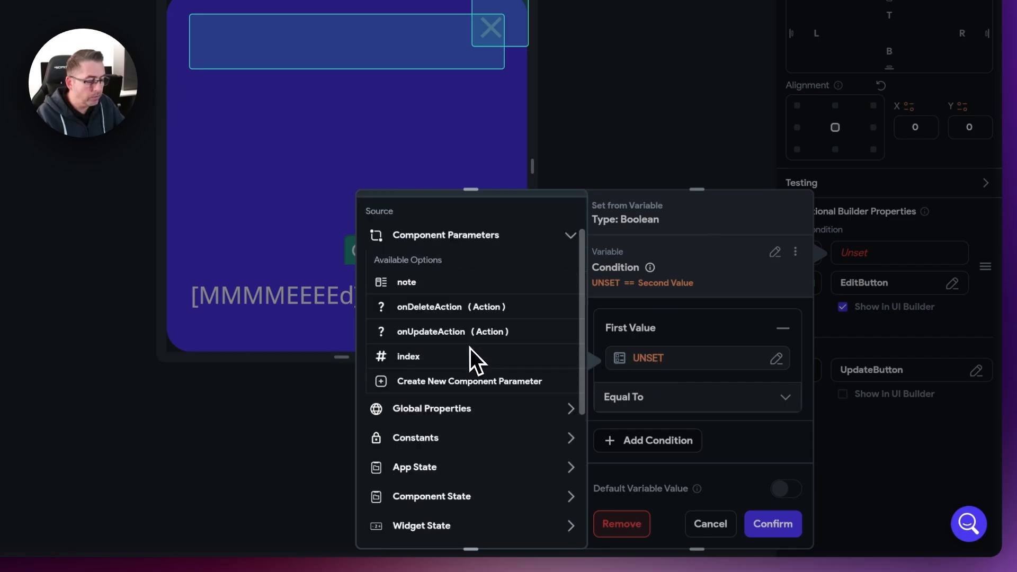
scroll(470, 345, "down", 2)
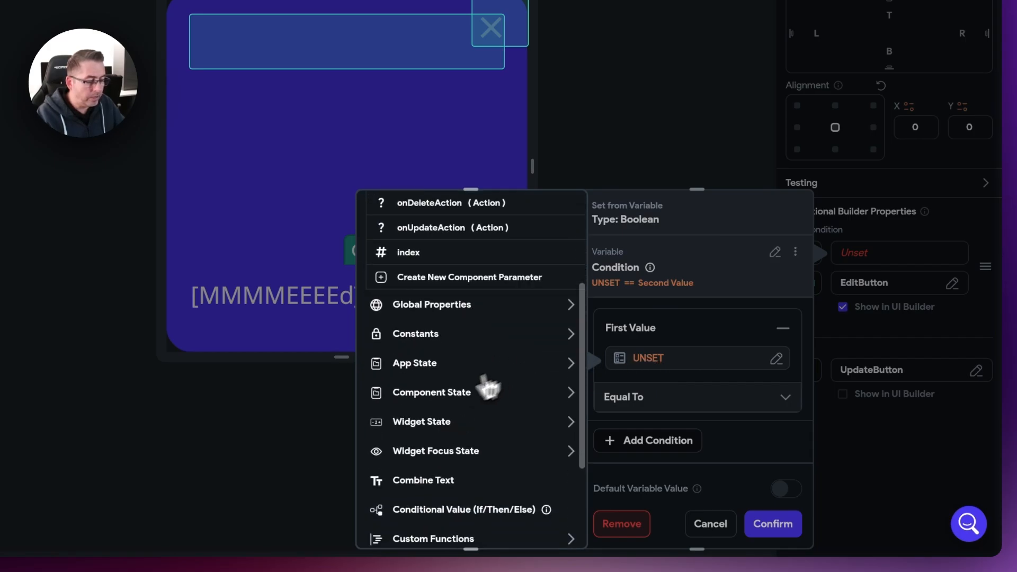
left_click(429, 396)
scroll(473, 392, "down", 2)
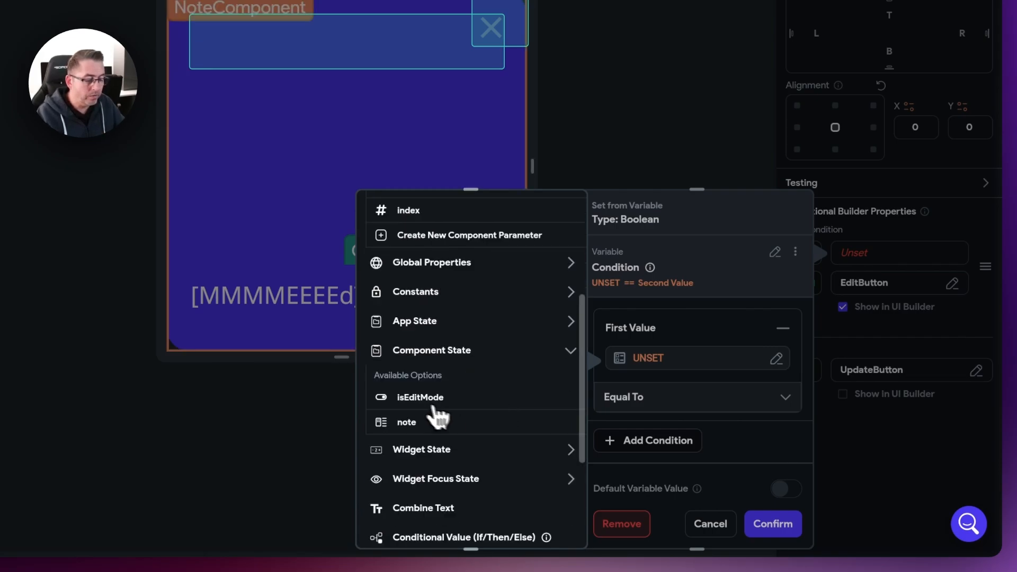
left_click(418, 398)
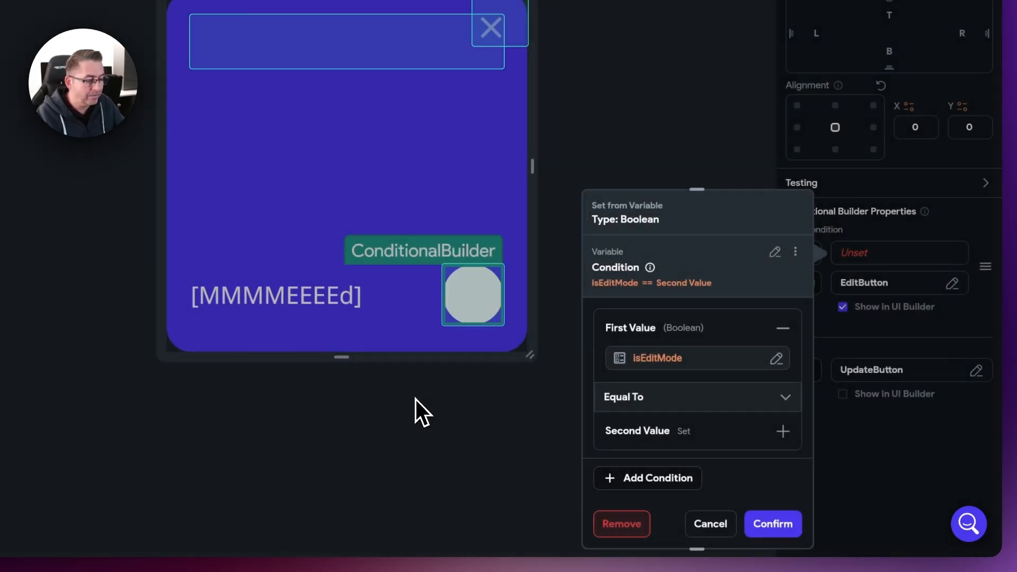
Complete the condition as isEditMode Equal To False, confirm it, and show the Else branch's UpdateButton in the UI builder.
scroll(720, 394, "down", 1)
left_click(694, 386)
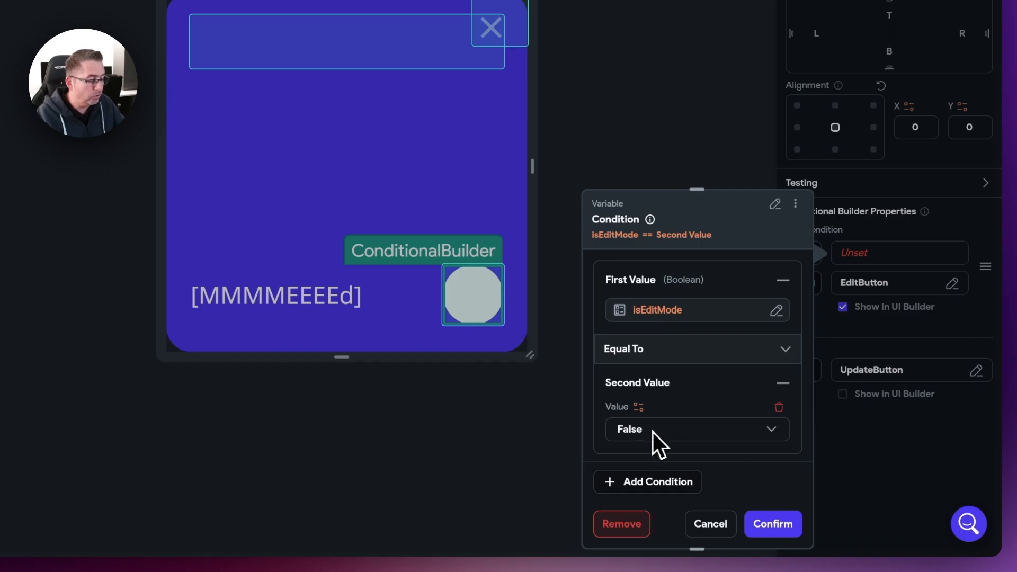
left_click(777, 525)
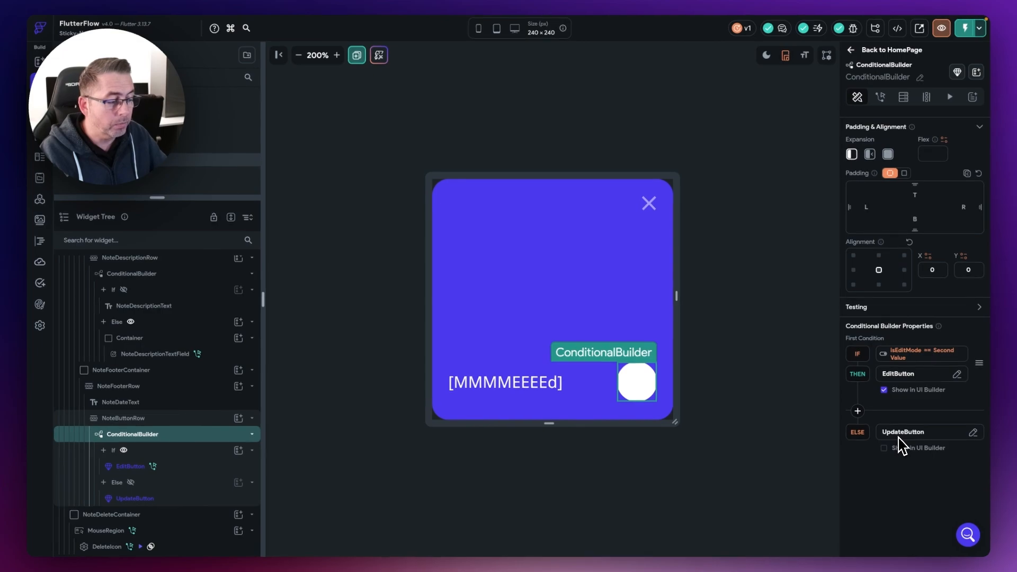
left_click(884, 449)
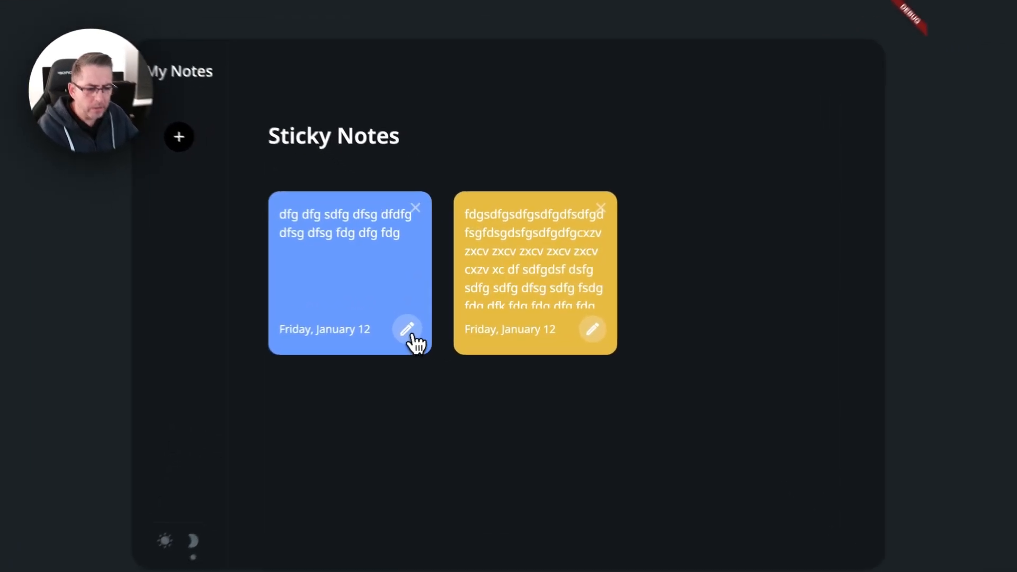
Try out the edit buttons on the blue and yellow sticky notes in the running test app.
left_click(412, 337)
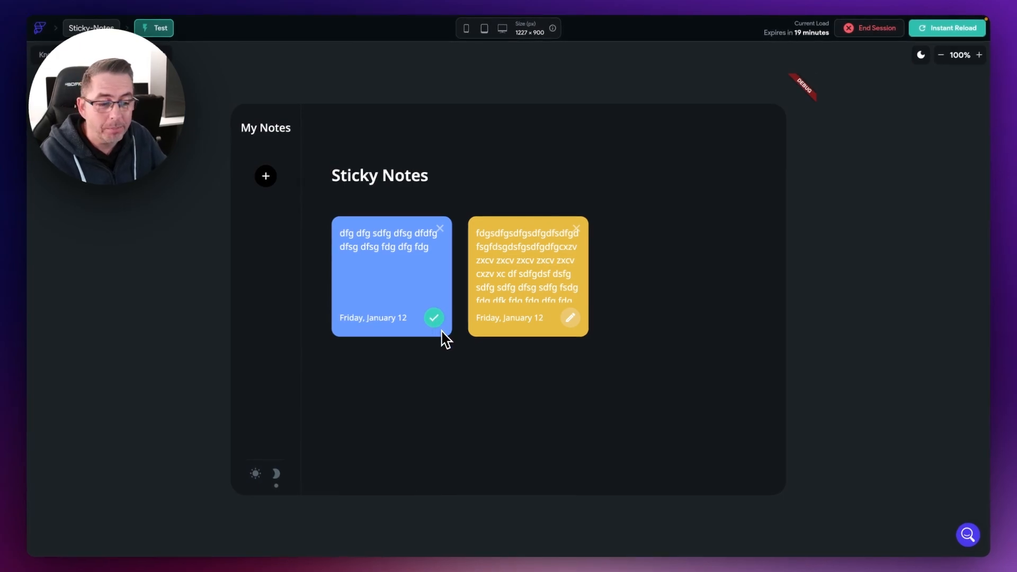
left_click(571, 319)
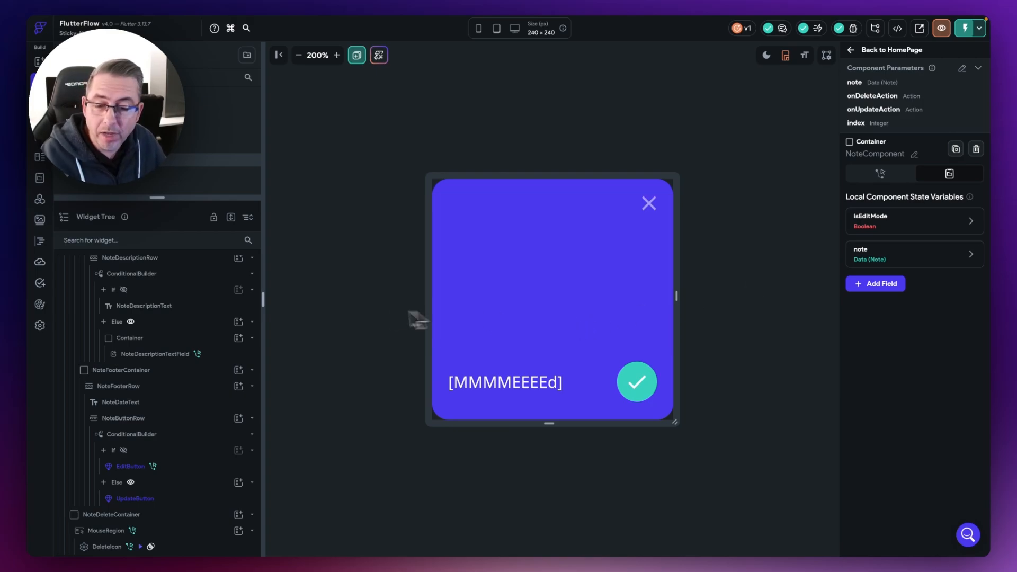
Copy the whole On Submit action chain of NoteDescriptionTextField, starting from its first Update Component State action.
left_click(146, 355)
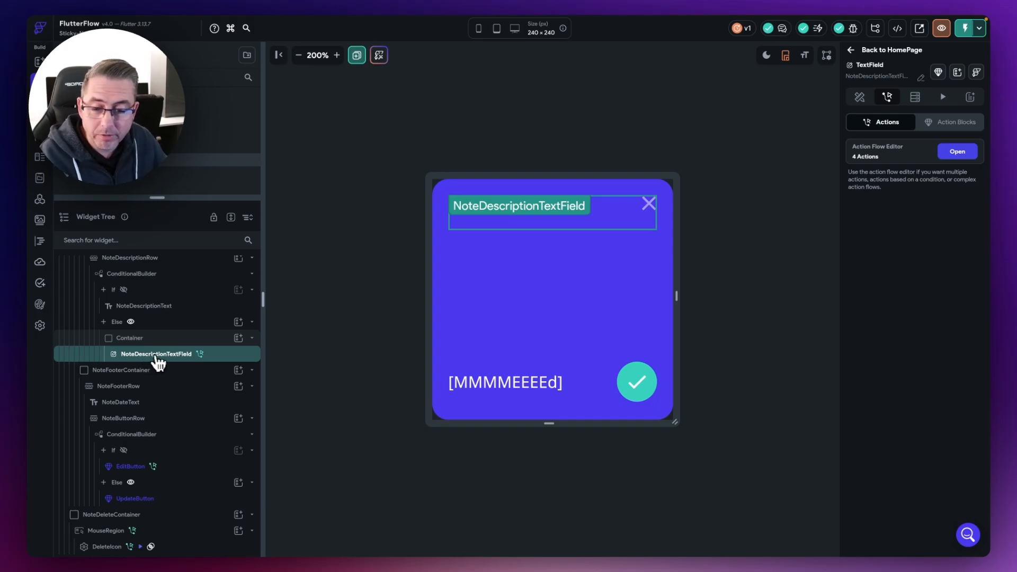
left_click(956, 153)
left_click(470, 128)
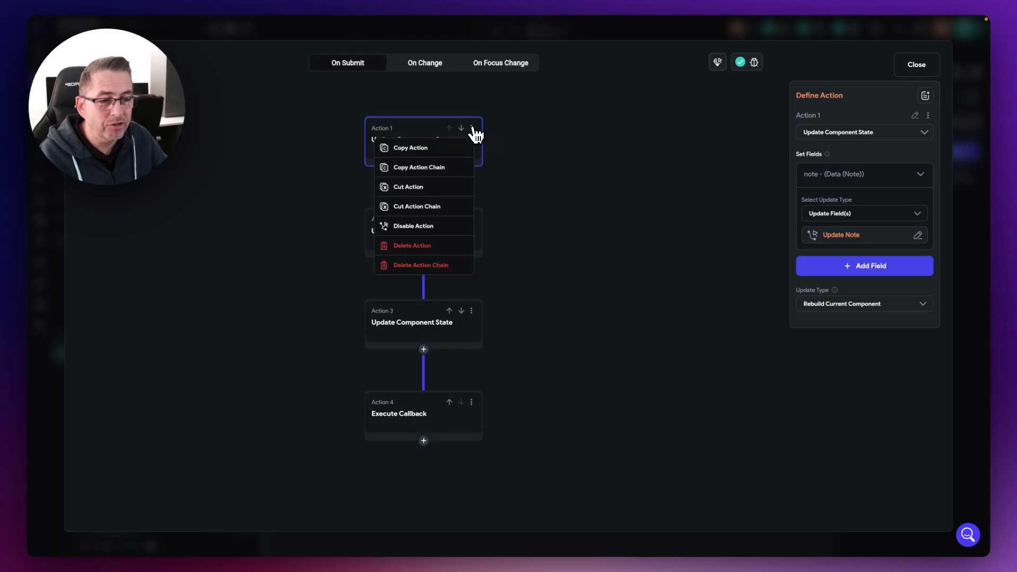
left_click(423, 168)
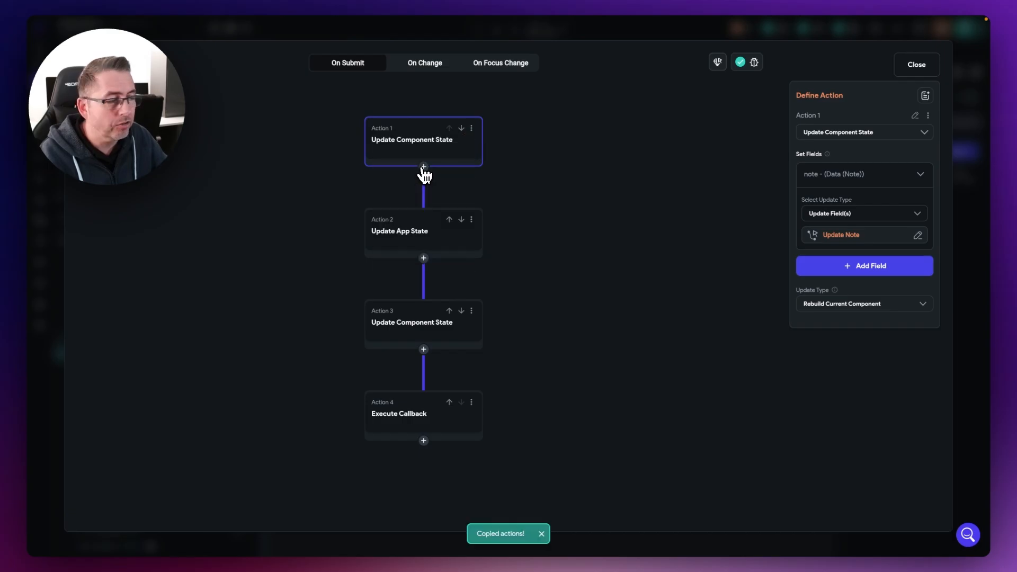
left_click(912, 69)
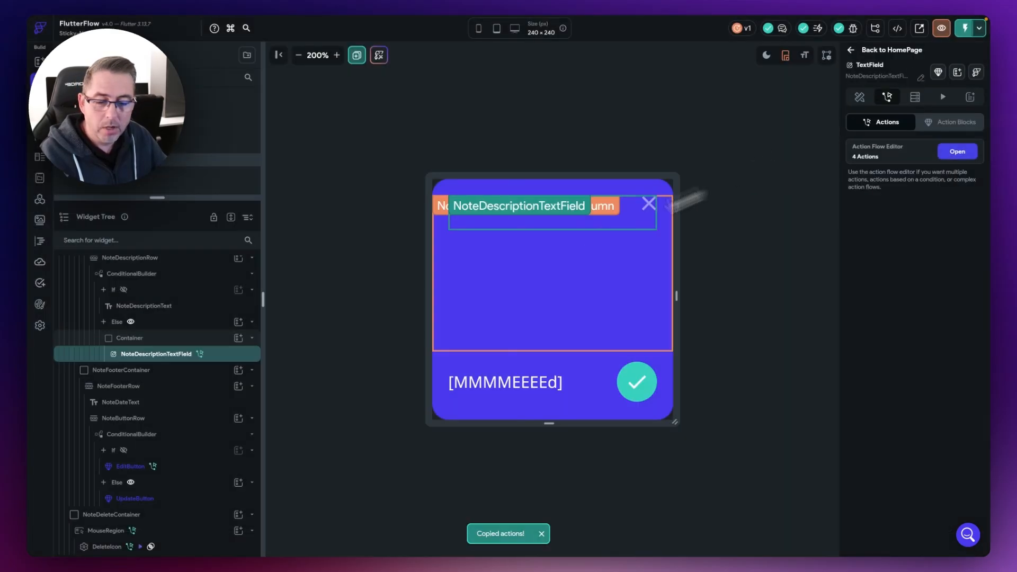
Paste the copied action chain into UpdateButton's On Tap actions and close the action flow editor.
left_click(149, 499)
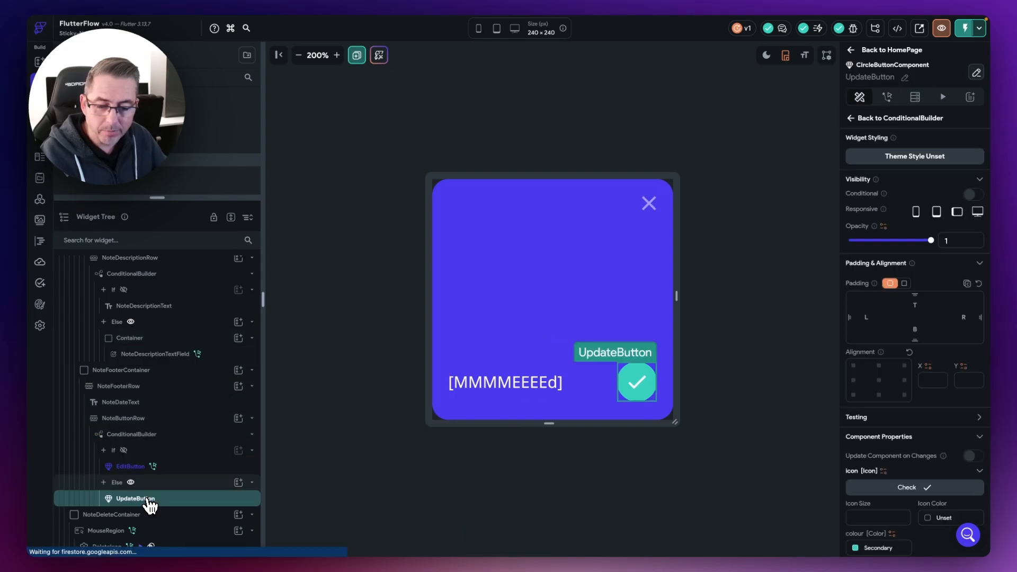
left_click(887, 97)
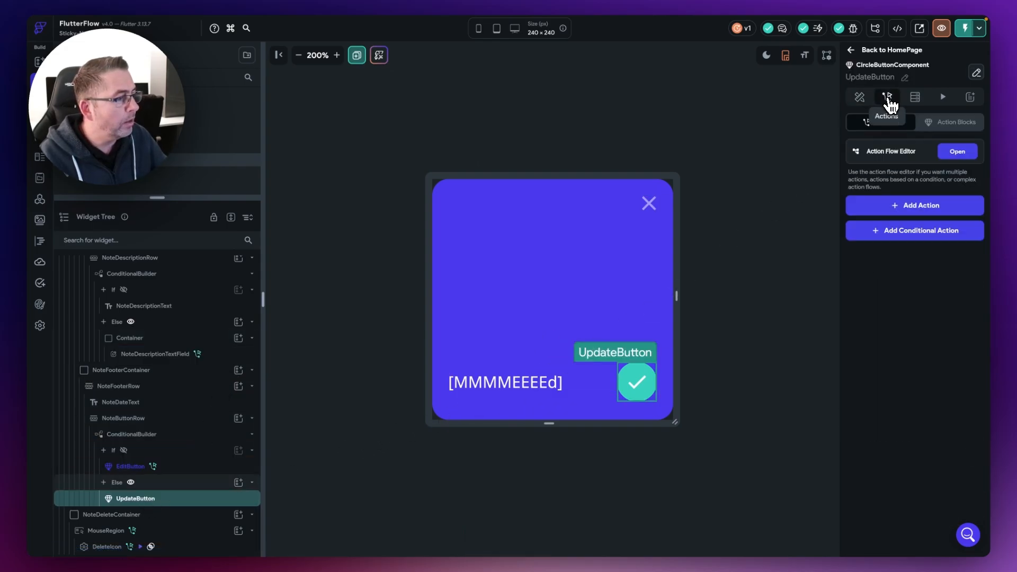
left_click(958, 154)
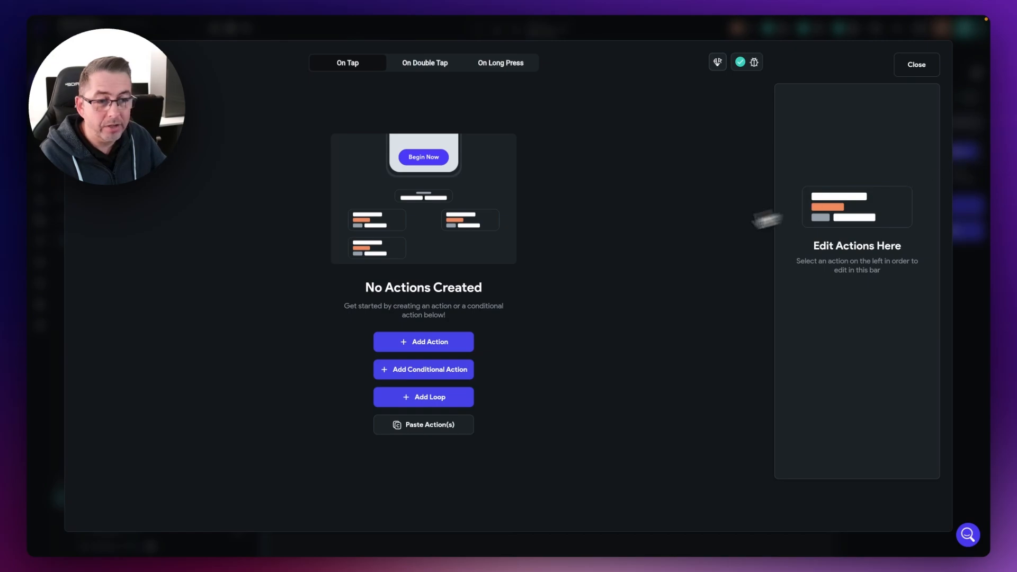
left_click(433, 426)
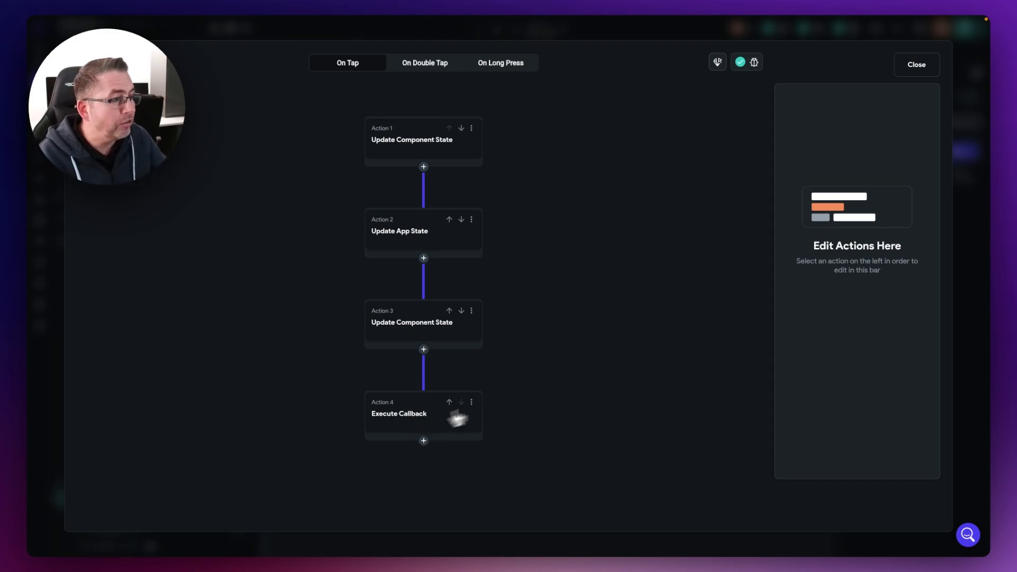
left_click(915, 65)
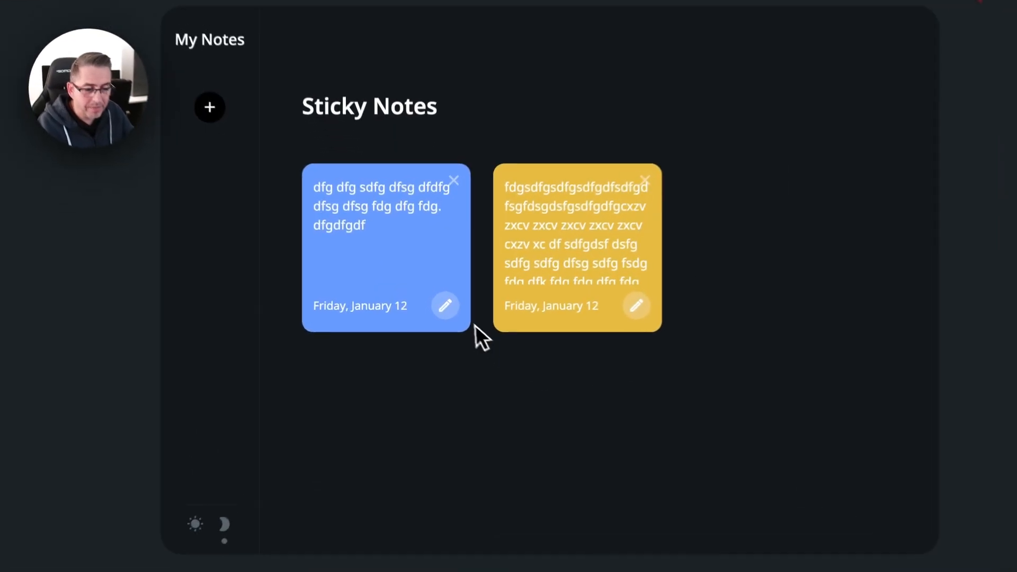
In the test app, append "s adfasdf sdf" and then "fdgdfg dfg fdg" to the blue note, saving each edit with its update button.
left_click(464, 314)
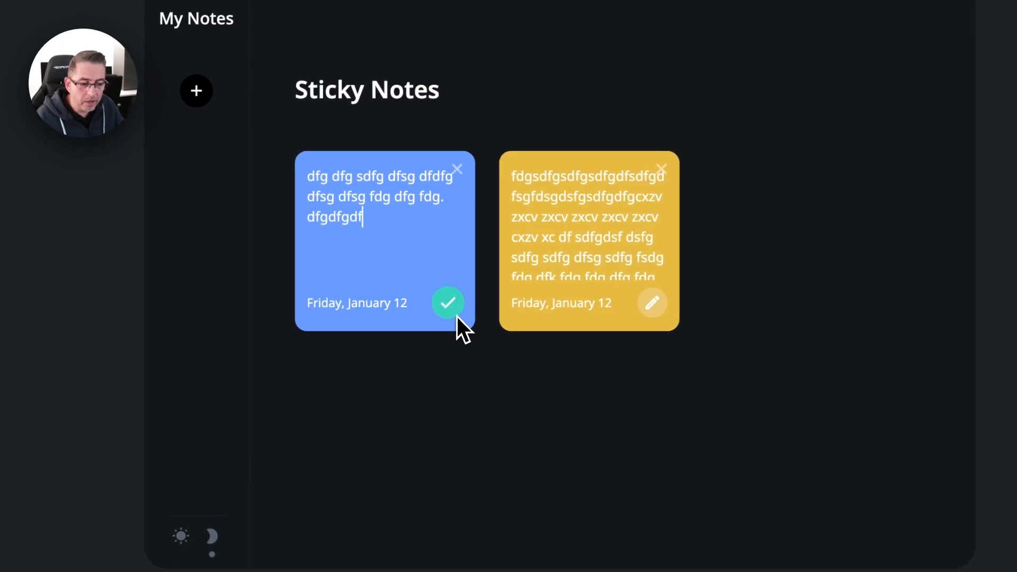
type("s adfasdf sdf")
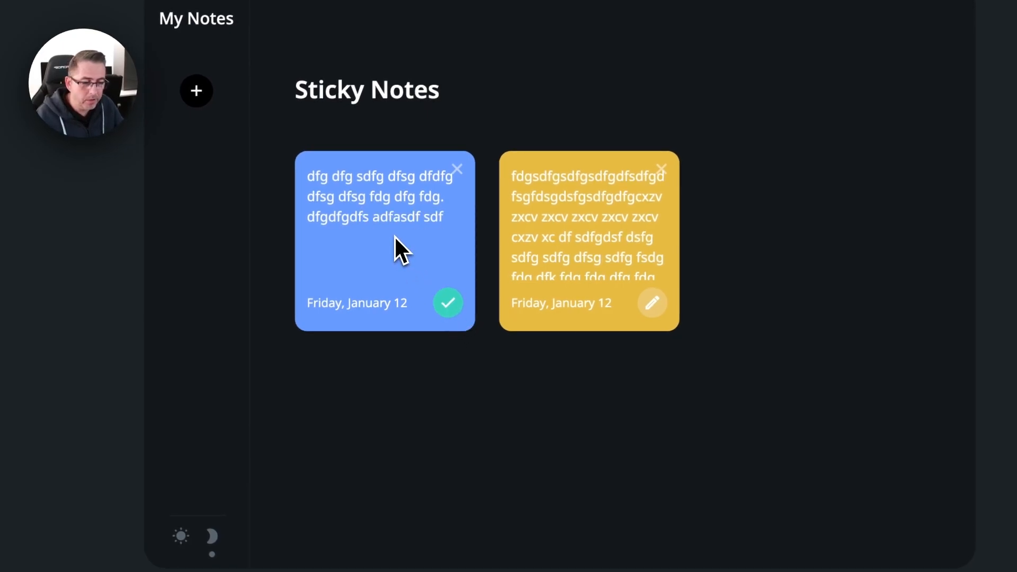
left_click(454, 307)
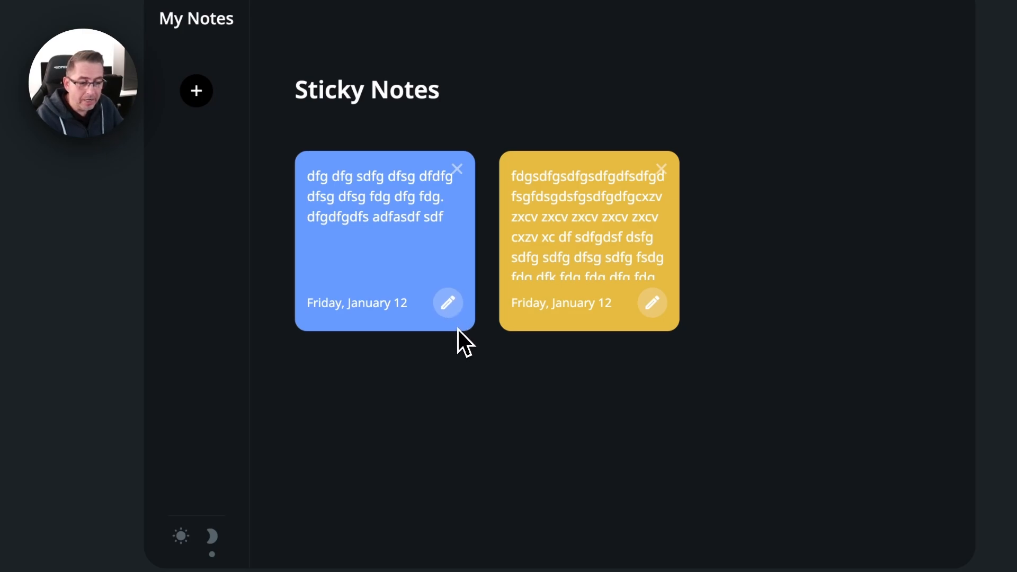
left_click(449, 305)
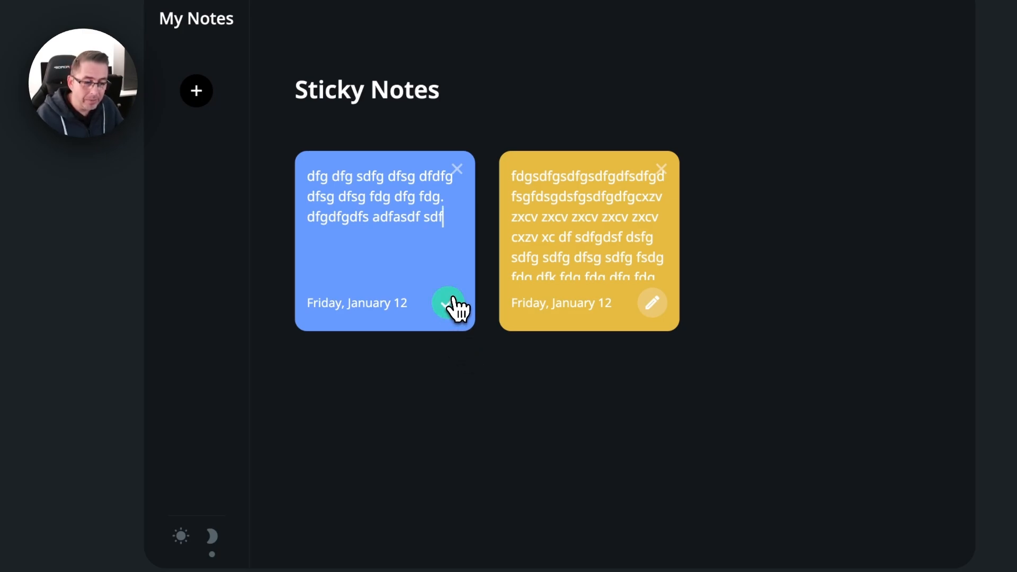
type("fdgdfg dfg fdg")
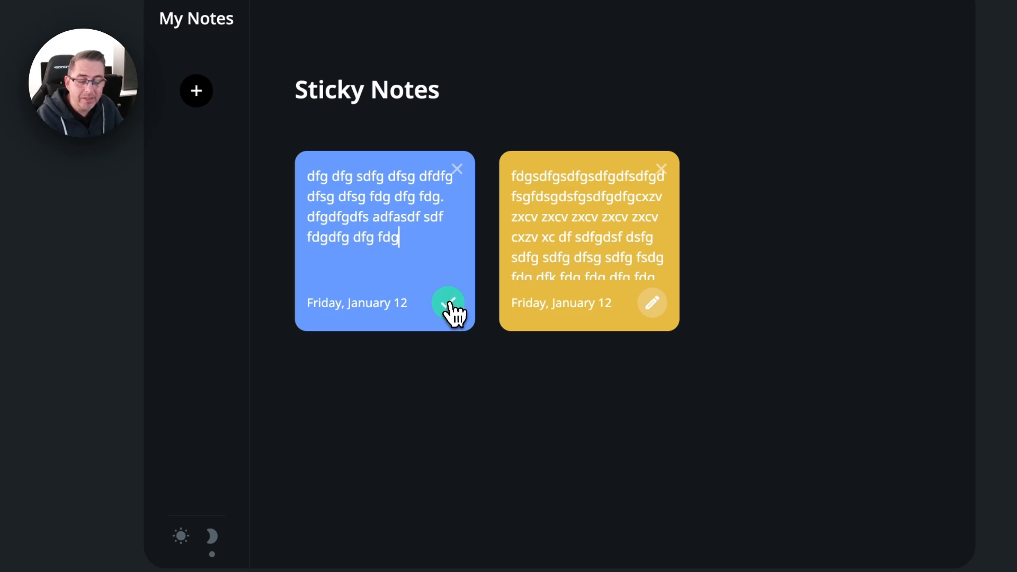
left_click(453, 310)
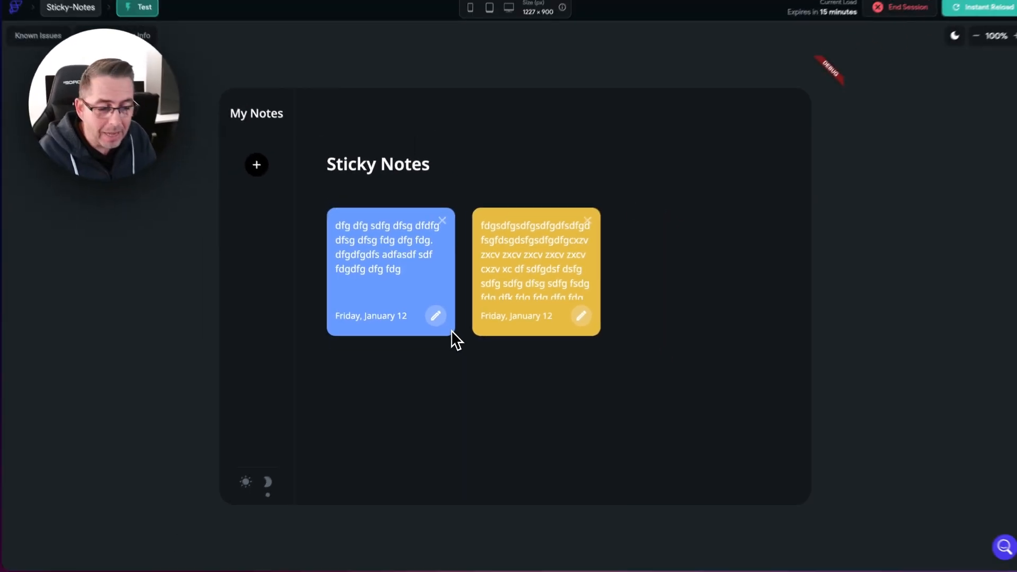